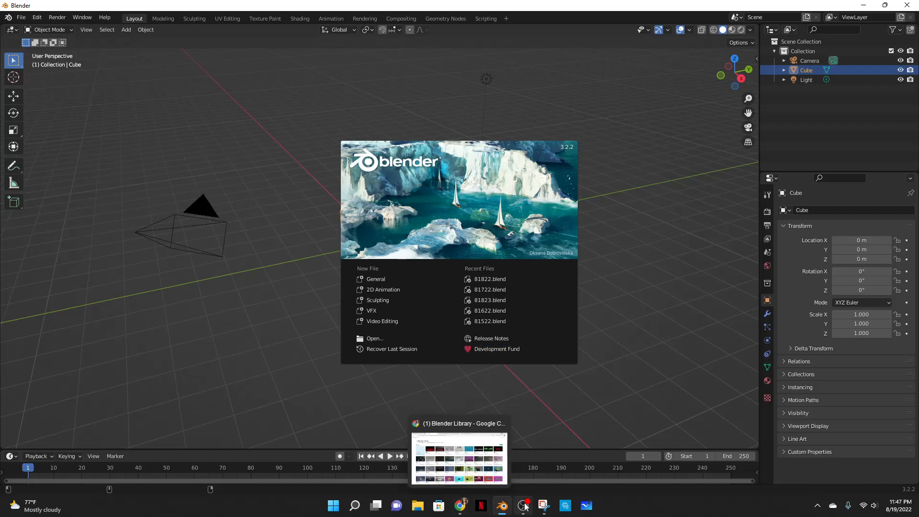
- Play the Upbeat Funk Commercial track on the Pixabay music page in the browser
click(453, 507)
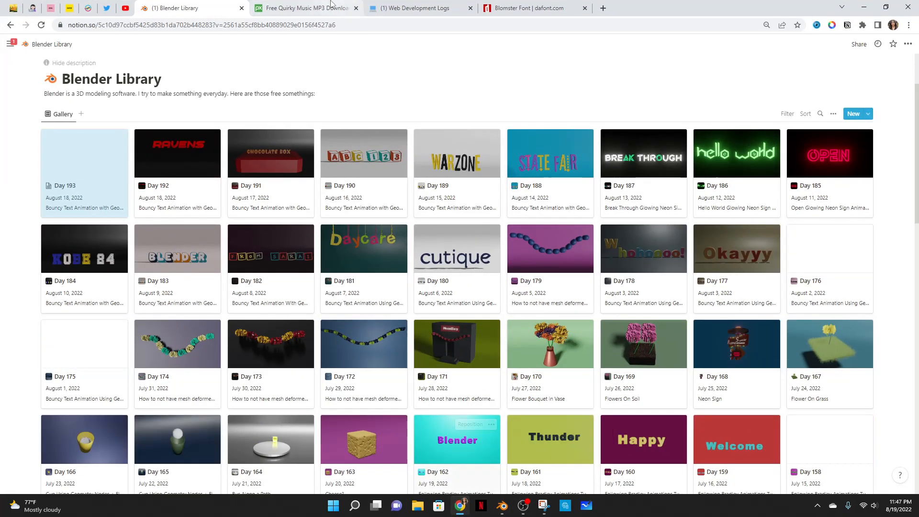
click(330, 7)
click(617, 159)
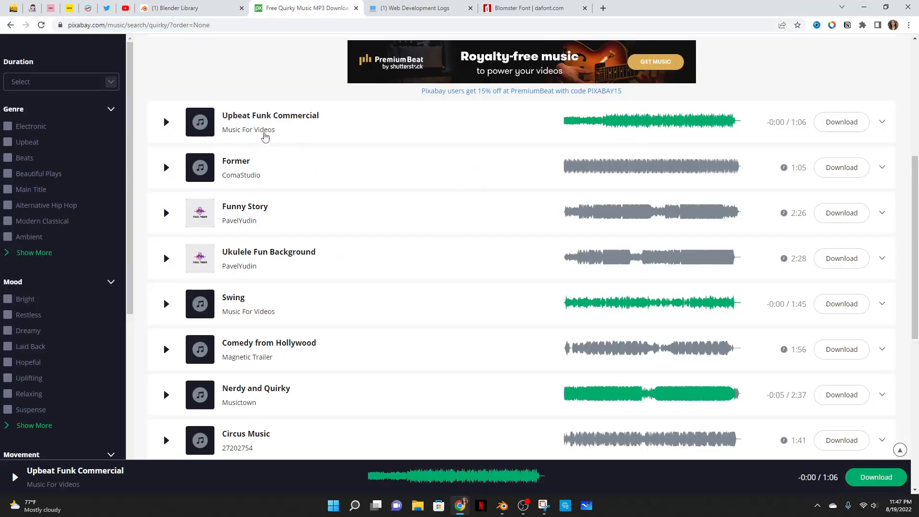
click(168, 124)
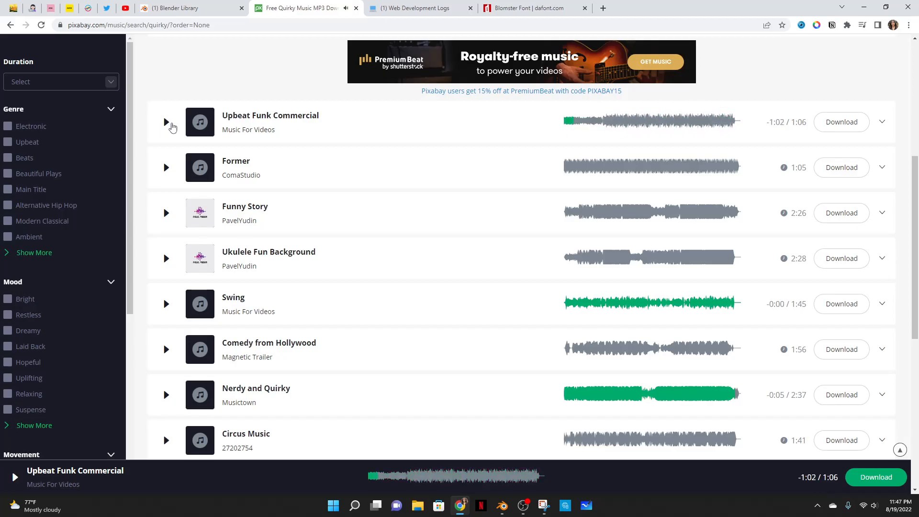
click(864, 7)
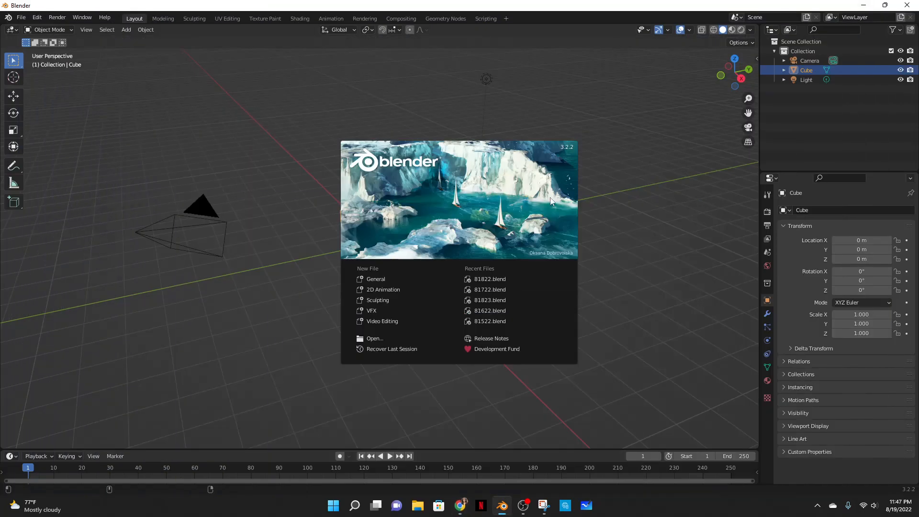
- Start a new General Blender file and minimize the OBS window
click(386, 276)
click(523, 505)
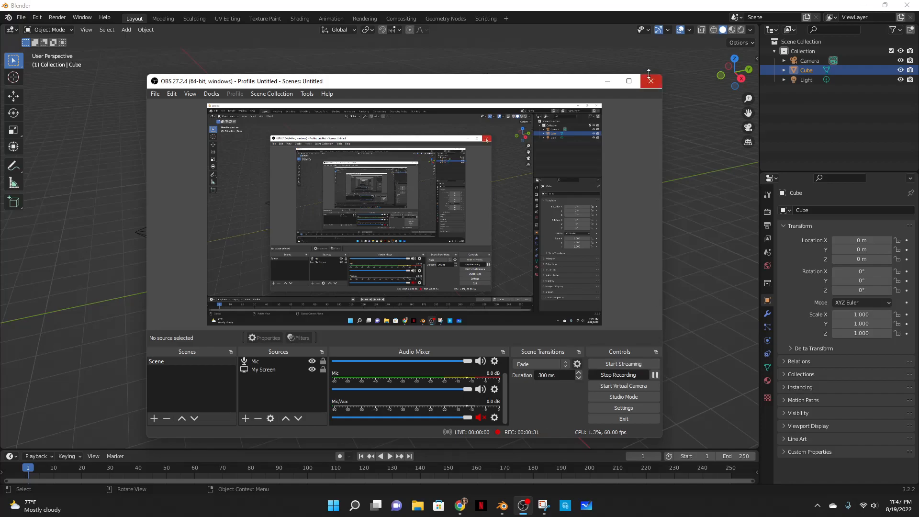
click(615, 82)
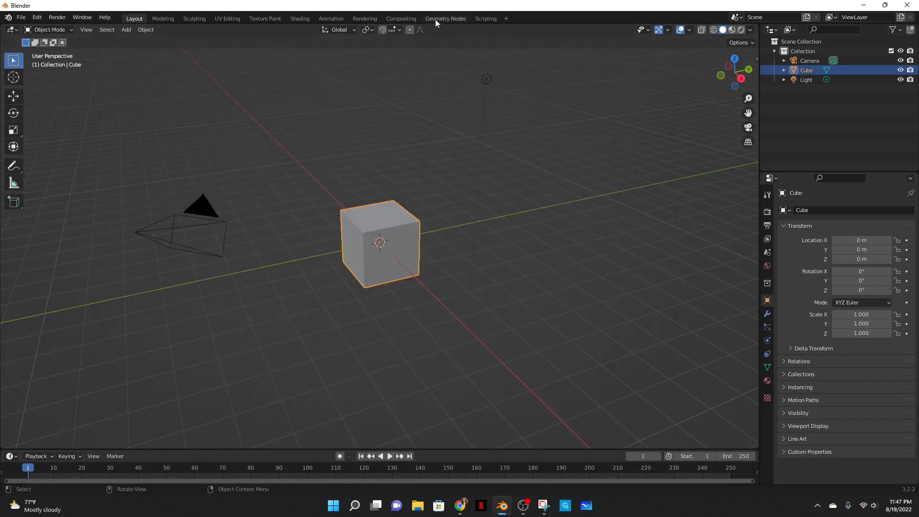
- Open the Geometry Nodes workspace and create a new geometry node tree on the cube
click(435, 19)
drag(311, 36, 15, 36)
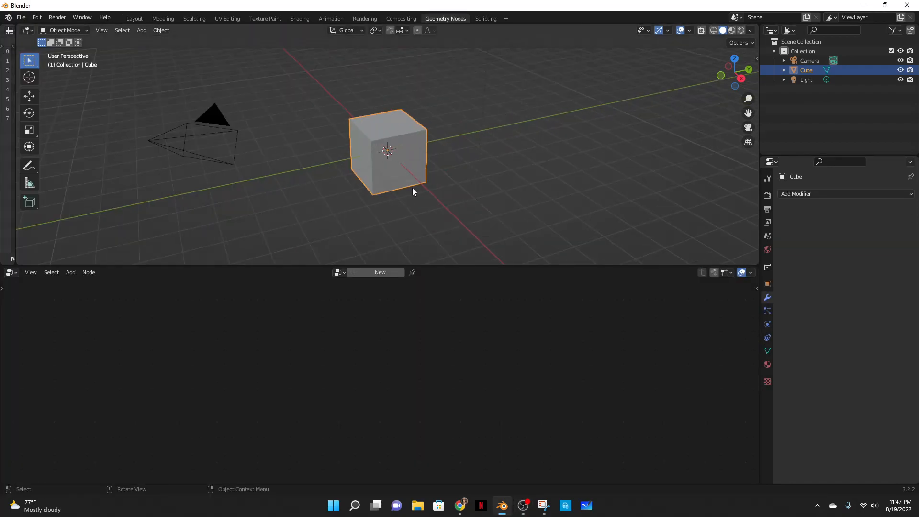
scroll(412, 185, up, 4)
click(373, 272)
scroll(321, 445, up, 4)
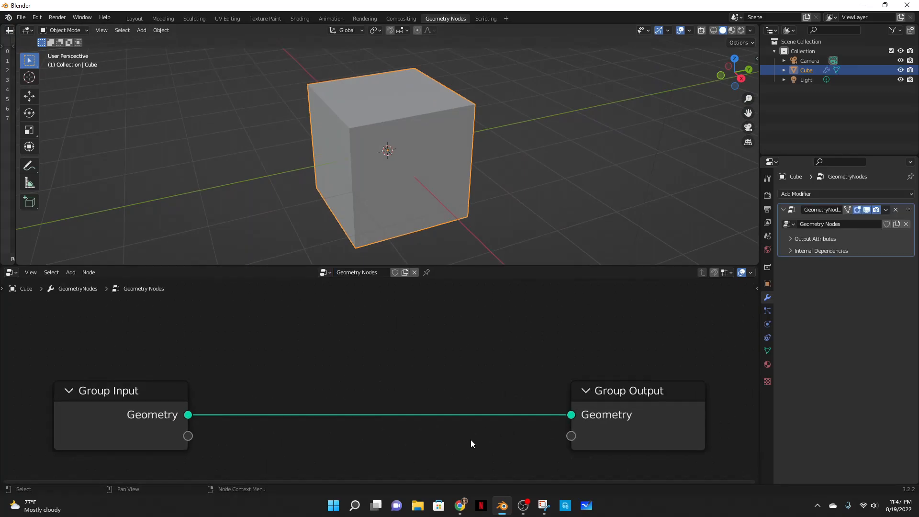
- Disconnect the Group Input from the Group Output and add a String to Curves node
drag(570, 416, 139, 415)
key(shift+a)
click(303, 295)
text(string)
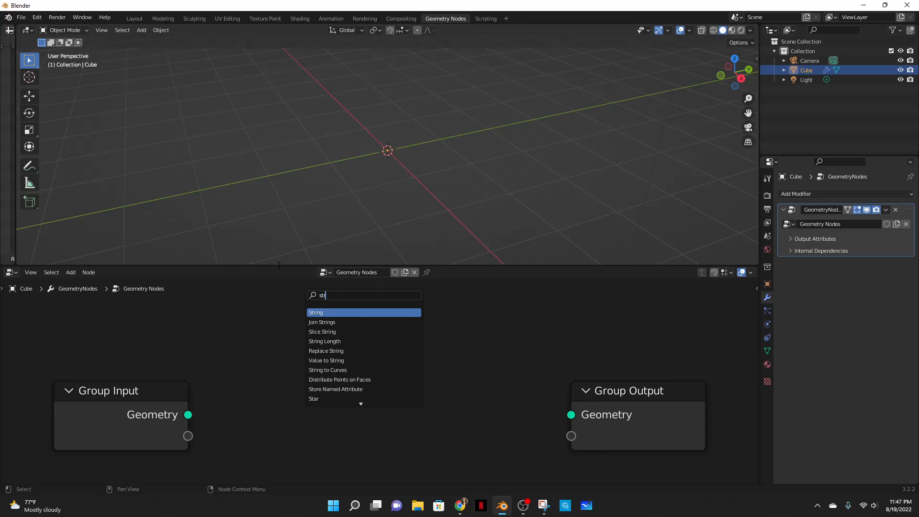
key(Return)
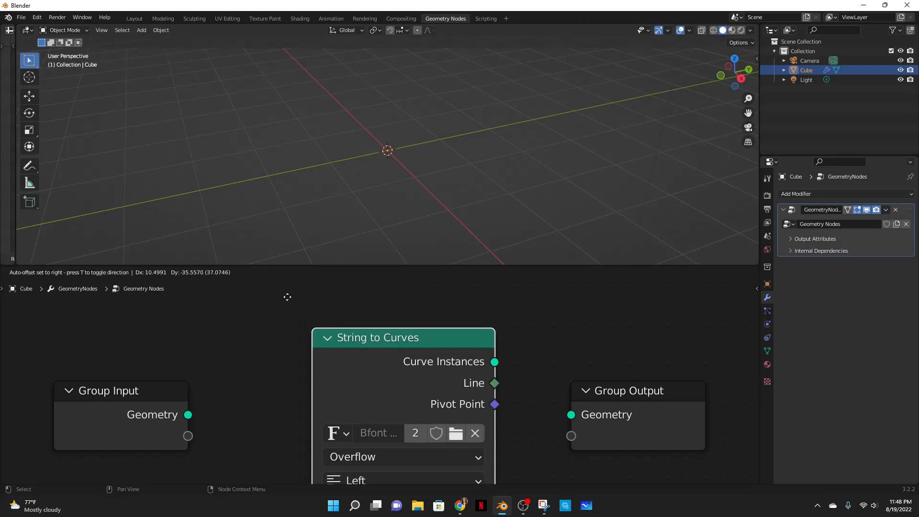
click(287, 295)
- Connect the String to Curves Curve Instances output to the Group Output geometry and arrange the nodes
drag(397, 370, 360, 349)
drag(455, 336, 470, 359)
drag(569, 413, 570, 414)
drag(631, 397, 613, 340)
middle_drag(507, 418, 525, 348)
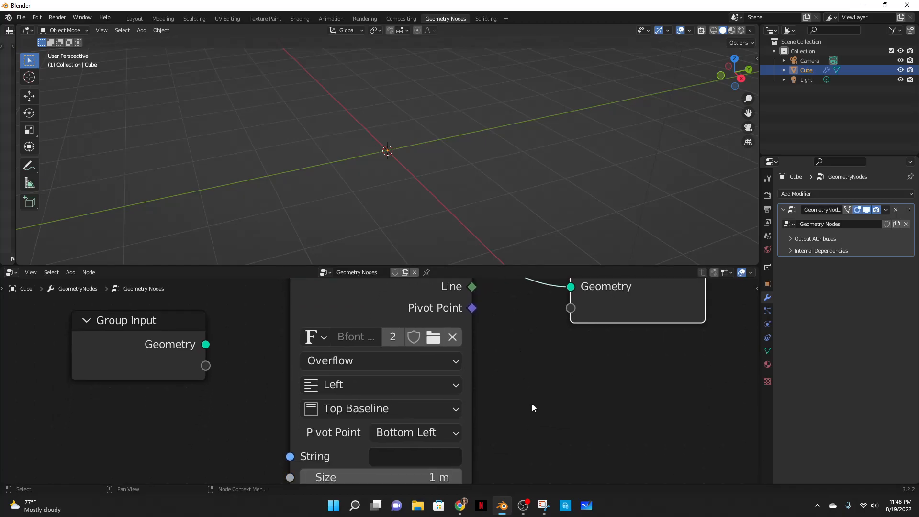
middle_drag(529, 388, 538, 318)
- Set the String to Curves text string to Sarai
scroll(534, 351, up, 2)
click(444, 383)
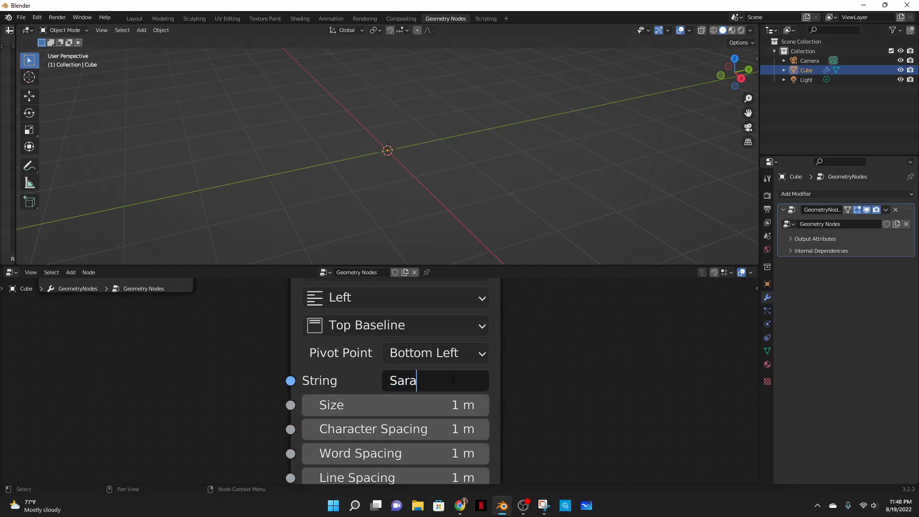
text(Sarai)
key(Return)
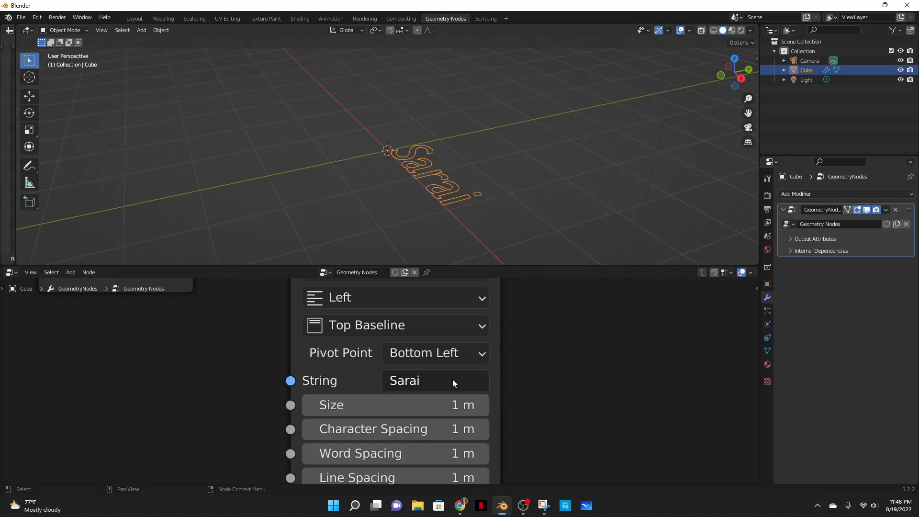
- Add a Fill Curve node between String to Curves and Group Output
scroll(556, 342, down, 2)
middle_drag(581, 328, 510, 463)
drag(513, 401, 572, 393)
key(shift+a)
click(444, 297)
text(fill)
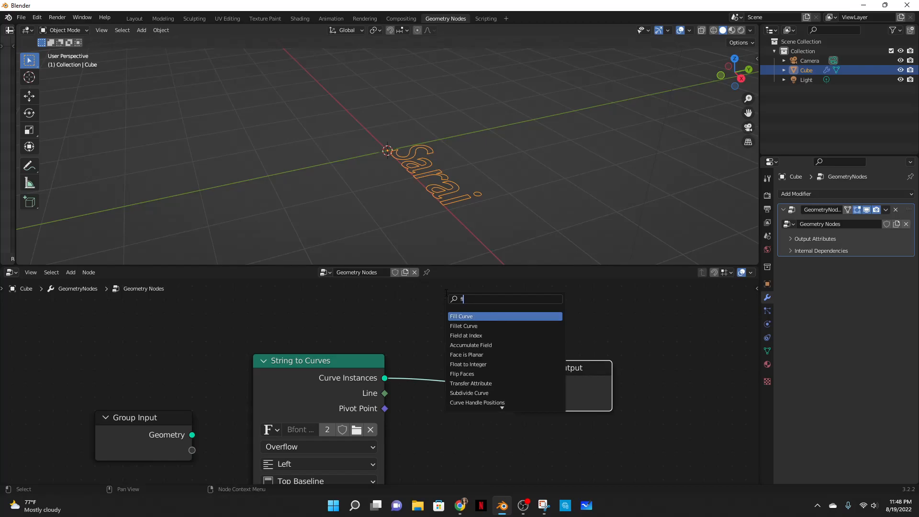
key(Return)
click(442, 328)
click(516, 380)
middle_drag(568, 343, 452, 339)
- Rearrange the String to Curves, Fill Curve and Group Output nodes into a tidy chain
scroll(457, 346, up, 4)
drag(330, 342, 343, 334)
scroll(468, 194, up, 4)
click(576, 189)
middle_drag(576, 189, 641, 223)
drag(383, 316, 470, 336)
drag(584, 393, 705, 385)
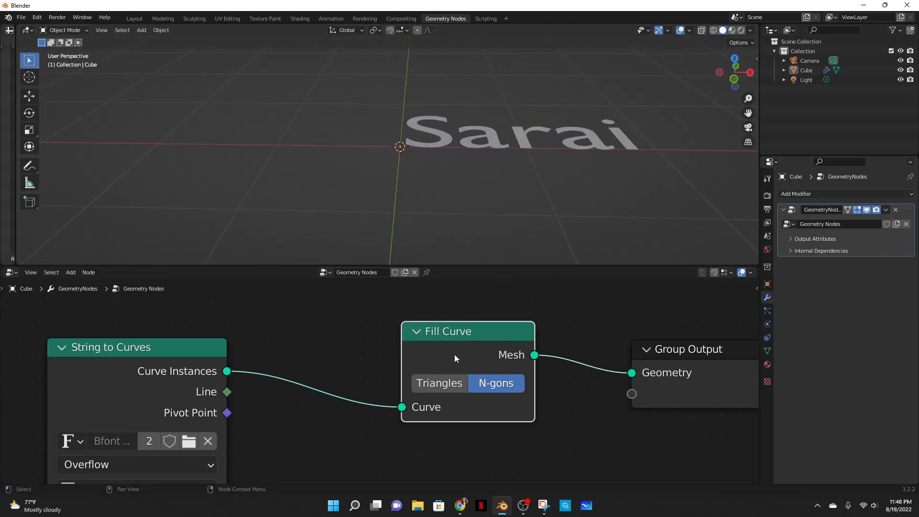
drag(454, 356, 538, 352)
- Insert a Transform node between String to Curves and Fill Curve
key(shift+a)
click(342, 296)
text(tra)
key(Return)
click(295, 308)
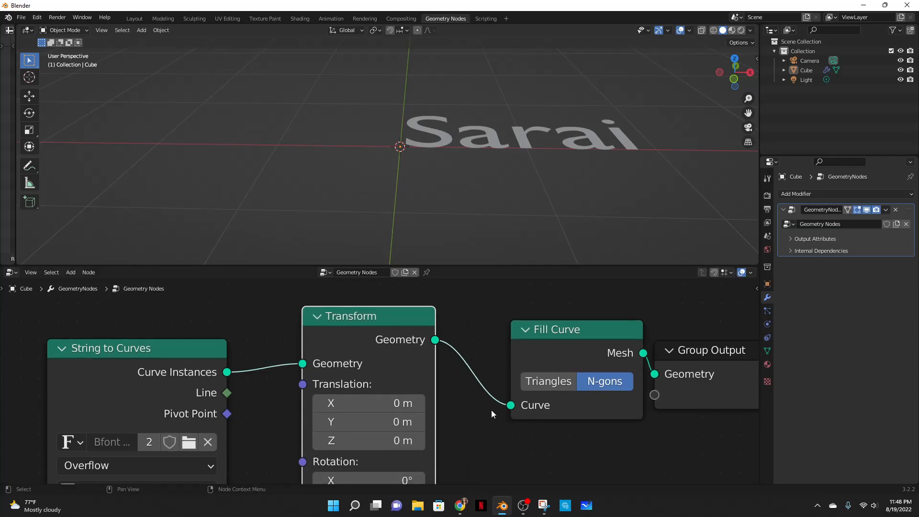
middle_drag(491, 408, 432, 362)
- Set the Transform node's X rotation to 90°
click(361, 405)
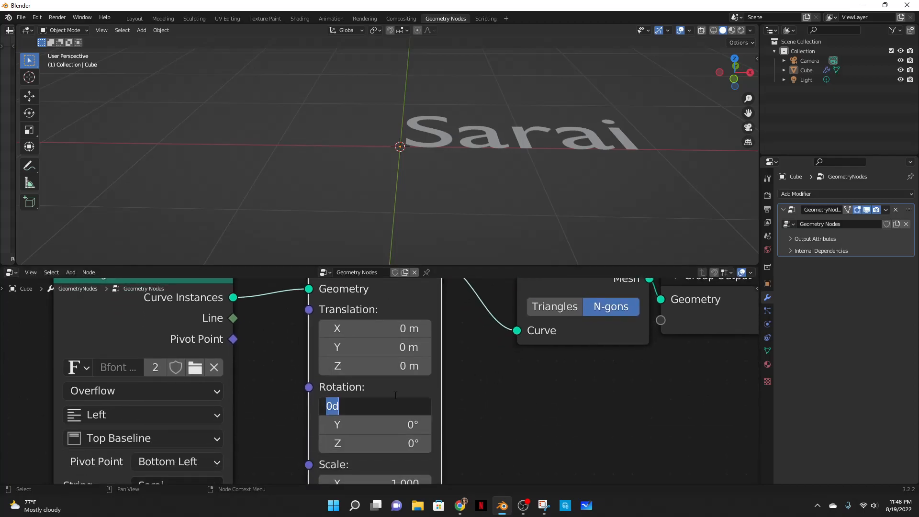
text(0)
key(Return)
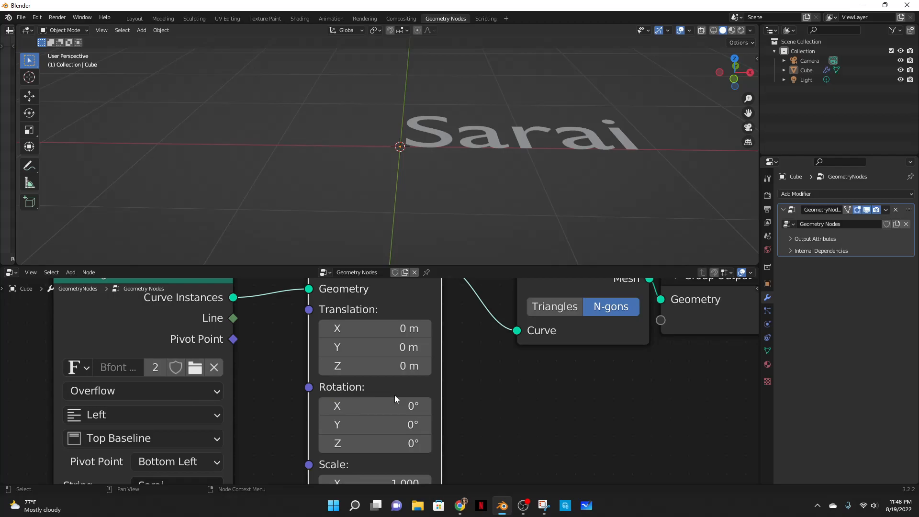
click(417, 406)
text(90)
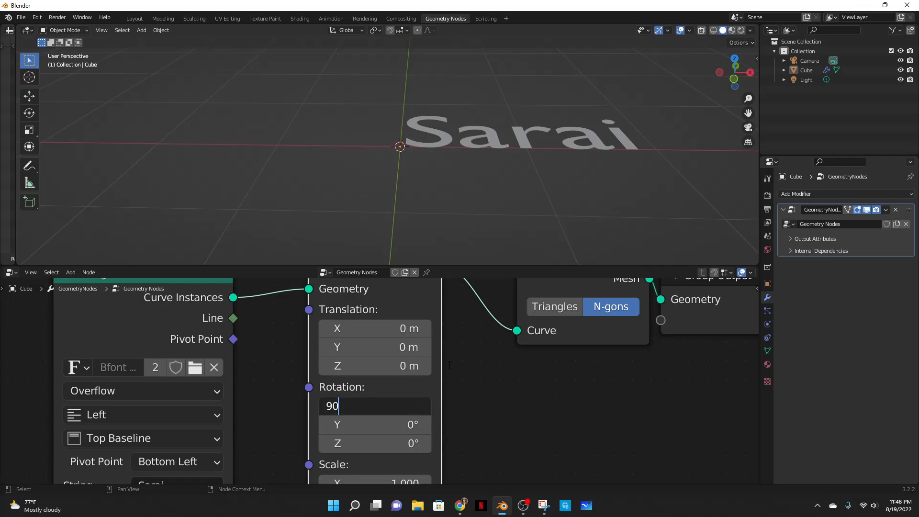
key(Return)
- Add an Extrude Mesh node between Fill Curve and Group Output
middle_drag(624, 170, 542, 156)
middle_drag(544, 191, 494, 186)
middle_drag(741, 309, 556, 360)
drag(556, 360, 654, 362)
key(shift+a)
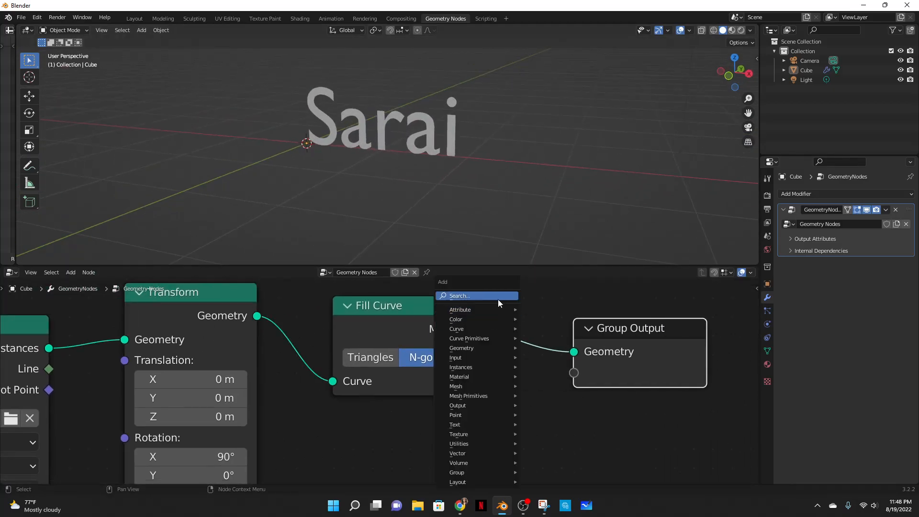
click(498, 300)
text(extrud)
key(Return)
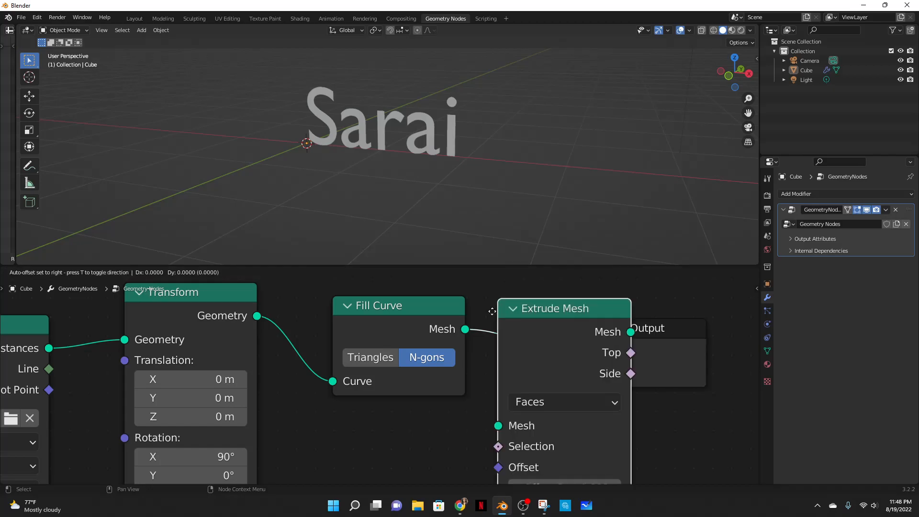
click(491, 281)
- Set the Extrude Mesh offset scale to 0.1
scroll(505, 402, down, 3)
scroll(506, 404, up, 1)
middle_drag(506, 404, 454, 415)
click(492, 444)
text(0.)
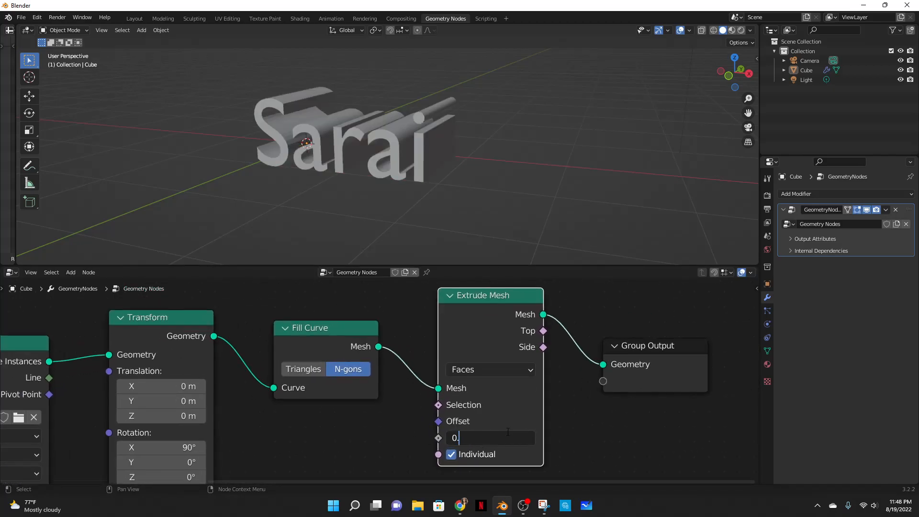
text(1)
key(Return)
- Add a Join Geometry node after the Extrude Mesh node
middle_drag(380, 133, 442, 206)
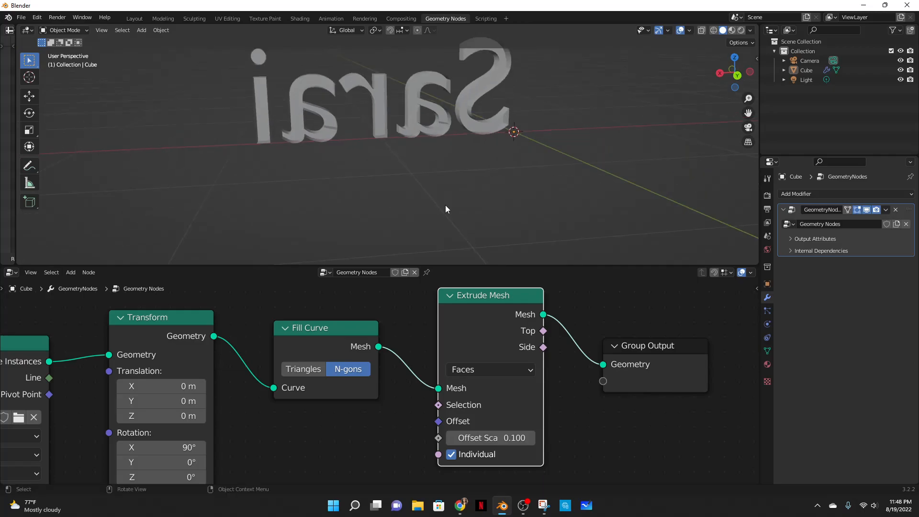
middle_drag(615, 369, 404, 393)
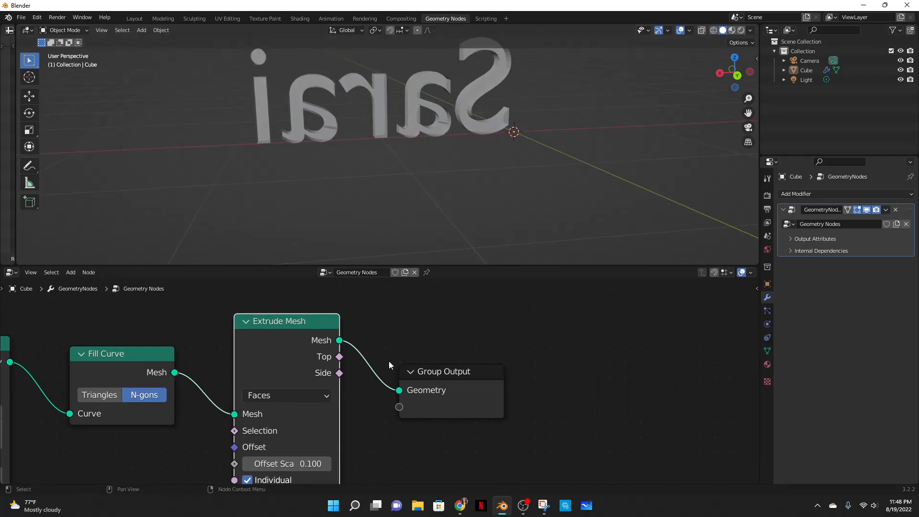
key(shift+a)
click(364, 294)
text(join)
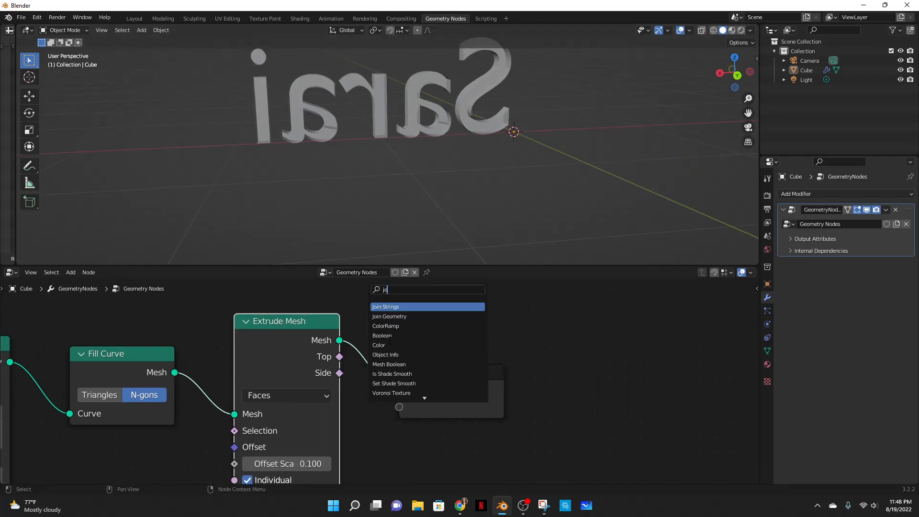
key(Down)
text(')
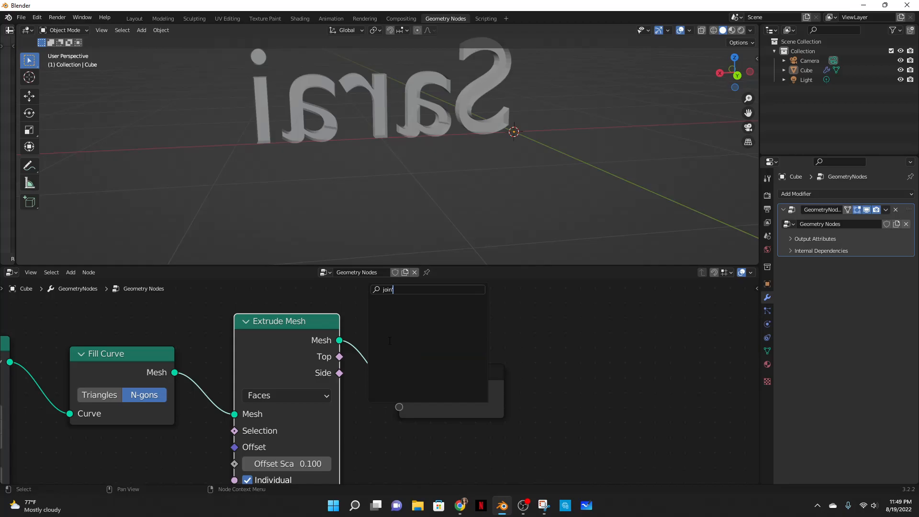
key(BackSpace)
click(389, 316)
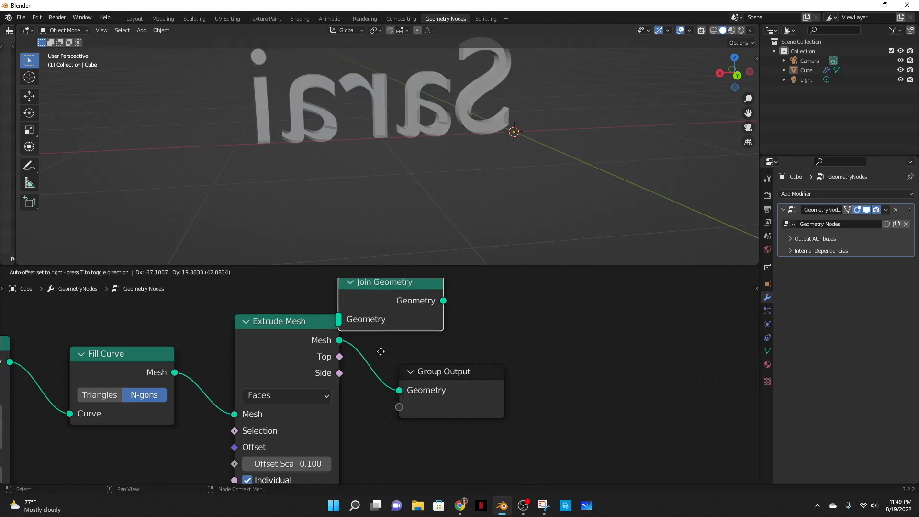
click(366, 388)
- Feed both the Fill Curve mesh and the extruded mesh into Join Geometry and connect it to Group Output
drag(286, 347, 281, 357)
drag(175, 372, 398, 389)
mouse_move(381, 131)
middle_down()
mouse_move(358, 188)
mouse_move(546, 122)
mouse_move(526, 160)
middle_up()
middle_drag(384, 336, 578, 342)
scroll(196, 311, down, 2)
mouse_move(196, 311)
middle_down()
mouse_move(293, 317)
mouse_move(576, 287)
middle_up()
scroll(415, 350, up, 3)
scroll(415, 348, up, 3)
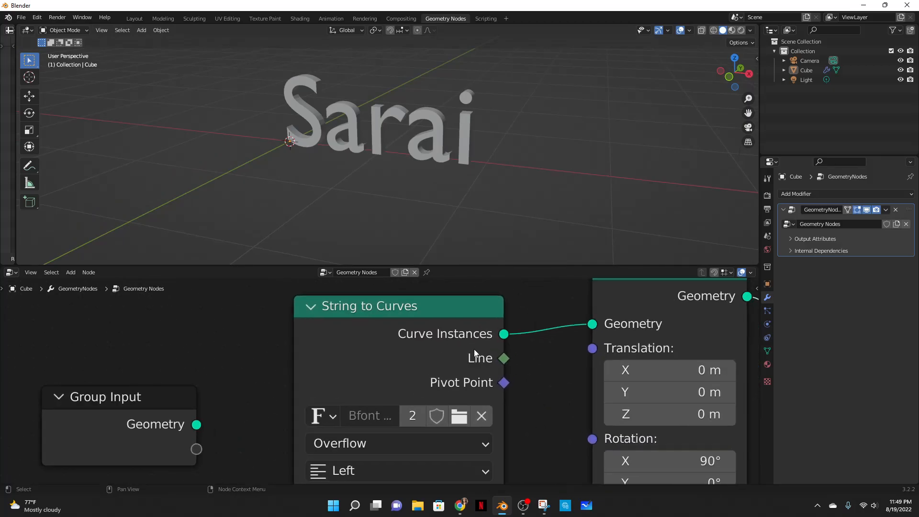
- Load Blomster.ttf from the Desktop fonts folder as the String to Curves font
click(457, 418)
click(459, 505)
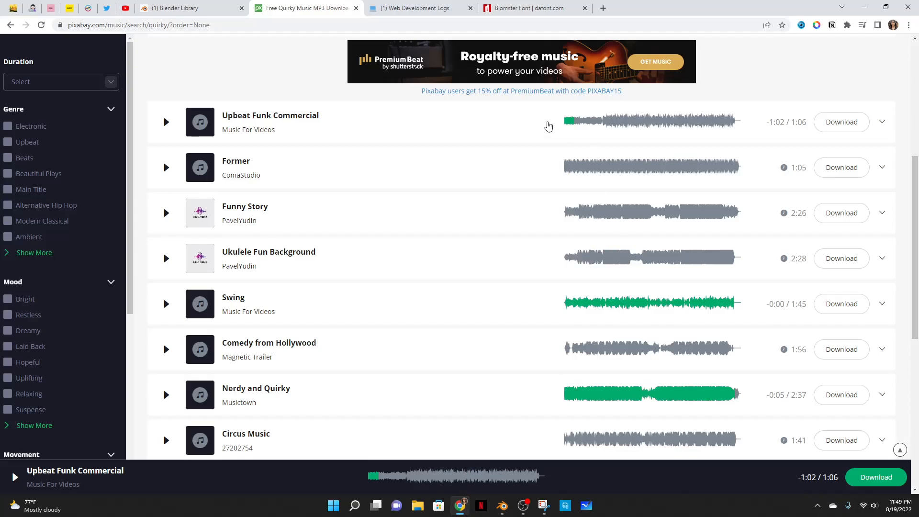
click(520, 5)
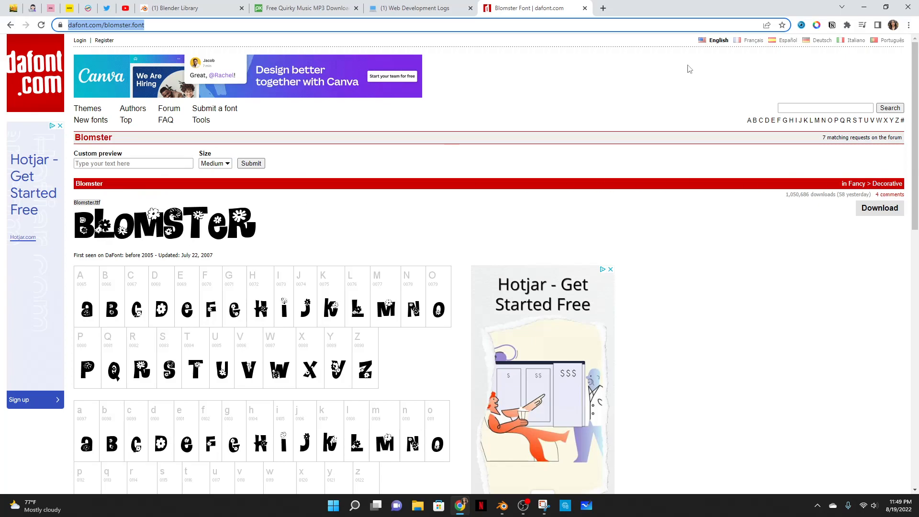
click(864, 7)
click(272, 182)
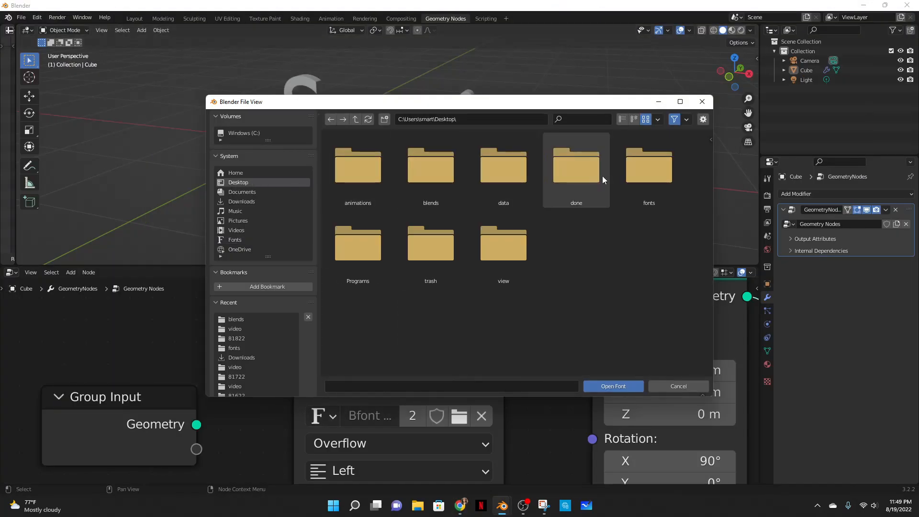
double_click(635, 173)
click(500, 168)
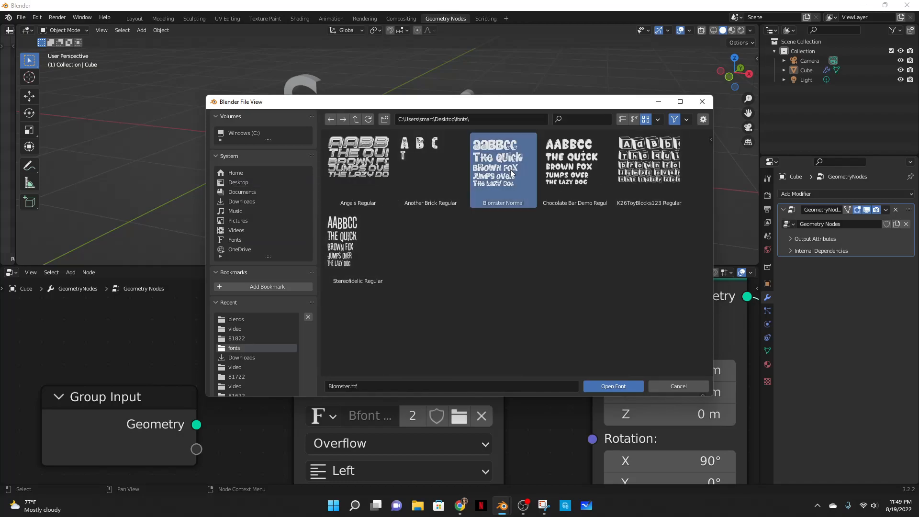
click(602, 386)
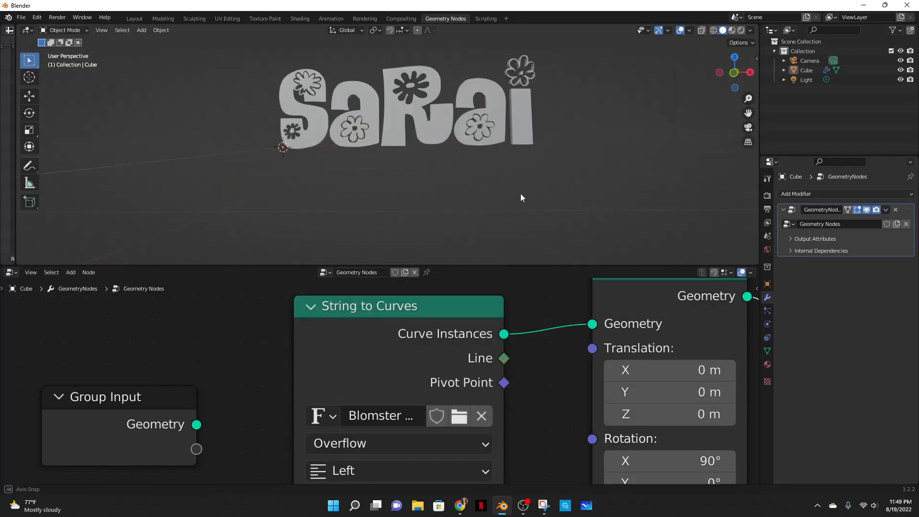
middle_drag(520, 202, 514, 206)
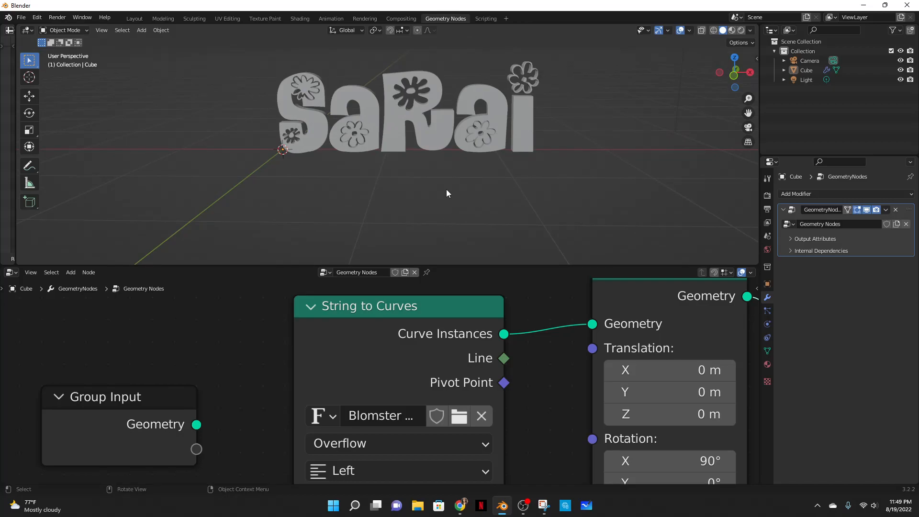
- Insert a Set Material node between the Join Geometry node and the Group Output
scroll(448, 190, down, 2)
scroll(548, 374, down, 3)
middle_drag(695, 428, 347, 440)
scroll(449, 194, down, 1)
middle_drag(617, 387, 202, 419)
drag(353, 405, 494, 396)
key(shift+a)
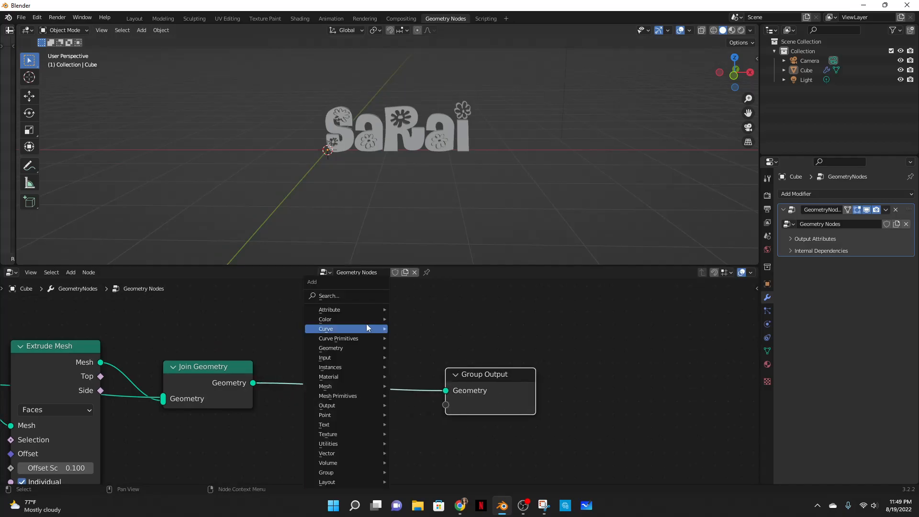
click(347, 297)
text(set ma)
key(Return)
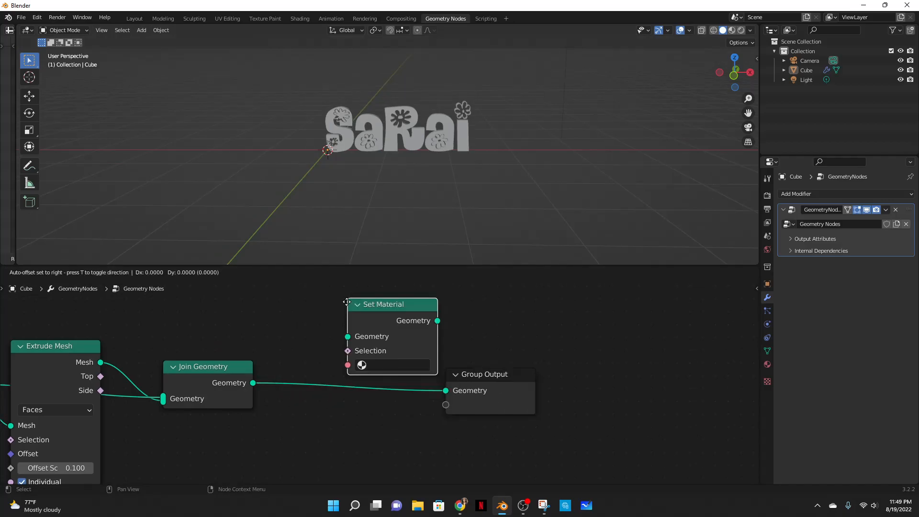
click(349, 409)
- Assign the material in the Set Material node and open the Shading workspace to edit it
click(331, 414)
click(343, 275)
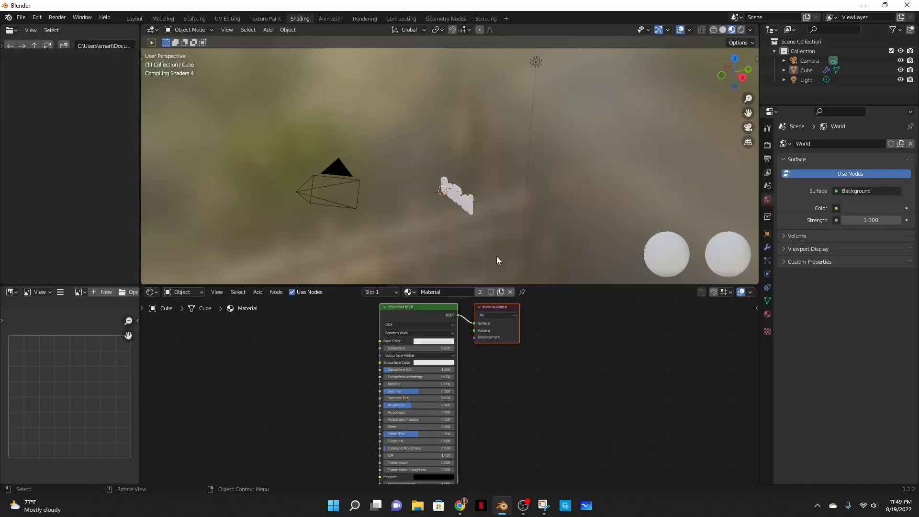
middle_drag(496, 257, 550, 211)
middle_drag(285, 376, 386, 399)
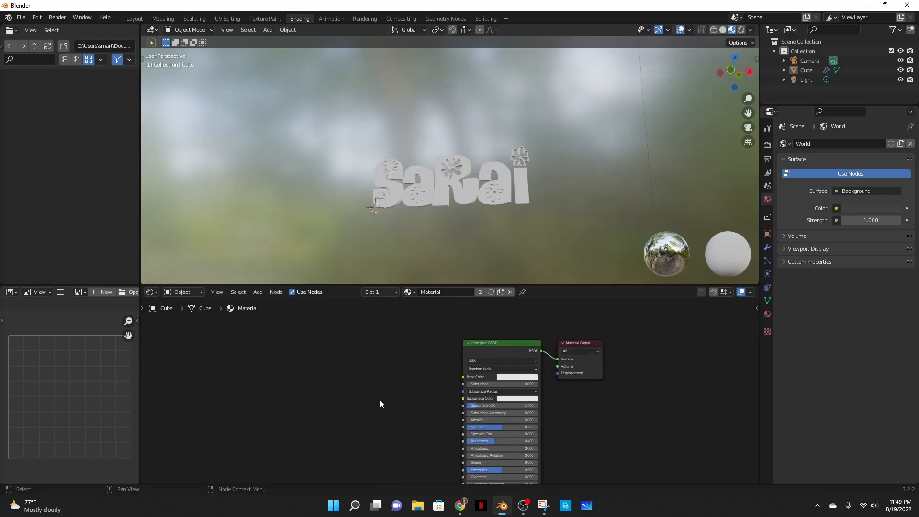
- Add an Object Info node to the material's node tree
scroll(385, 399, up, 3)
key(shift+a)
click(297, 367)
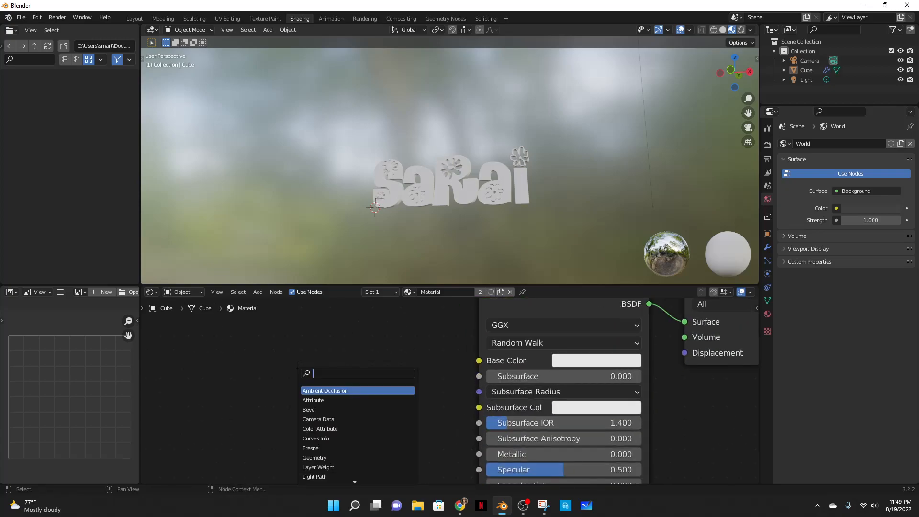
text(obje)
click(315, 388)
click(259, 441)
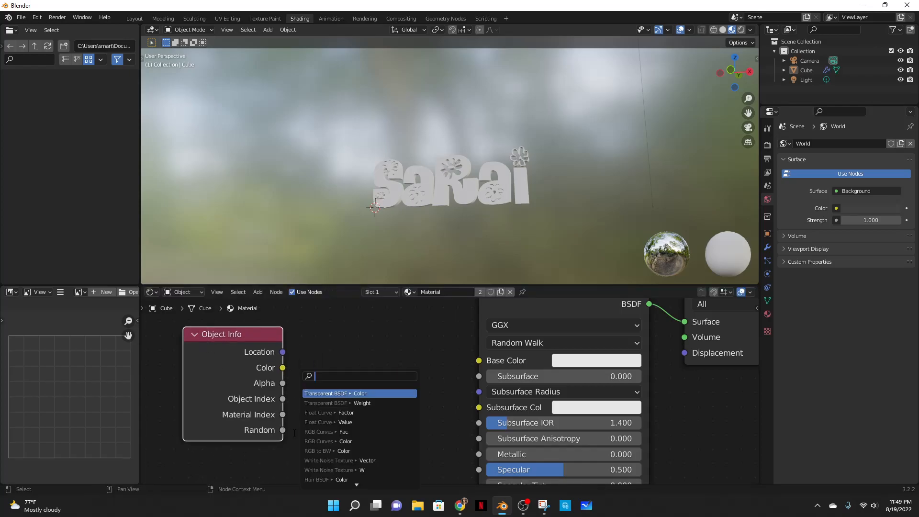
- Add a ColorRamp node and connect its Color output to the Principled BSDF Base Color
key(shift+a)
click(311, 372)
text(color)
key(Return)
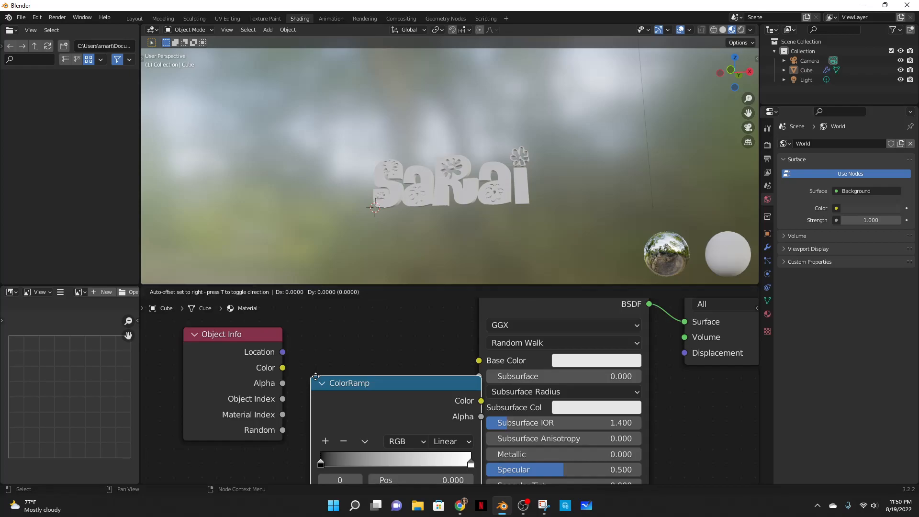
click(301, 316)
drag(467, 342, 480, 390)
- Connect the Object Info Random output to the ColorRamp Fac input and tidy the node layout
click(695, 315)
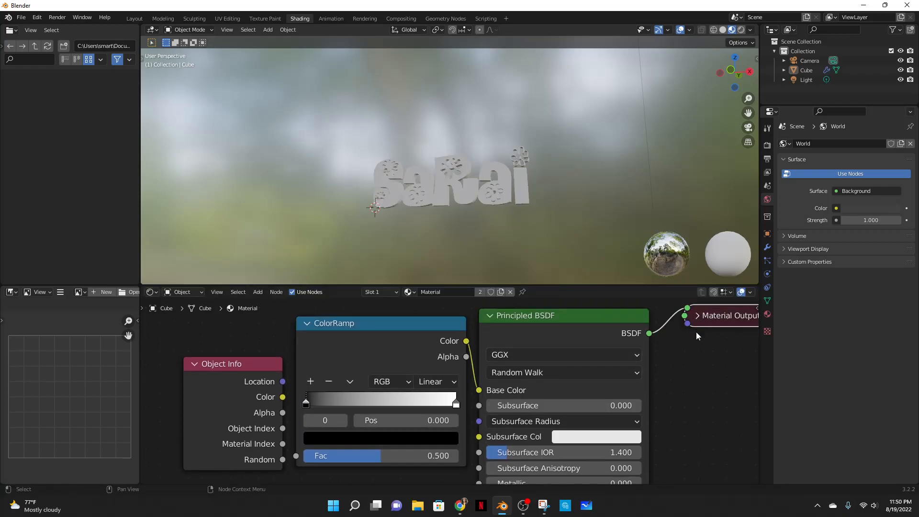
click(697, 315)
drag(266, 397, 234, 369)
drag(250, 431, 296, 456)
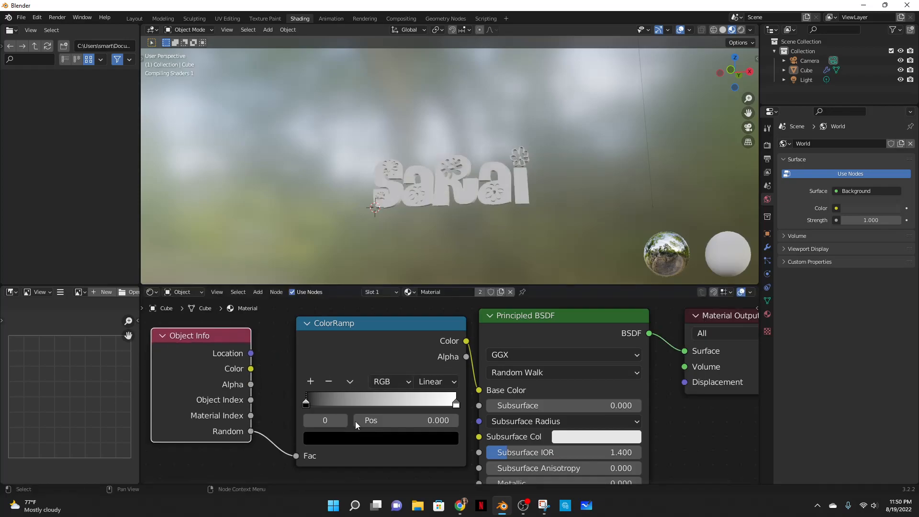
click(358, 340)
drag(431, 341, 407, 341)
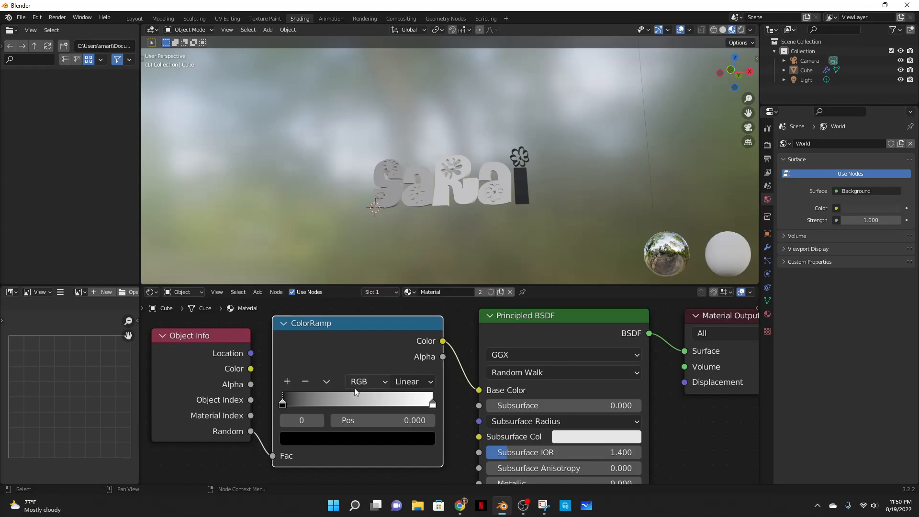
- Set the ColorRamp interpolation to Constant
scroll(359, 390, up, 1)
middle_drag(563, 214, 557, 221)
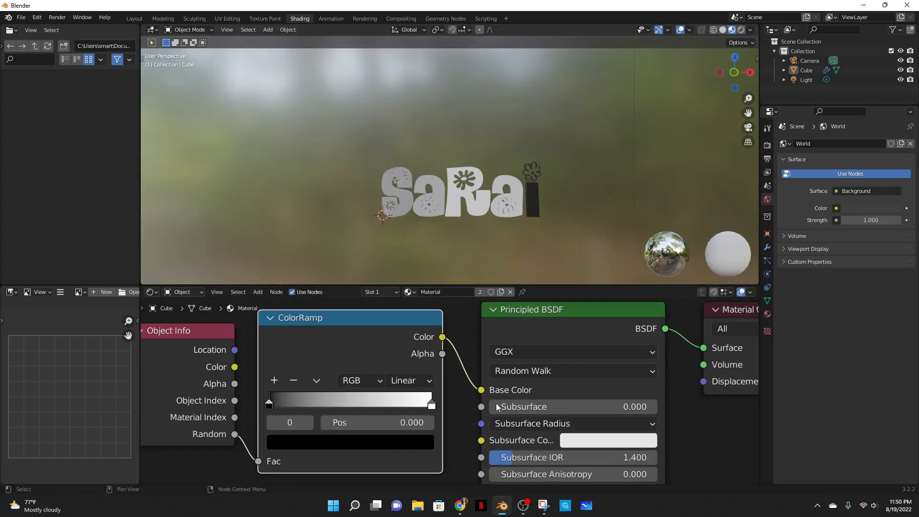
click(414, 380)
click(415, 294)
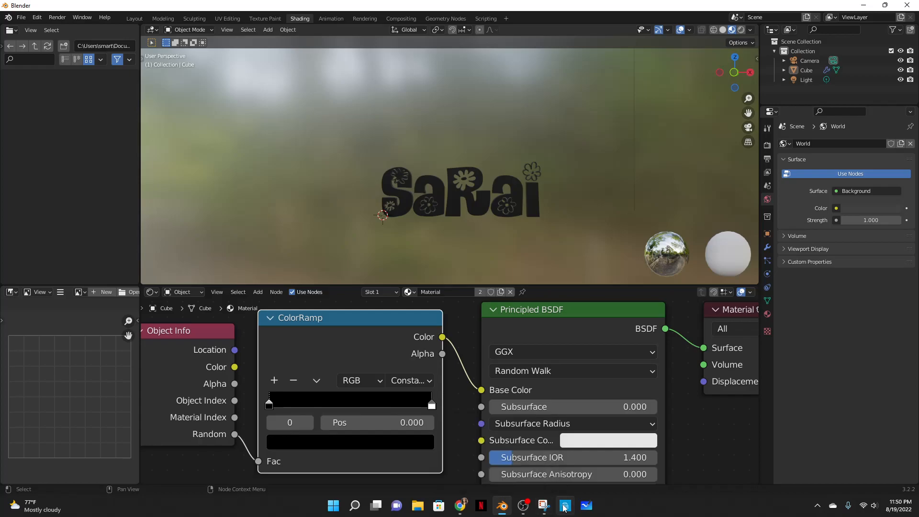
- Open a new browser tab, search for coloors and open the Coolors Palette Generator
click(464, 509)
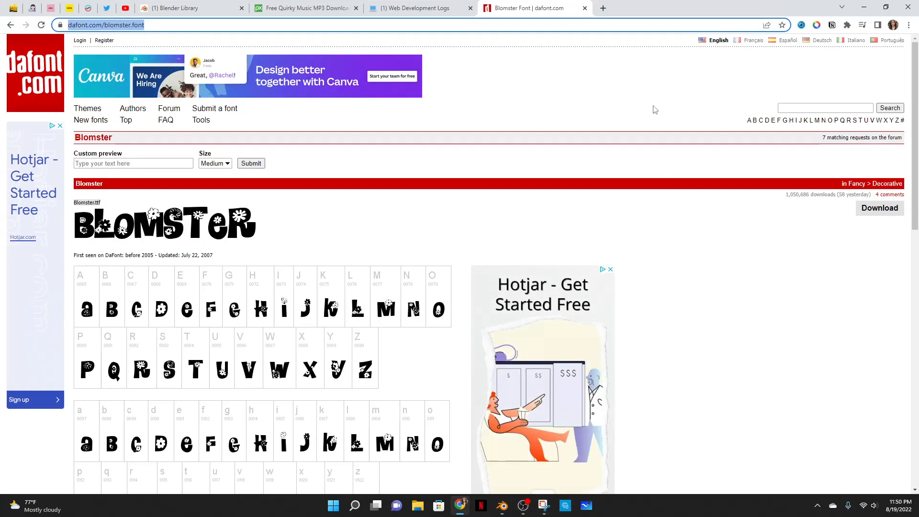
click(604, 9)
text(coloors)
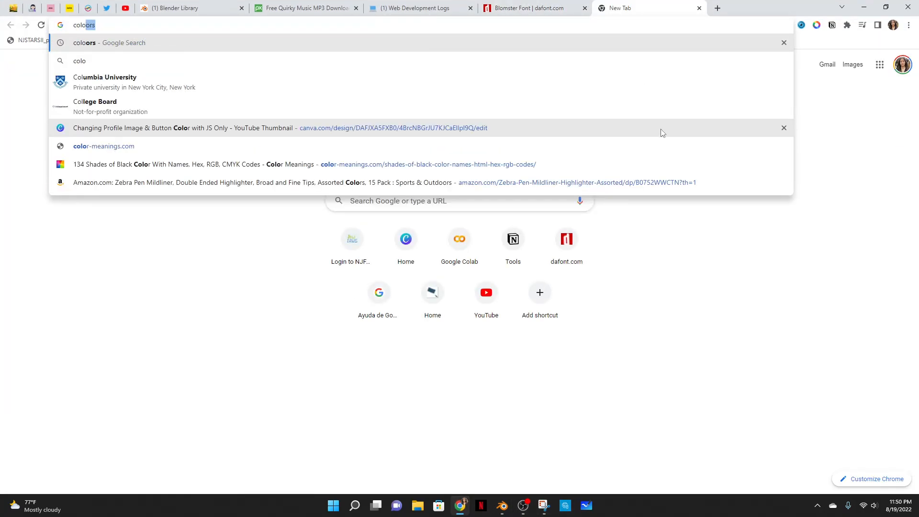
key(Return)
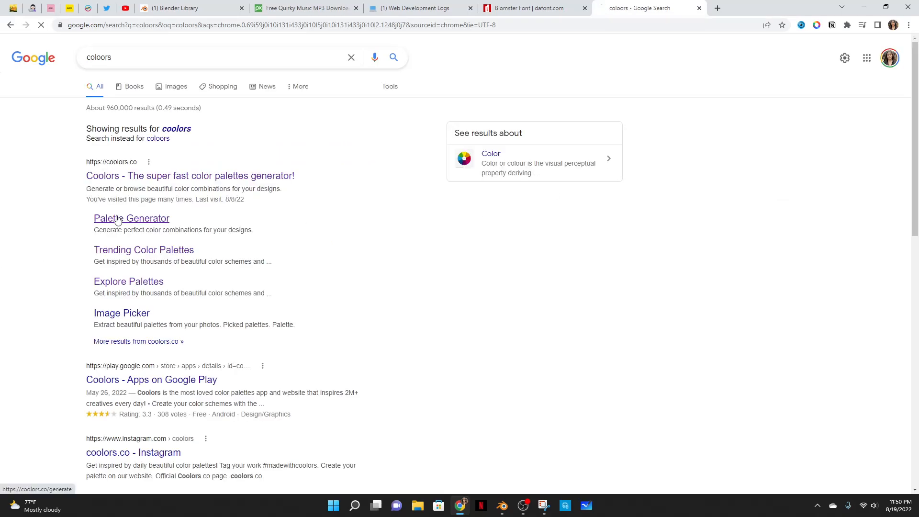
click(119, 220)
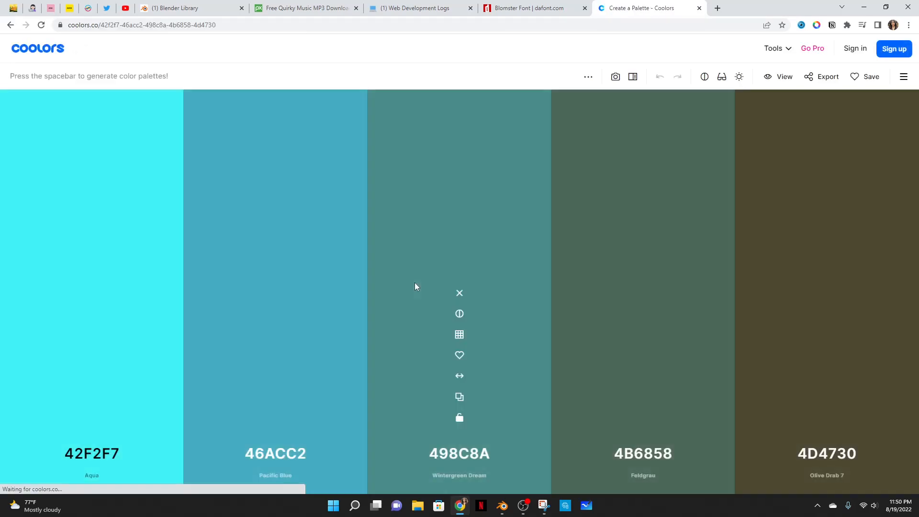
- Generate several random color palettes in the Coolors generator to look for colors
key(space)
key(space)
key(space)
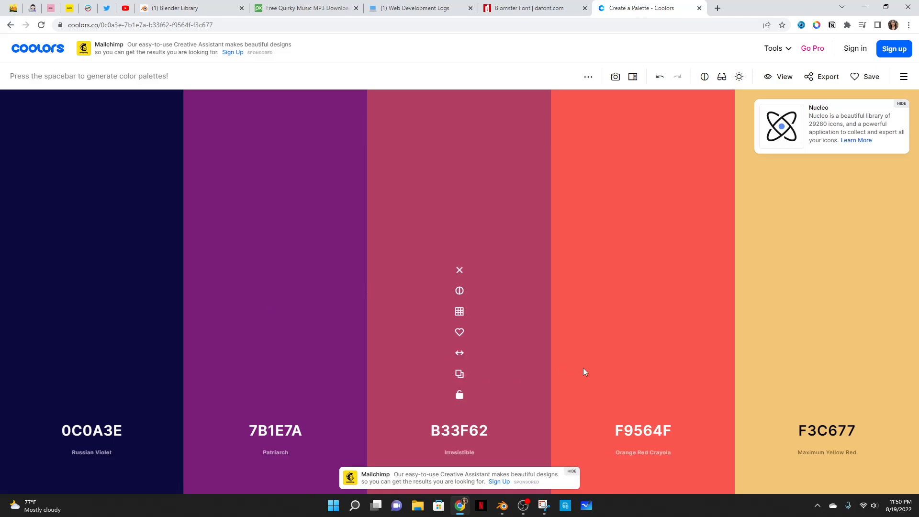
key(space)
key(space)
key(space)
key(space)
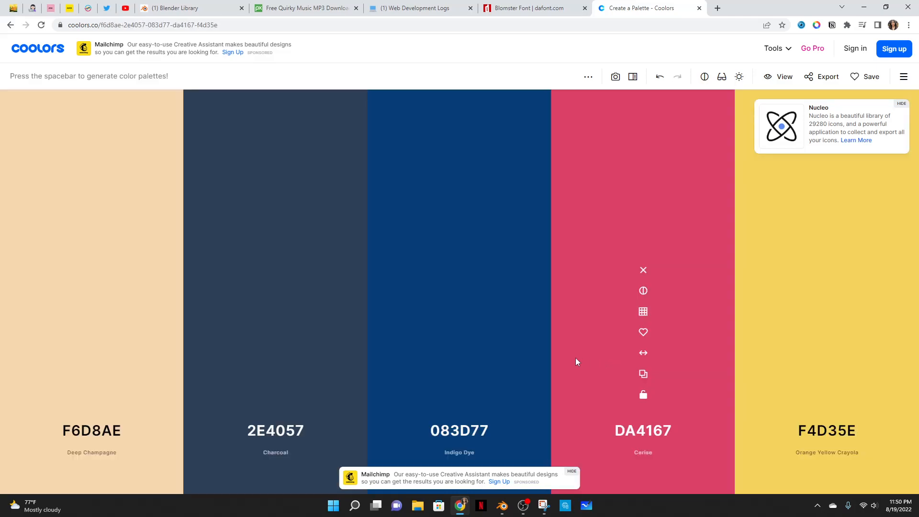
key(space)
key(space)
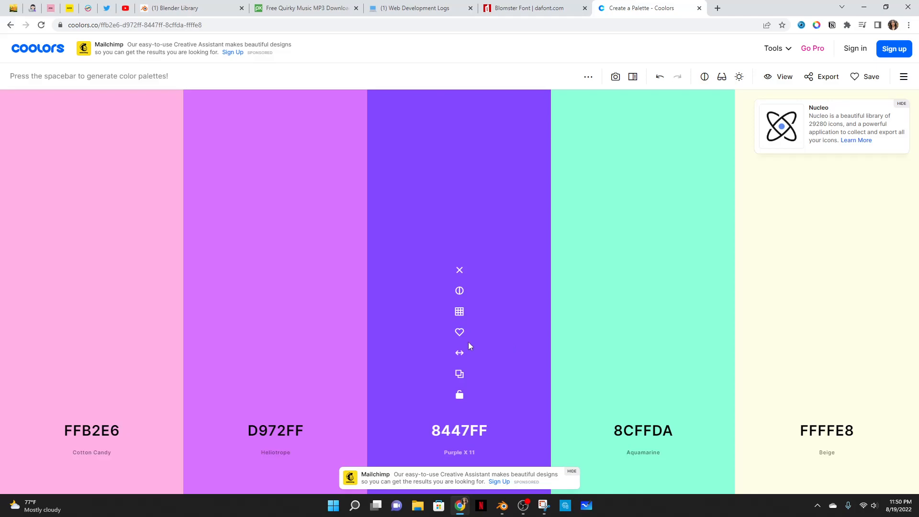
click(275, 374)
key(space)
key(space)
click(10, 25)
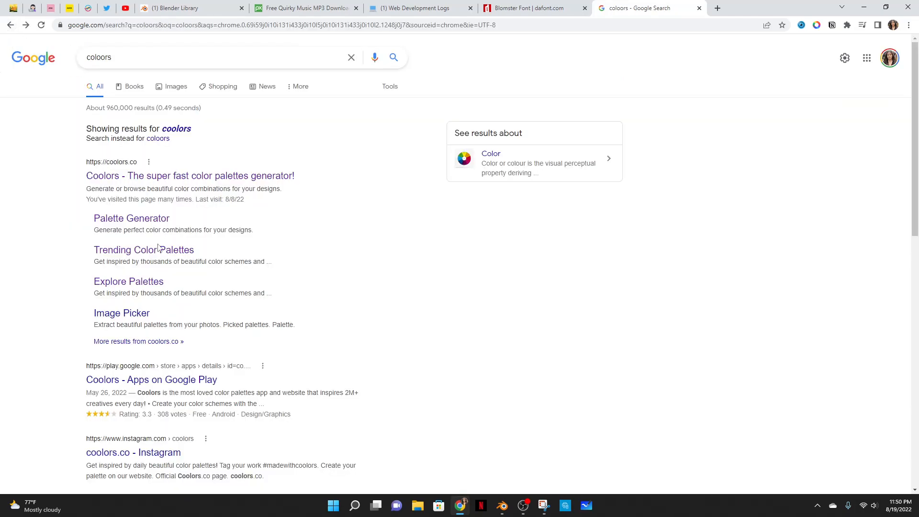
- Browse the Coolors trending palettes and copy the yellow FEE440 swatch, then return to Blender
click(143, 251)
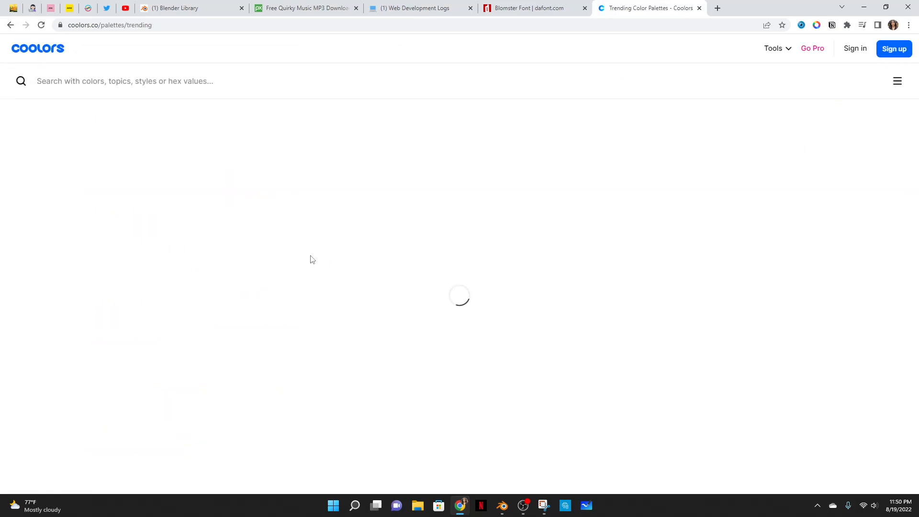
scroll(308, 250, down, 3)
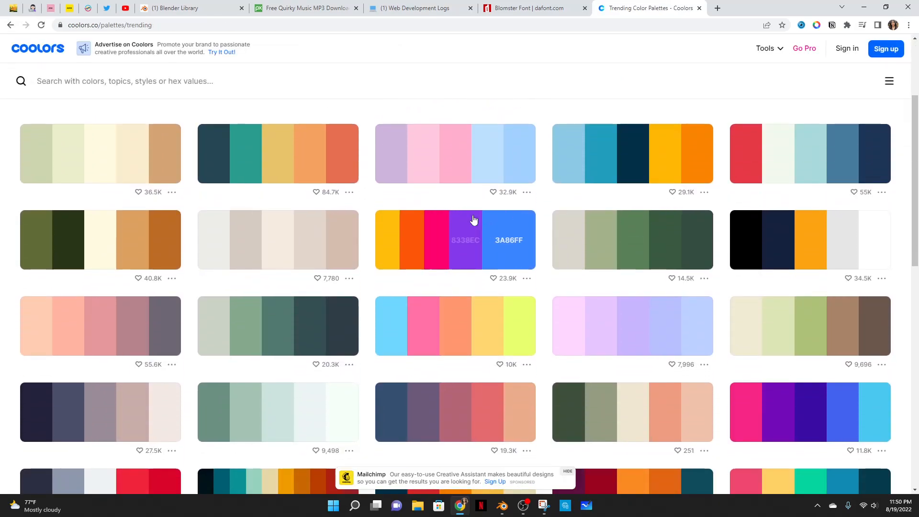
scroll(476, 225, down, 5)
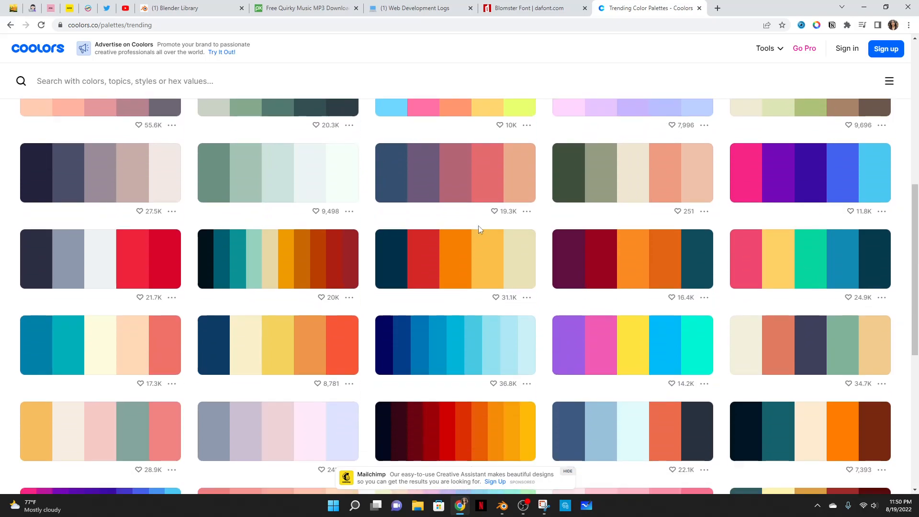
scroll(478, 225, down, 4)
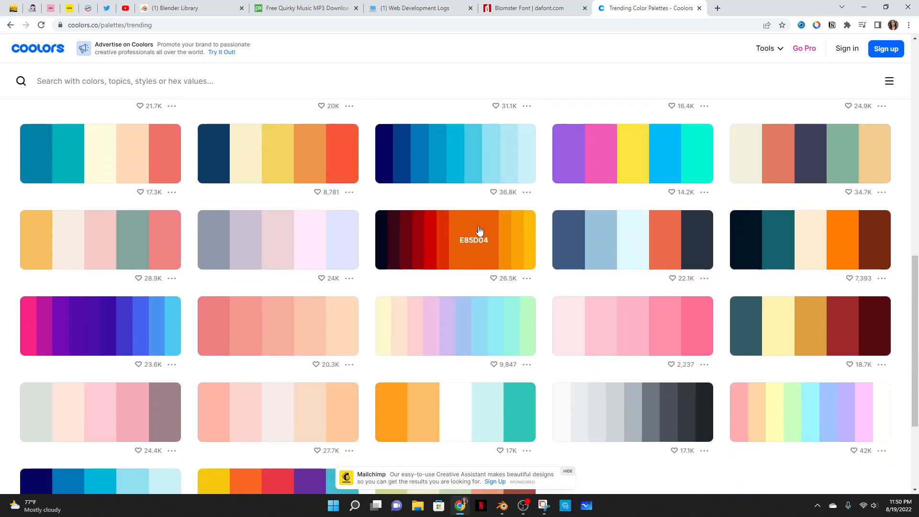
scroll(480, 231, down, 1)
scroll(480, 231, up, 1)
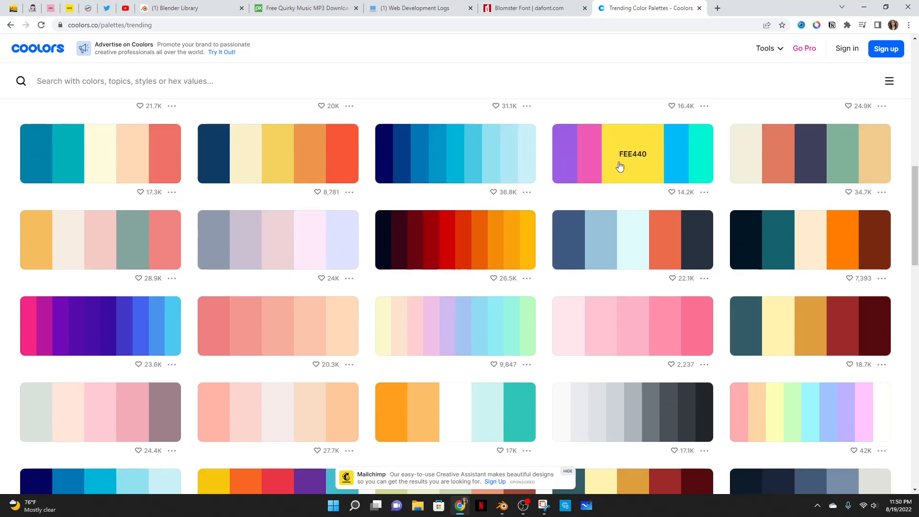
click(619, 165)
click(885, 7)
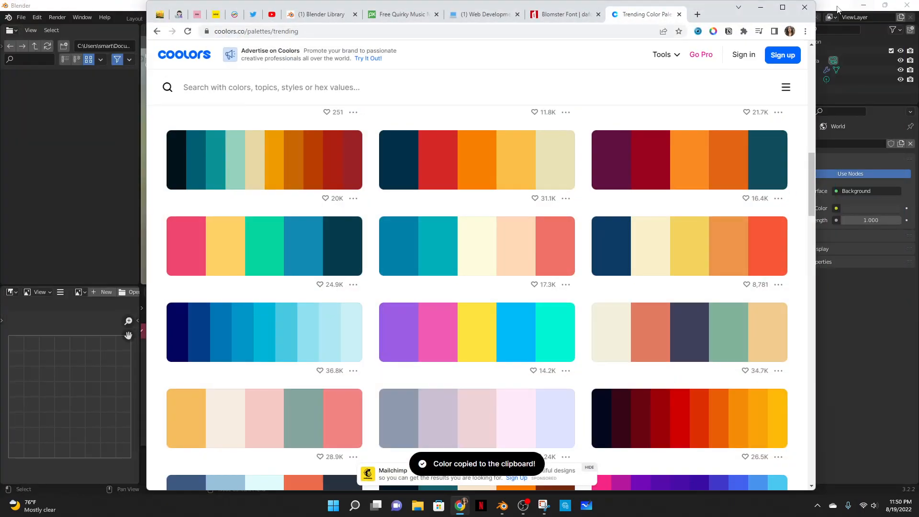
click(760, 7)
- Set the first ColorRamp stop to hex FEE440 and move the white stop to about 0.495
click(293, 445)
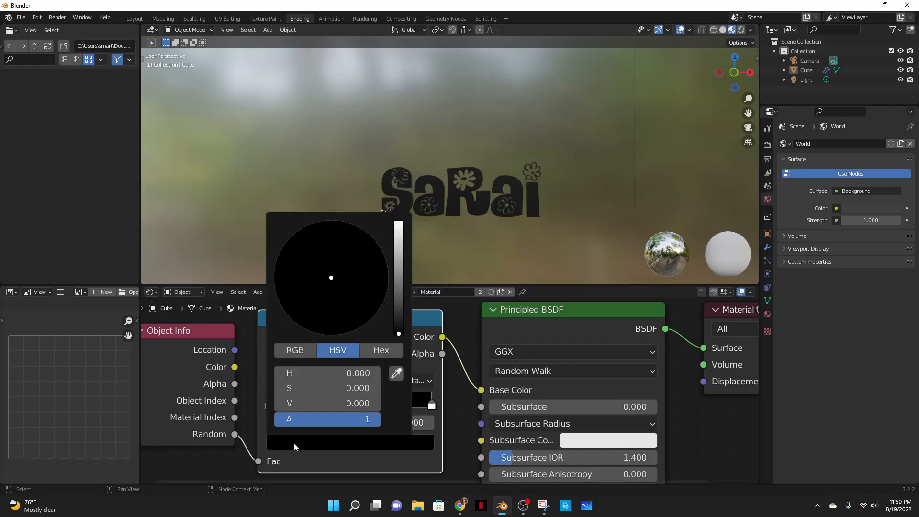
click(381, 349)
click(326, 373)
key(ctrl+v)
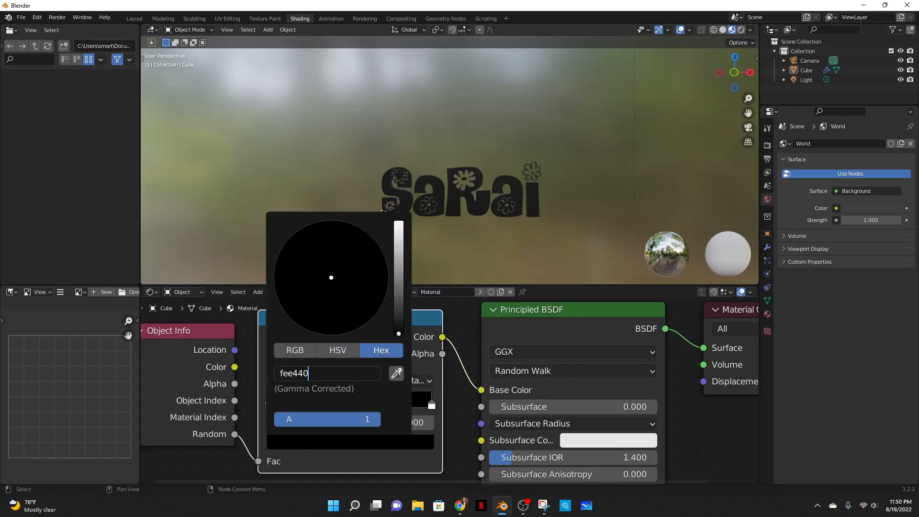
key(Return)
drag(432, 407, 343, 407)
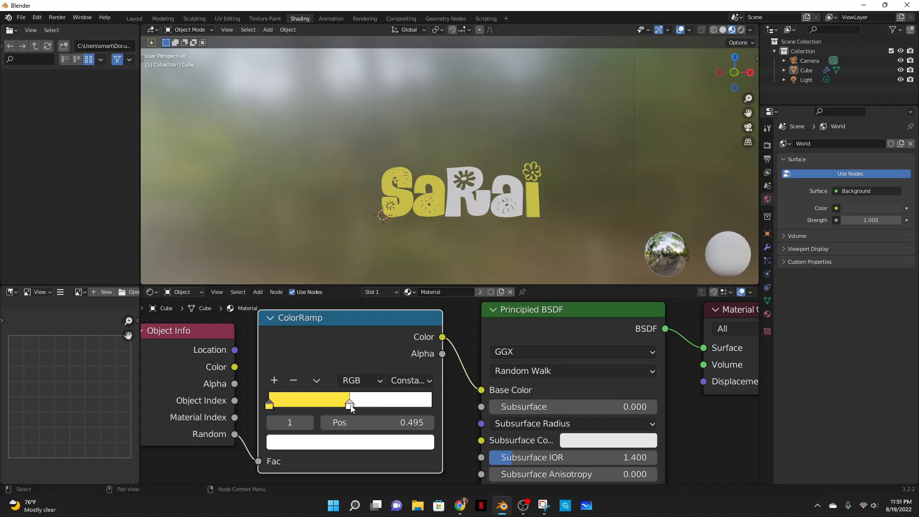
- Copy the pink F15BB5 swatch from the same Coolors palette and switch back to Blender
click(459, 505)
click(727, 259)
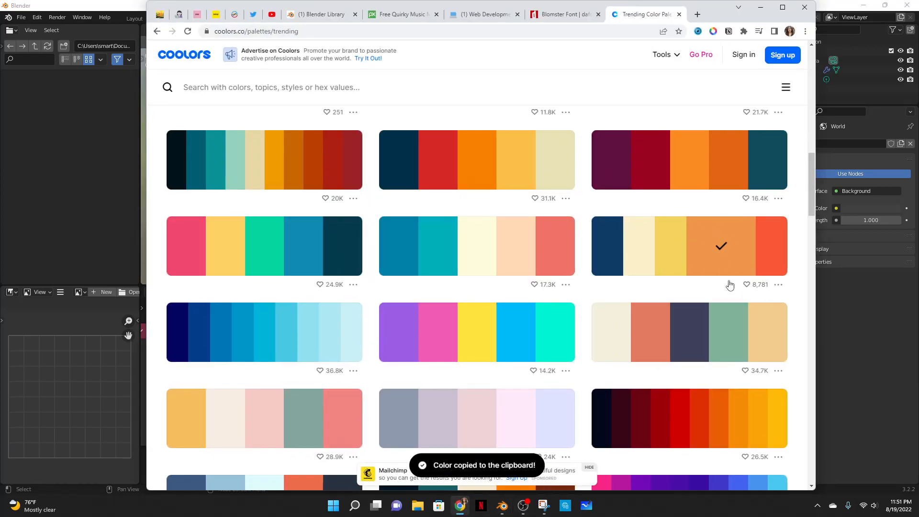
click(434, 337)
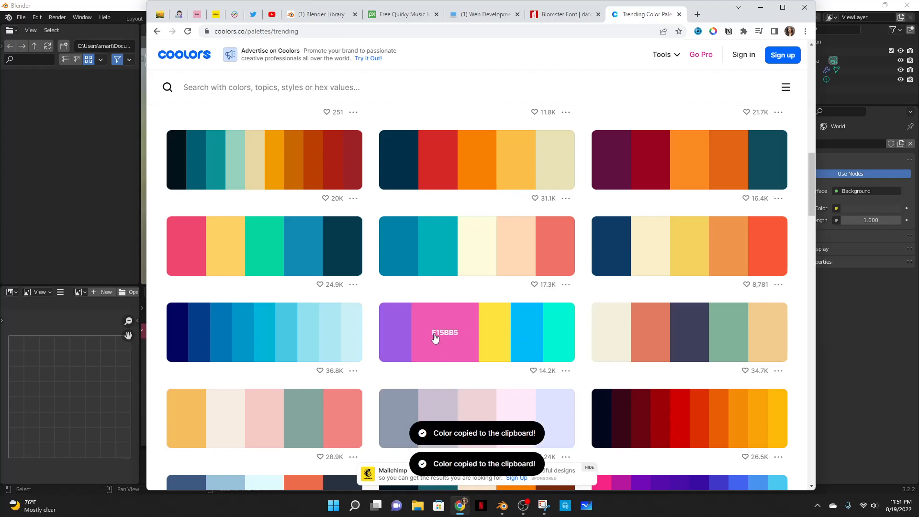
key(alt+Tab)
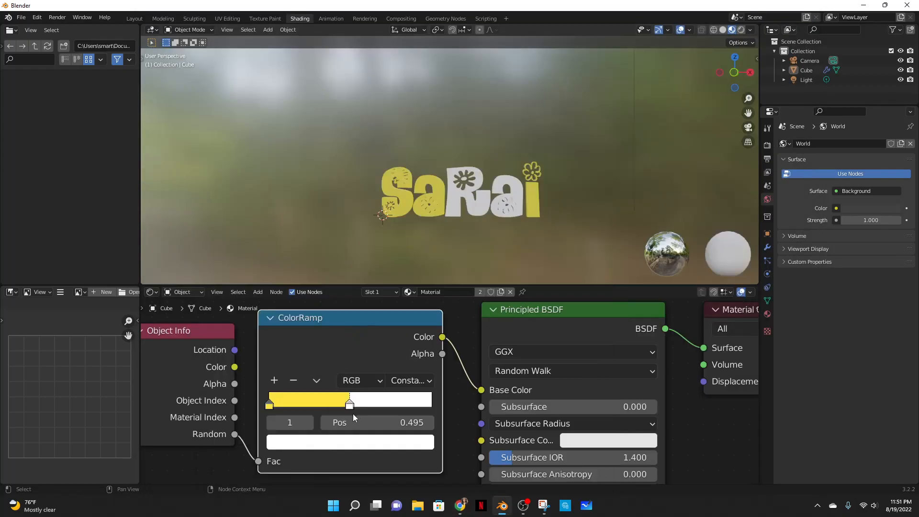
- Set the second ColorRamp stop to hex F15BB5 and shift it slightly left
click(345, 445)
click(335, 373)
key(ctrl+v)
key(Return)
drag(350, 404, 329, 405)
click(270, 405)
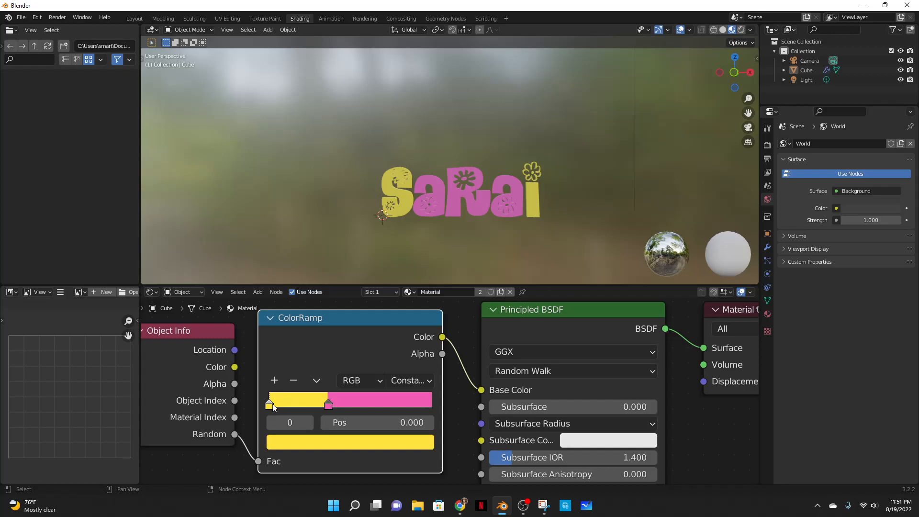
- Add a third yellow ColorRamp stop and move it to position 0.755
click(274, 381)
drag(297, 406, 403, 408)
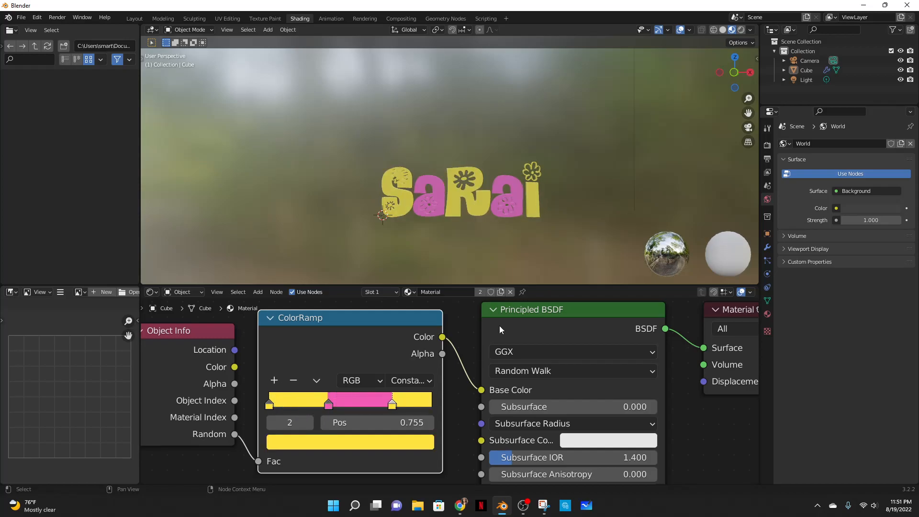
mouse_move(559, 226)
middle_down()
mouse_move(567, 242)
mouse_move(572, 217)
mouse_move(403, 226)
mouse_move(566, 231)
mouse_move(353, 242)
mouse_move(383, 259)
mouse_move(536, 265)
mouse_move(493, 270)
mouse_move(458, 270)
mouse_move(521, 268)
mouse_move(610, 241)
mouse_move(610, 229)
mouse_move(566, 218)
middle_up()
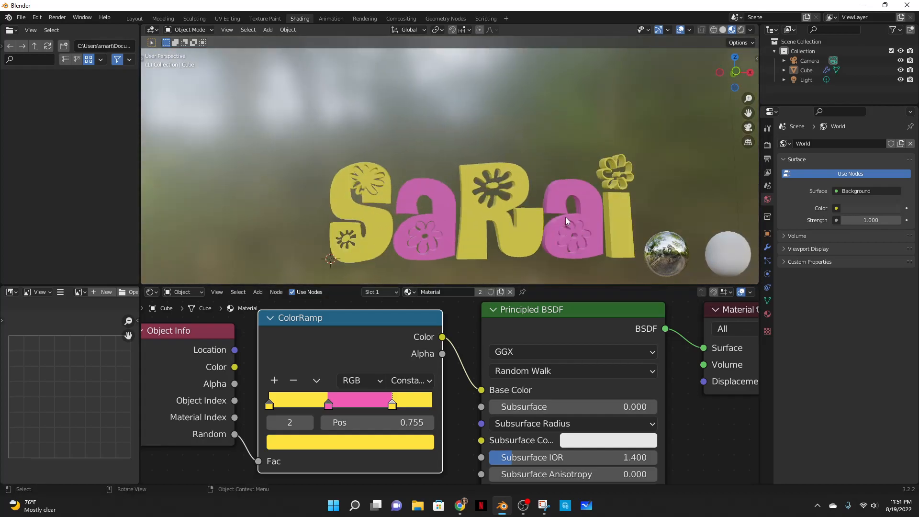
- Switch to the Layout workspace and add a plane to the scene as a backdrop floor
scroll(607, 193, down, 4)
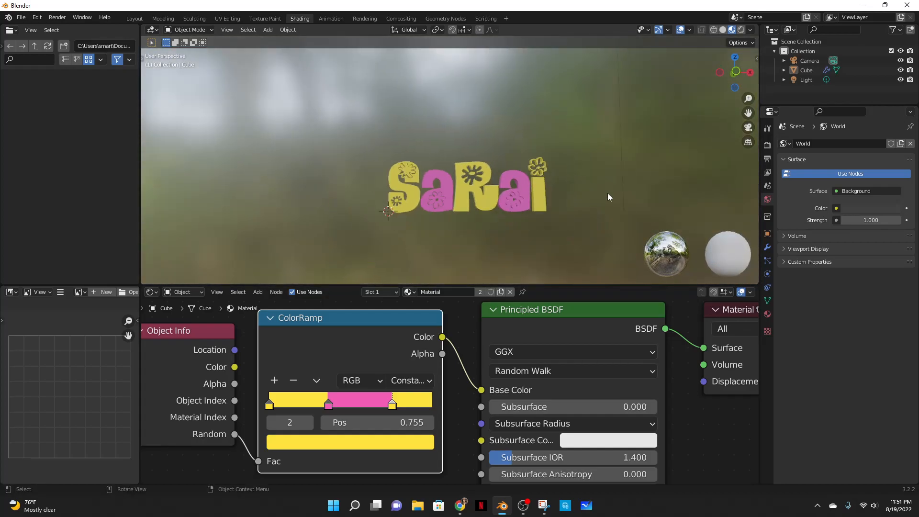
click(742, 30)
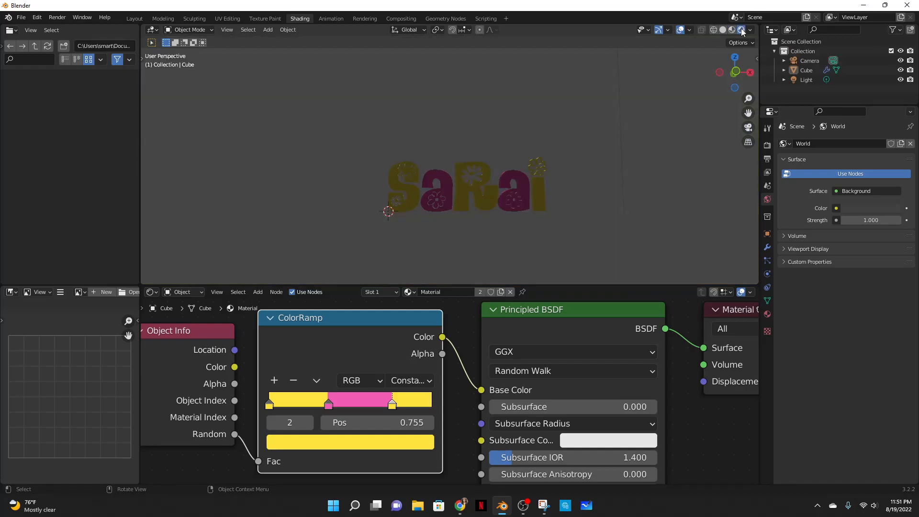
click(135, 18)
click(741, 30)
mouse_move(366, 286)
middle_down()
mouse_move(459, 272)
mouse_move(489, 338)
mouse_move(481, 331)
middle_up()
key(shift+a)
mouse_move(448, 300)
click(510, 302)
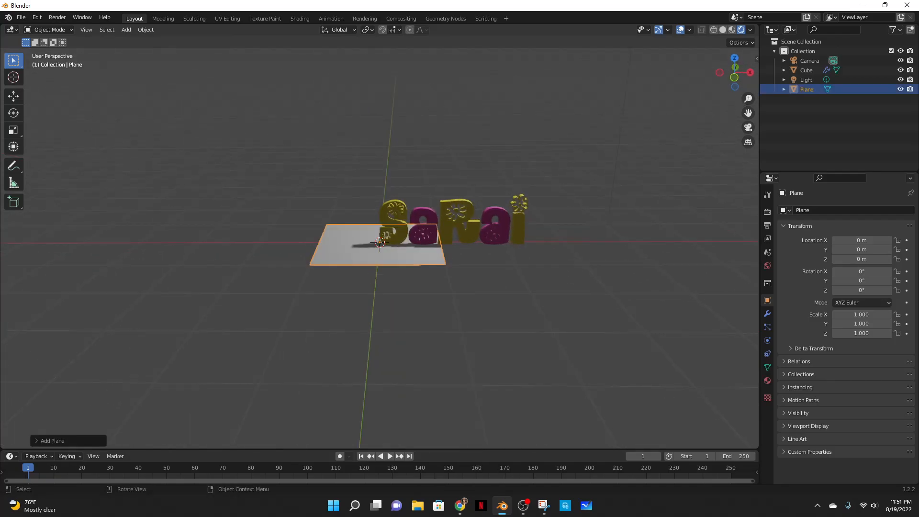
- Scale the plane to about 2.85 and move it along X to about 1.53 m
key(s)
click(458, 297)
key(g)
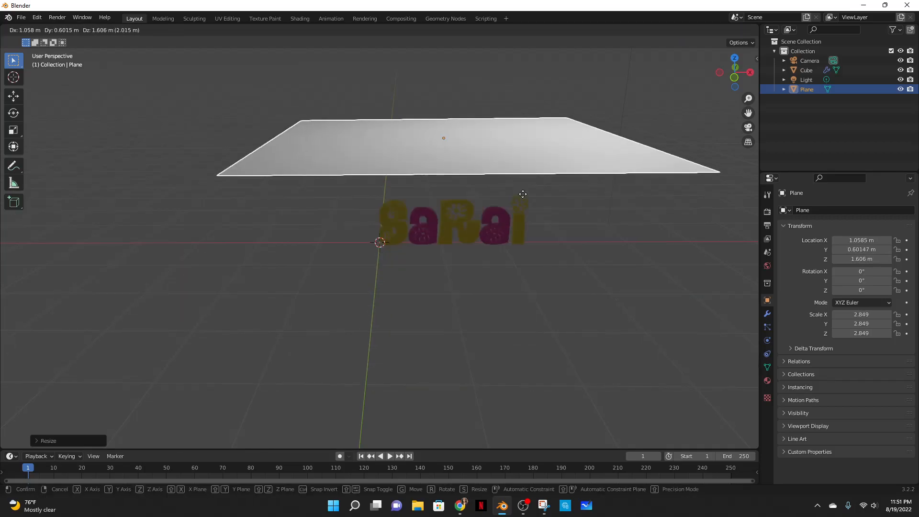
key(x)
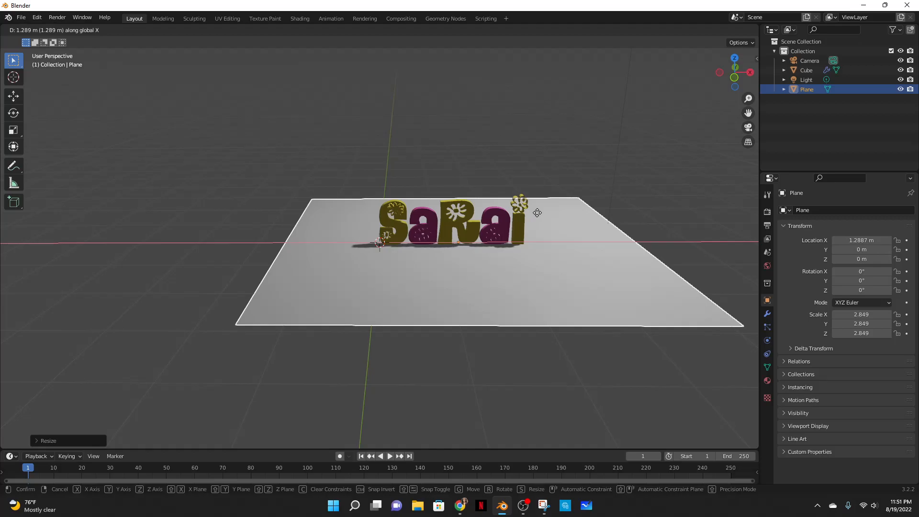
click(546, 211)
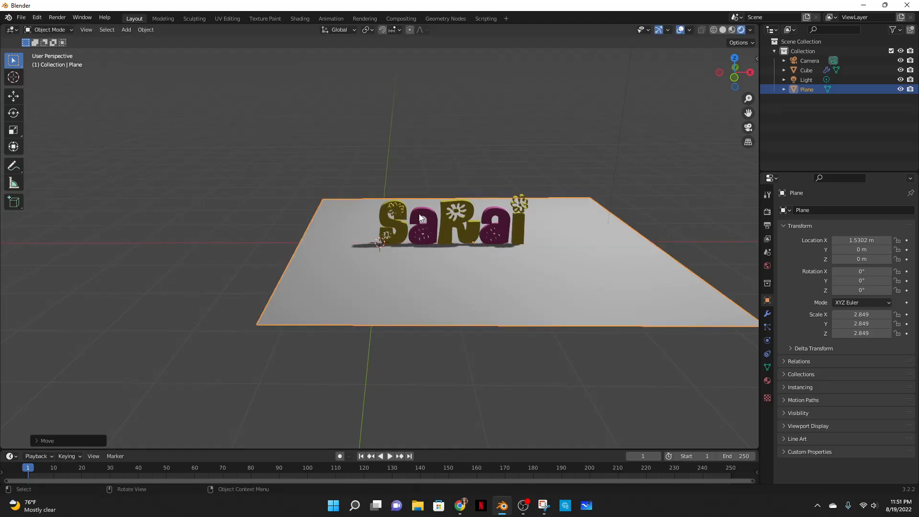
- In Edit Mode, select the plane's back edge and extrude it up along Z about 3.46 m to form a wall
key(Tab)
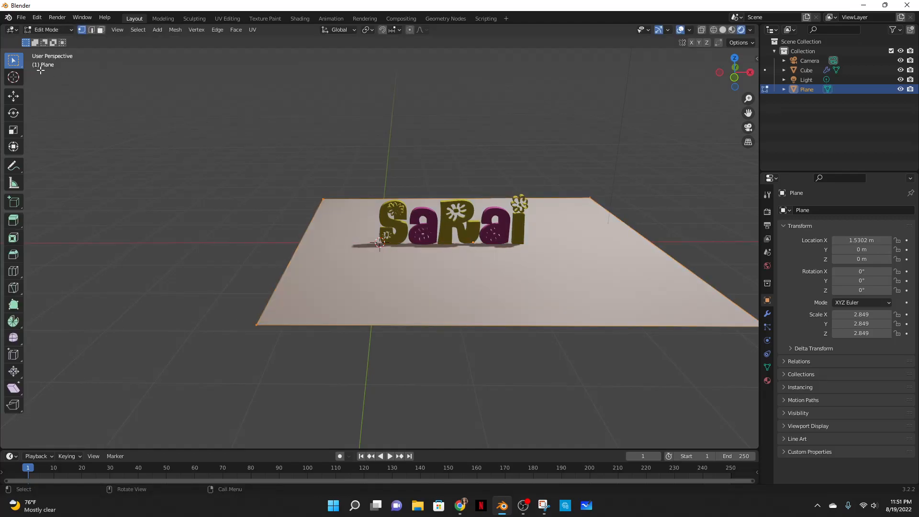
click(93, 31)
click(347, 194)
scroll(358, 240, down, 1)
key(e)
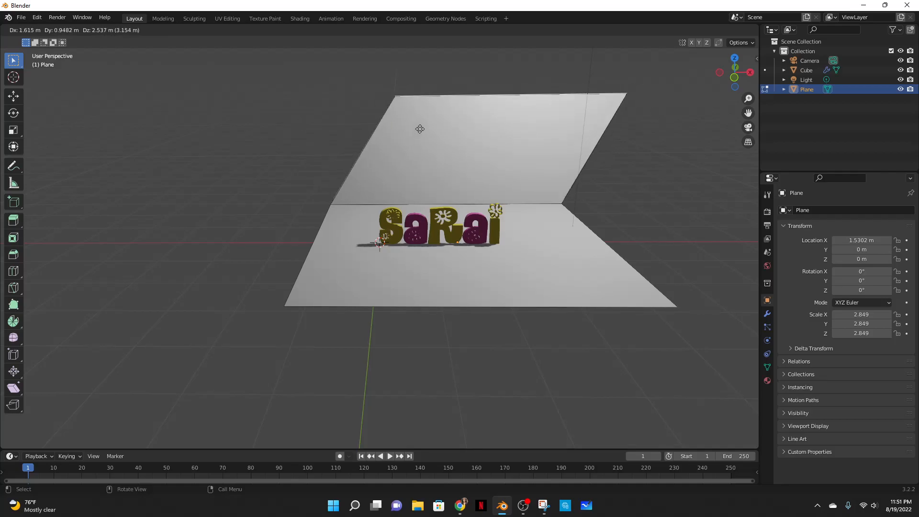
key(z)
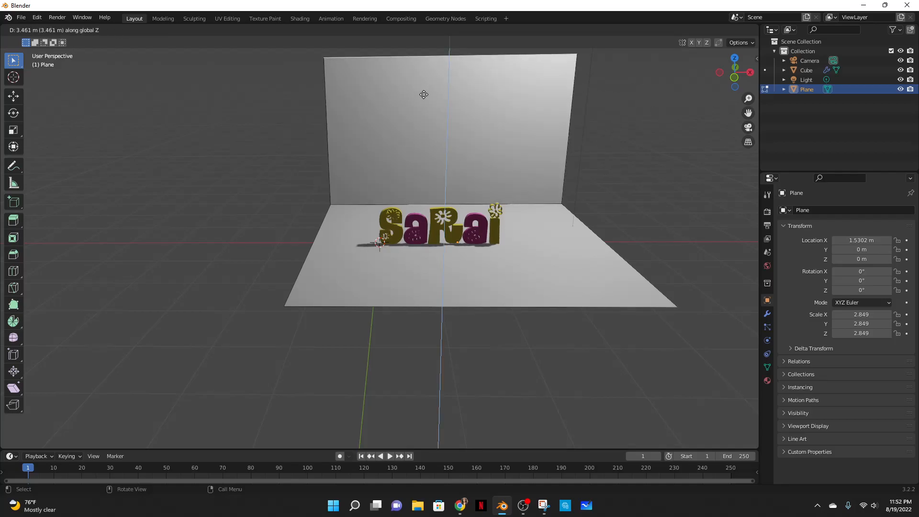
click(433, 95)
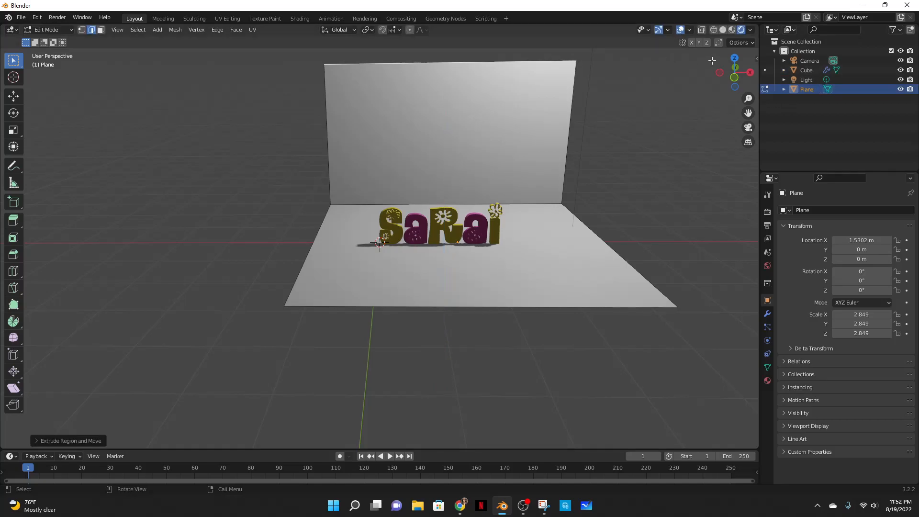
- Leave Edit Mode and add a Bevel modifier to the plane with 0.6 m amount and 20 segments
middle_drag(722, 171, 540, 164)
scroll(539, 165, down, 3)
key(Tab)
mouse_move(550, 321)
middle_down()
mouse_move(526, 288)
mouse_move(504, 292)
mouse_move(565, 328)
middle_up()
scroll(503, 323, up, 3)
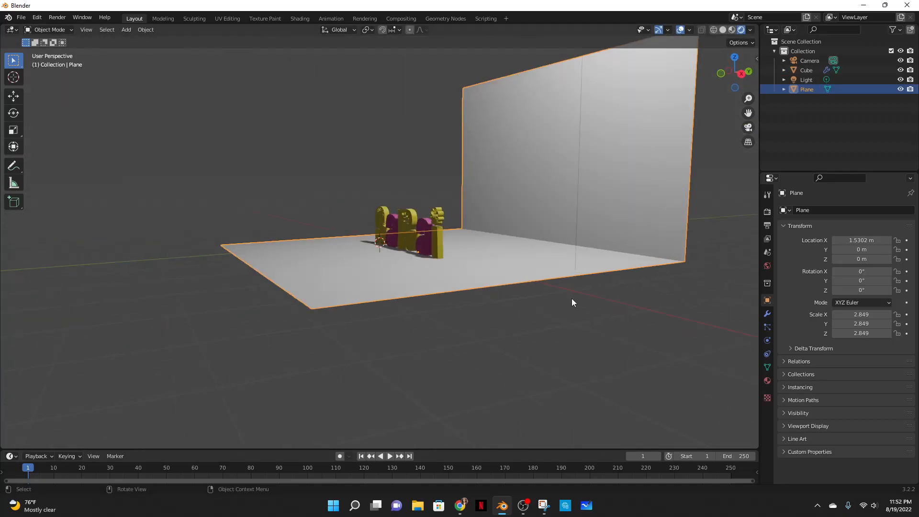
click(768, 315)
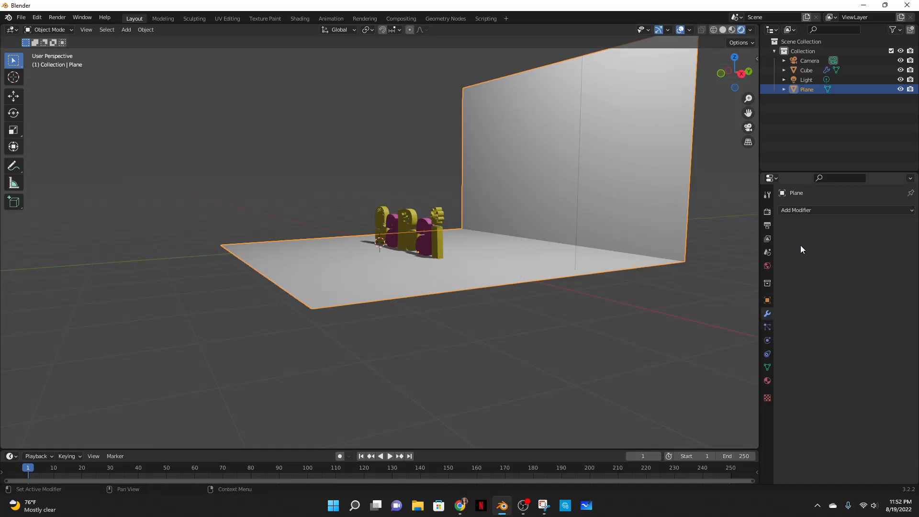
click(797, 210)
click(719, 247)
middle_drag(653, 289, 688, 326)
drag(852, 262, 867, 274)
middle_drag(521, 276, 627, 298)
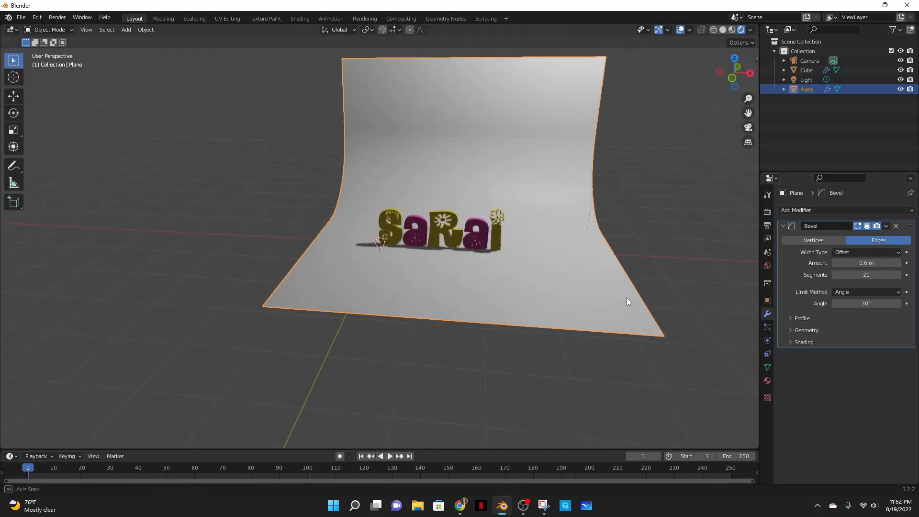
- Apply the Bevel modifier and shade the backdrop smooth
click(885, 226)
right_click(435, 160)
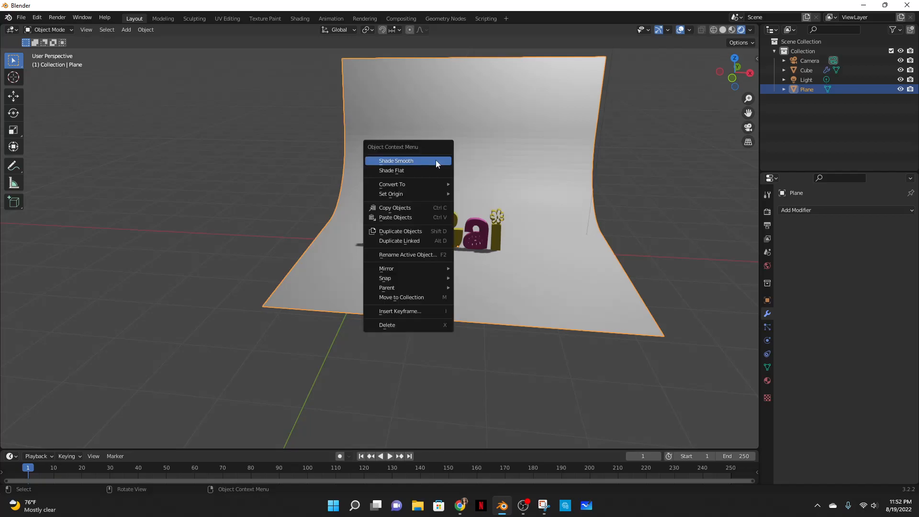
click(436, 160)
- Scale the backdrop along X by about 2.09 and move it to sit behind the text
scroll(504, 212, down, 2)
key(s)
key(x)
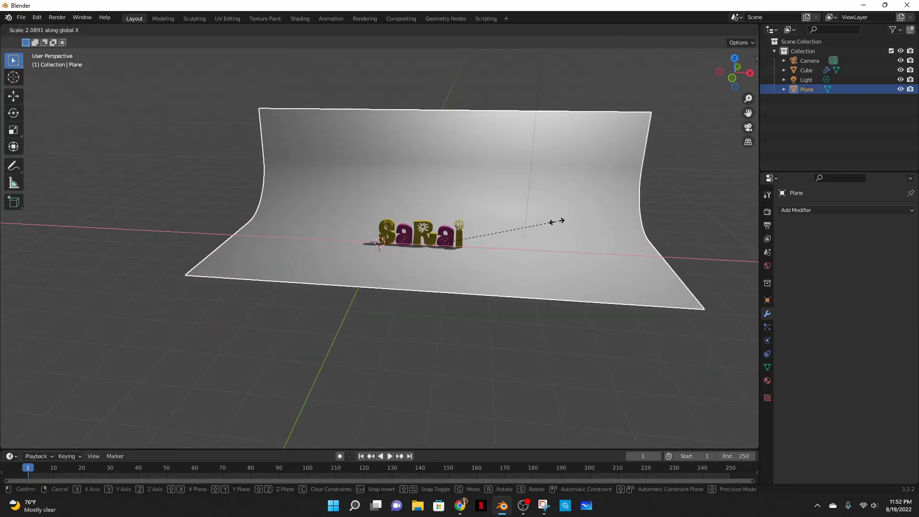
click(557, 221)
middle_drag(486, 282, 513, 290)
key(g)
click(544, 259)
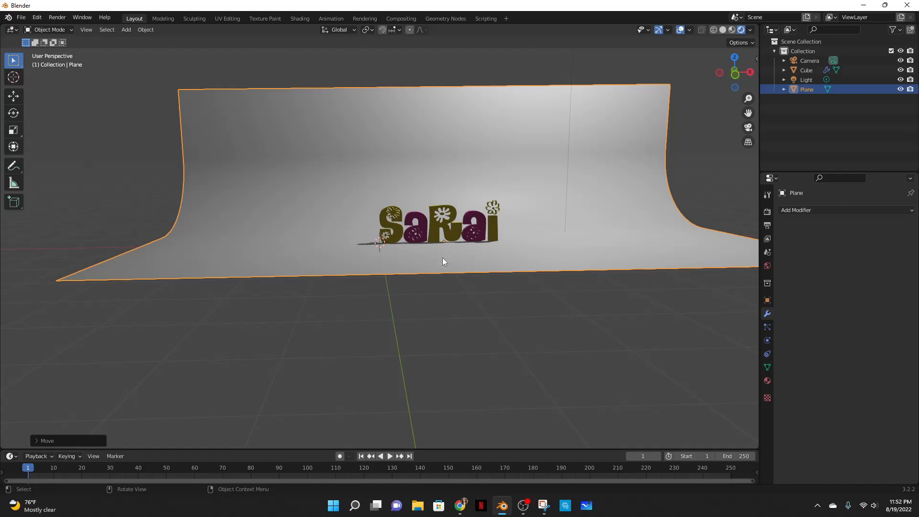
- Add a new Video Editing workspace
drag(445, 448, 446, 388)
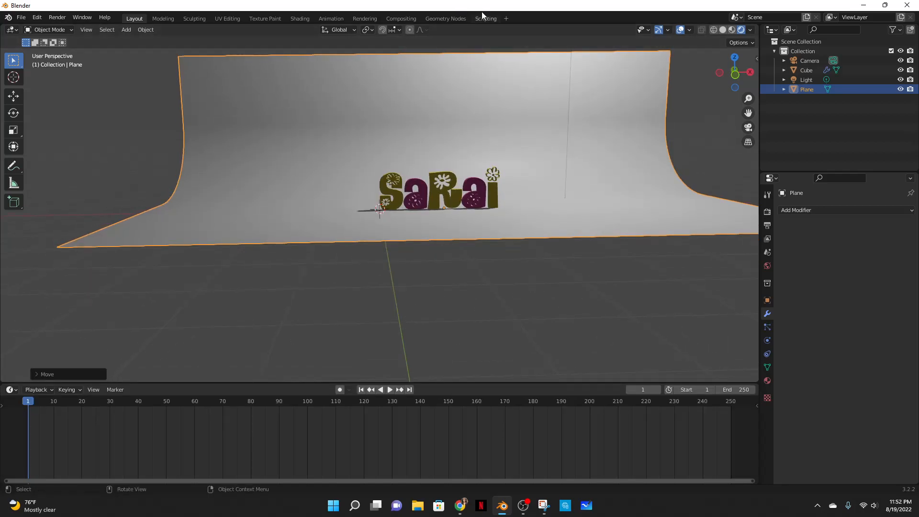
click(506, 19)
mouse_move(478, 75)
click(550, 85)
drag(99, 262, 80, 264)
- Add the sound strip upbeat-funk-commercial-112624.mp3 from the Downloads folder to the sequencer
click(167, 250)
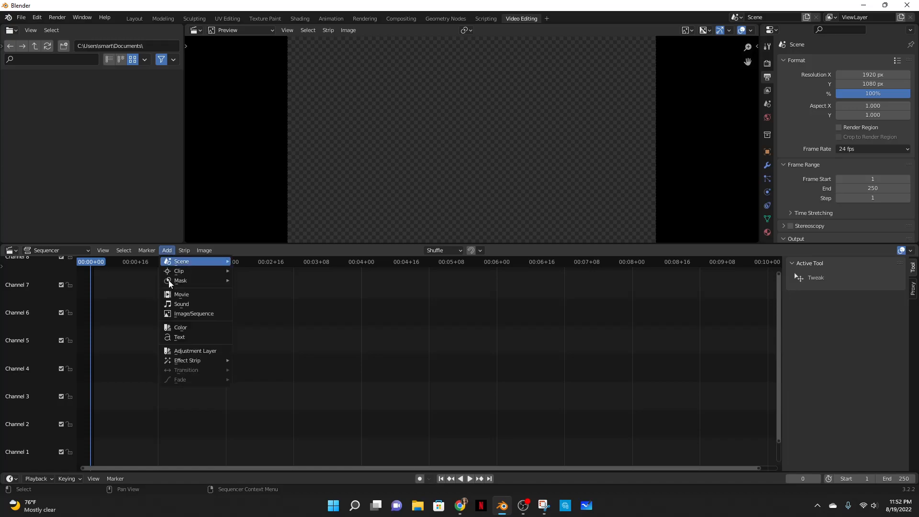
click(181, 305)
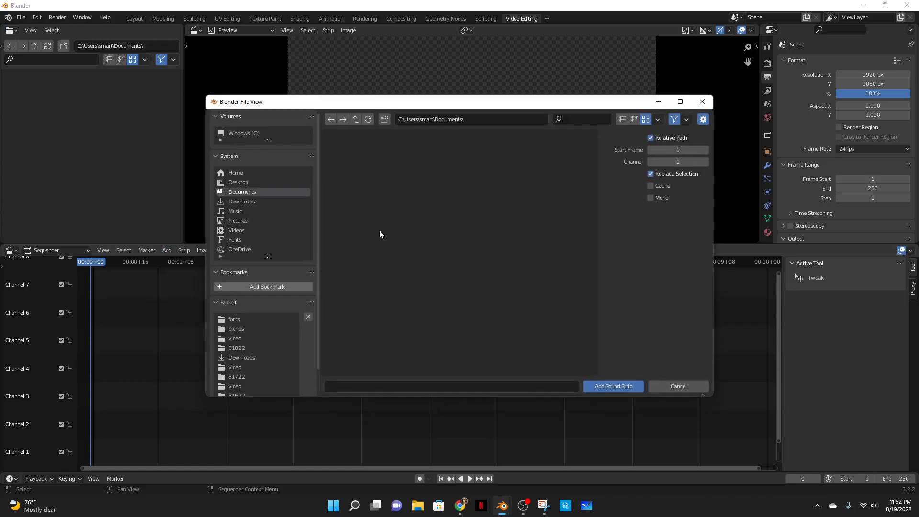
click(254, 201)
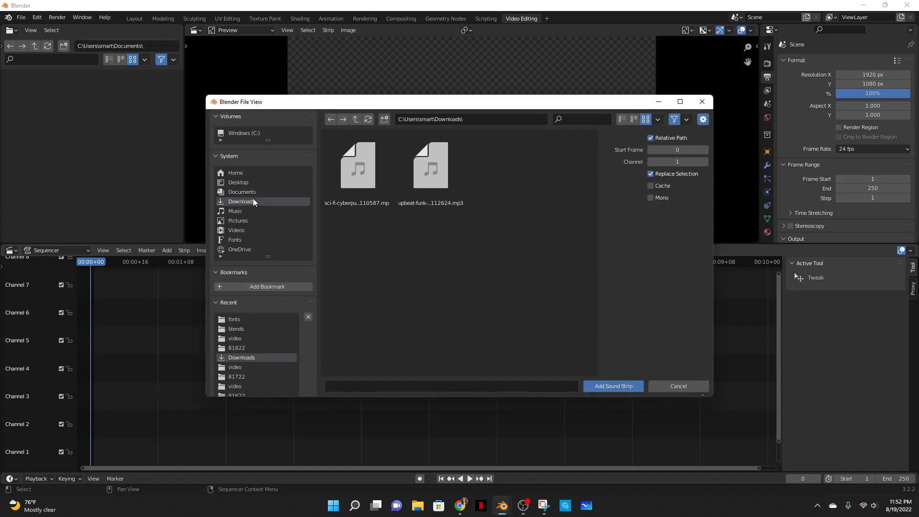
click(414, 173)
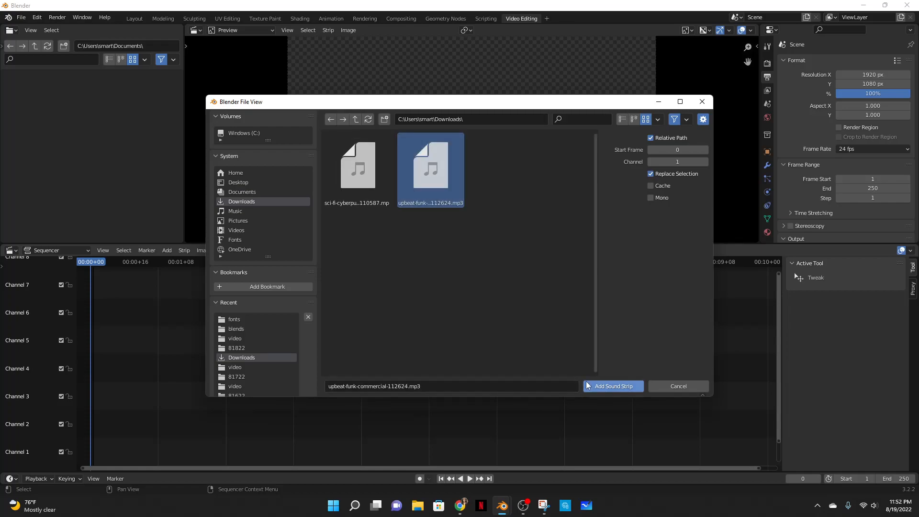
click(614, 385)
- Play back the sound strip briefly to listen to it
key(Right)
key(Right)
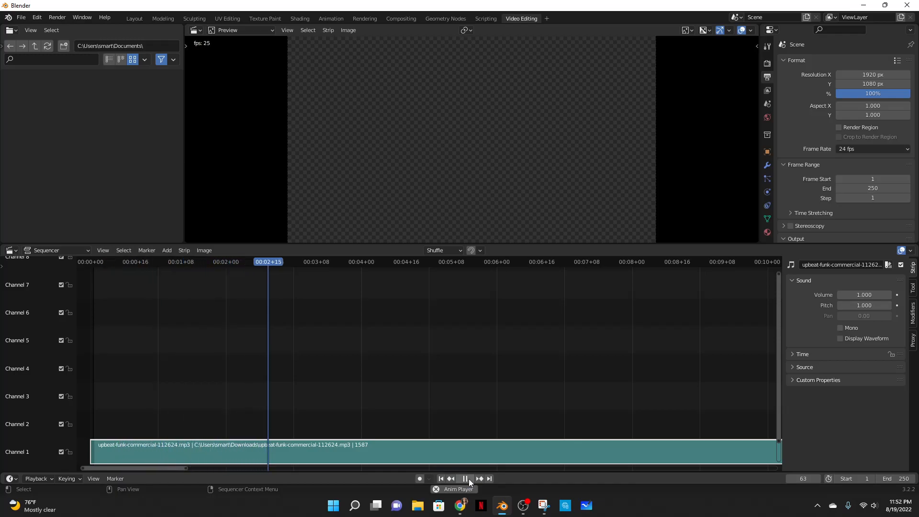
click(469, 478)
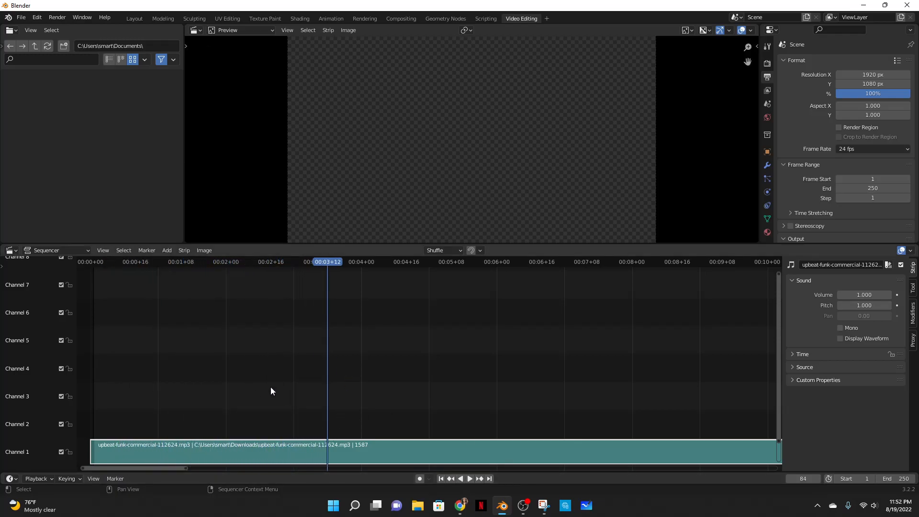
- Set the scene's end frame to 1586 to match the sound strip
drag(168, 467, 775, 467)
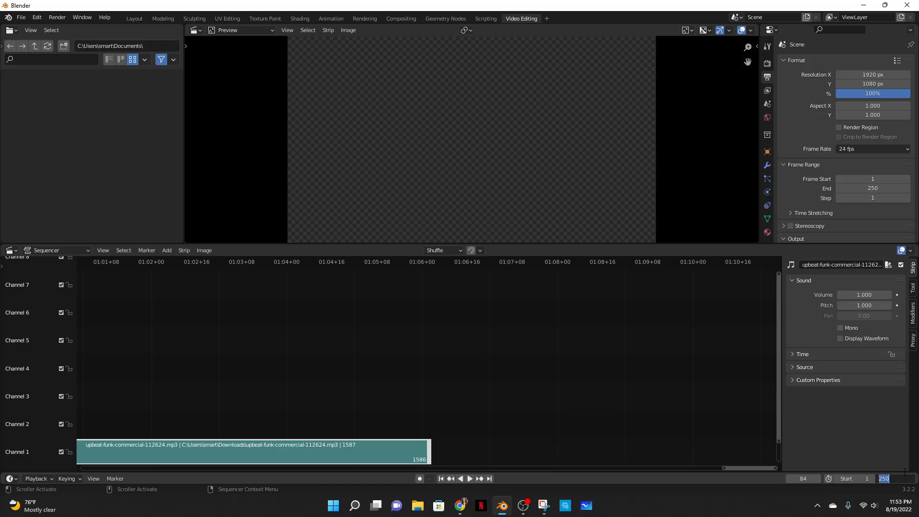
text(6)
key(Return)
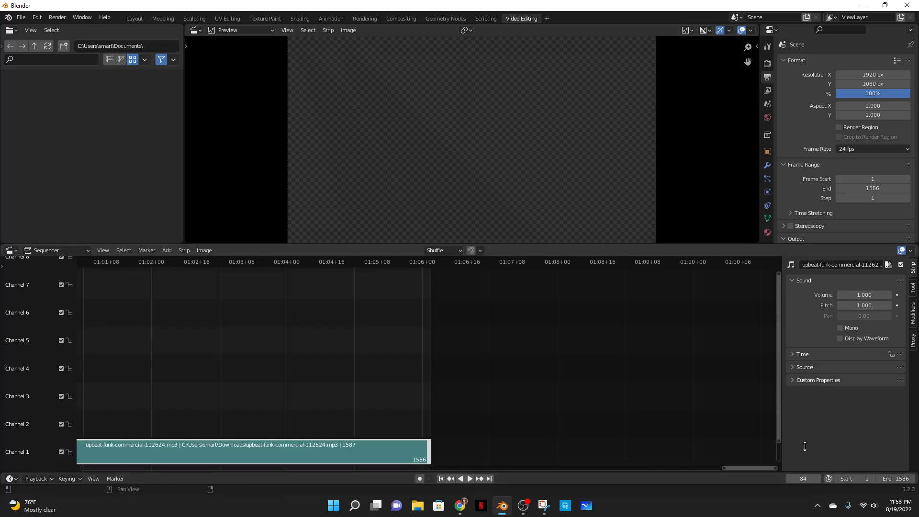
- Jump to frame 1550 and play the end of the soundtrack
click(811, 477)
text(1550)
key(Return)
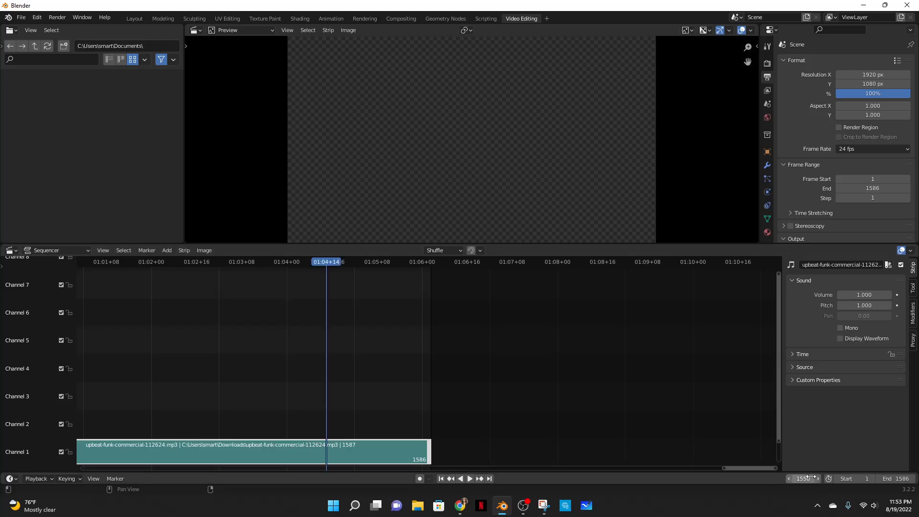
click(470, 480)
click(470, 479)
drag(369, 262, 905, 452)
drag(757, 467, 679, 469)
key(space)
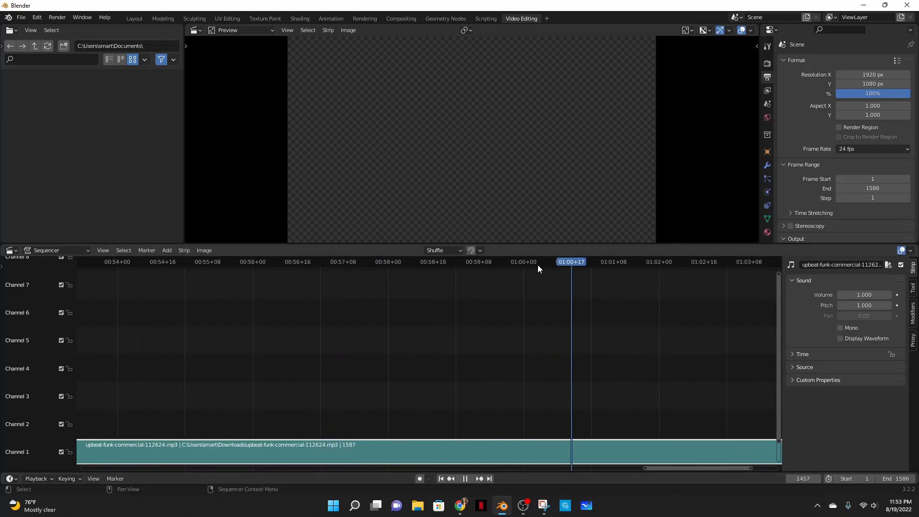
- Scrub and replay the final minute of the soundtrack to listen to its ending
drag(558, 262, 307, 283)
click(470, 479)
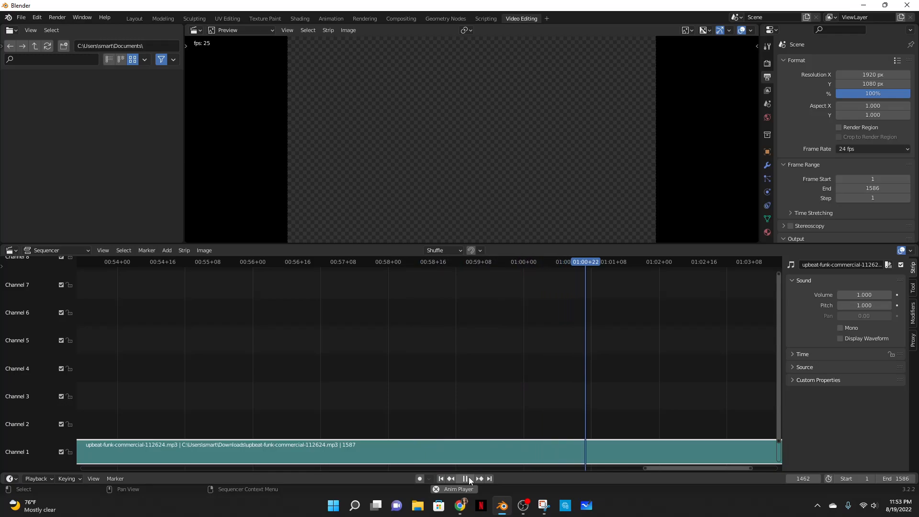
click(469, 478)
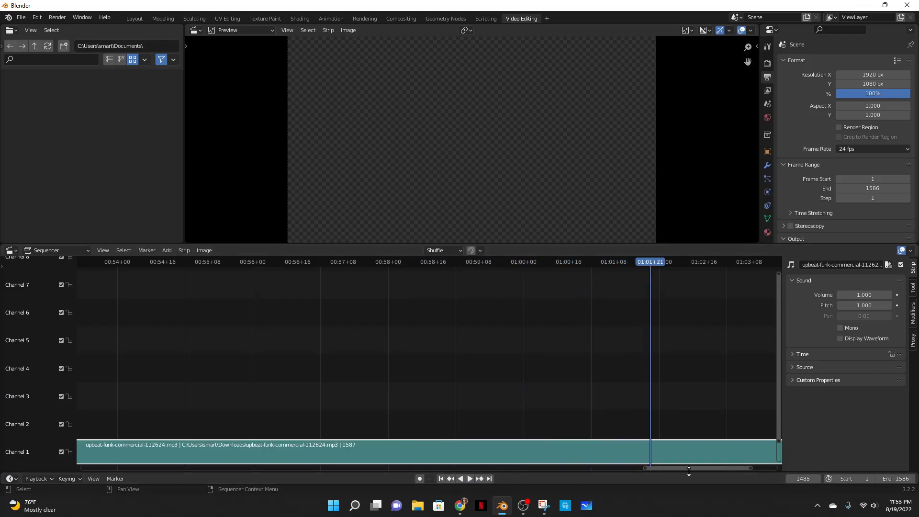
drag(681, 467, 716, 464)
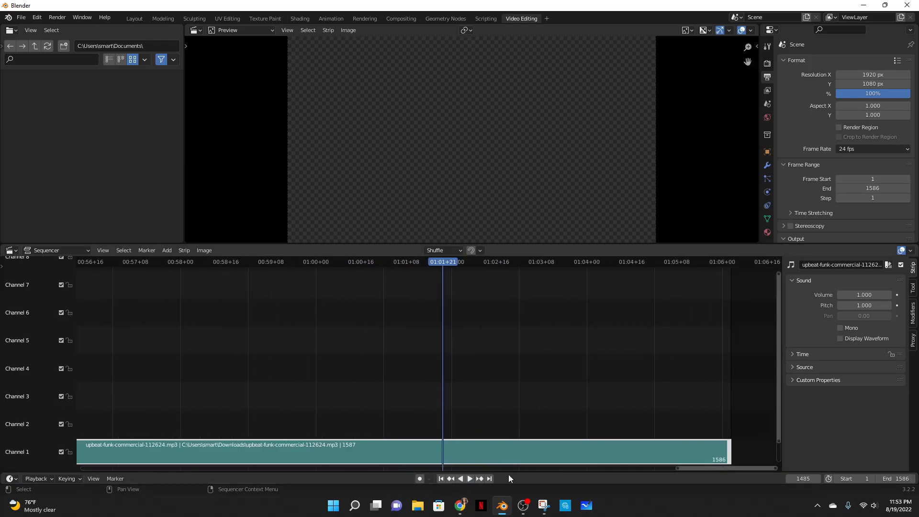
click(470, 478)
click(468, 478)
drag(538, 269, 237, 307)
click(469, 478)
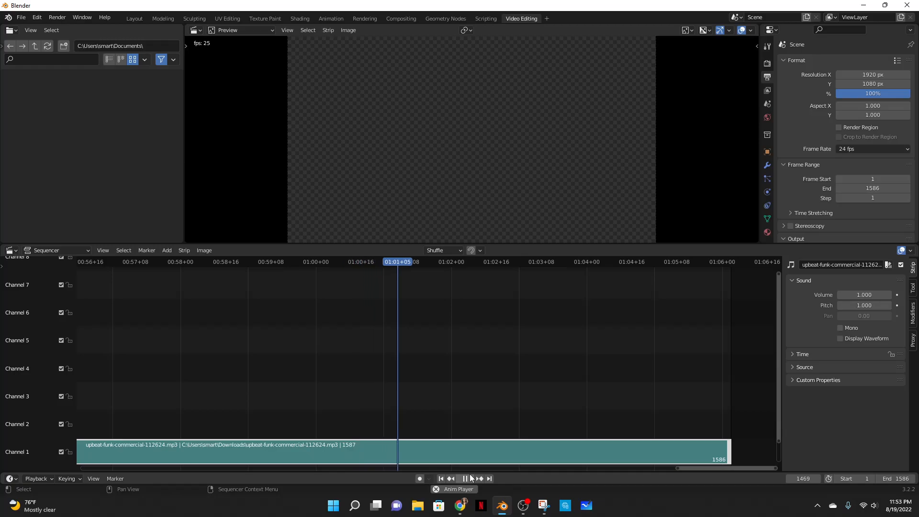
click(469, 478)
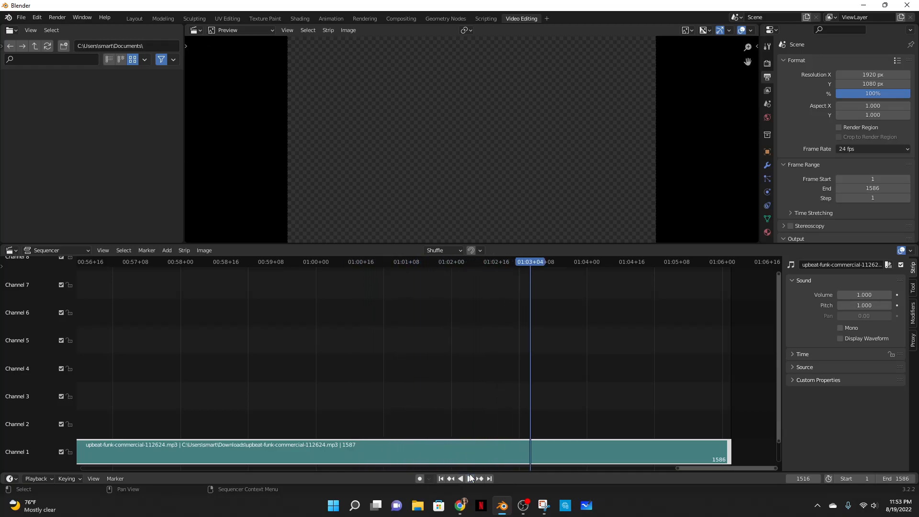
drag(544, 261, 366, 282)
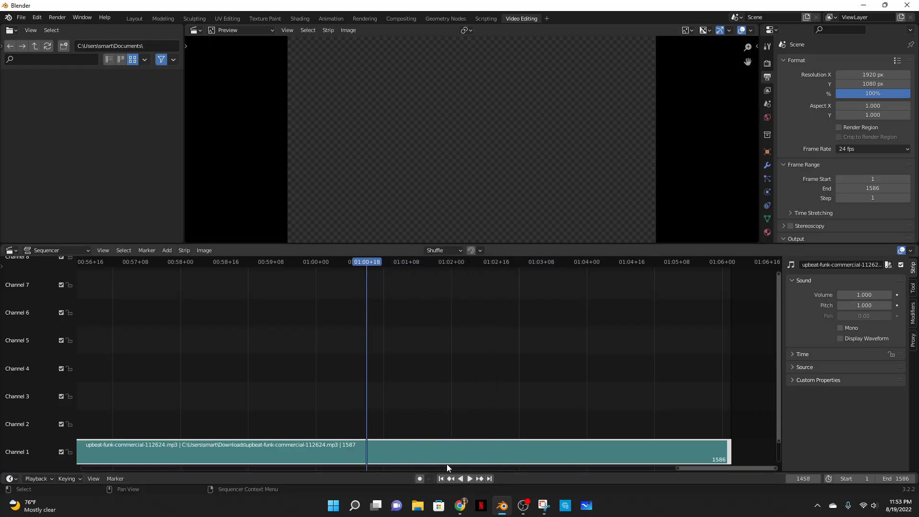
click(470, 478)
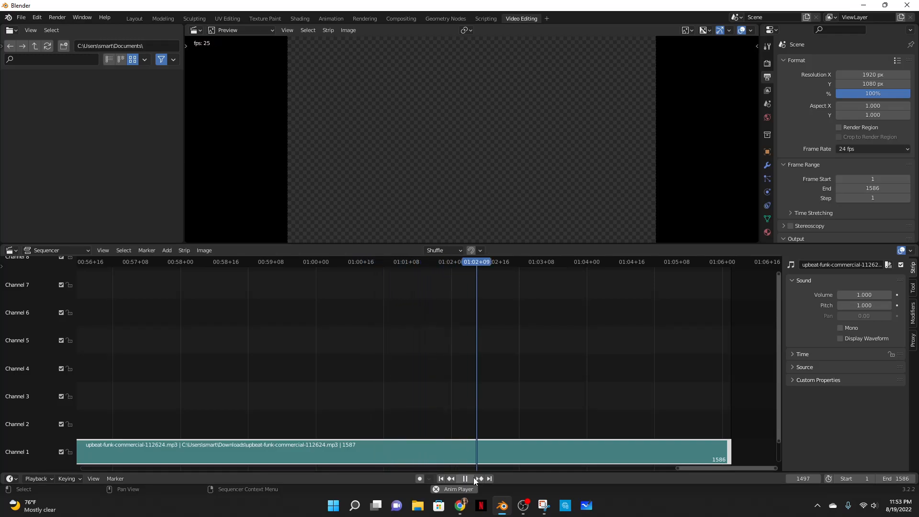
click(473, 478)
drag(526, 261, 344, 278)
click(469, 479)
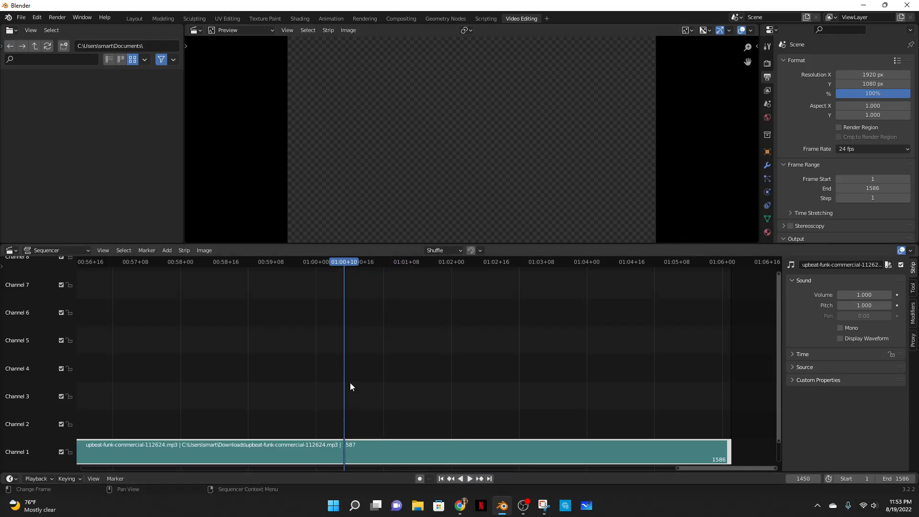
- Split the sound strip at the playhead and delete the part before the cut
right_click(346, 439)
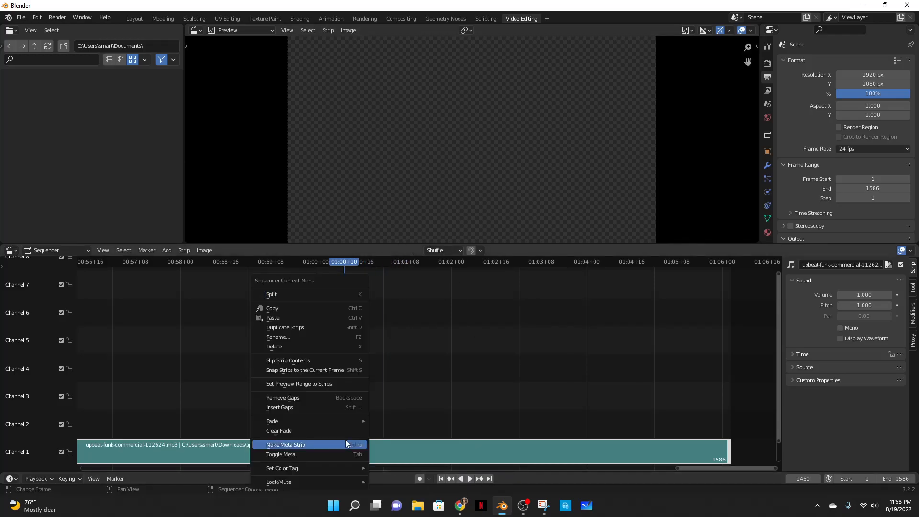
click(315, 293)
click(302, 449)
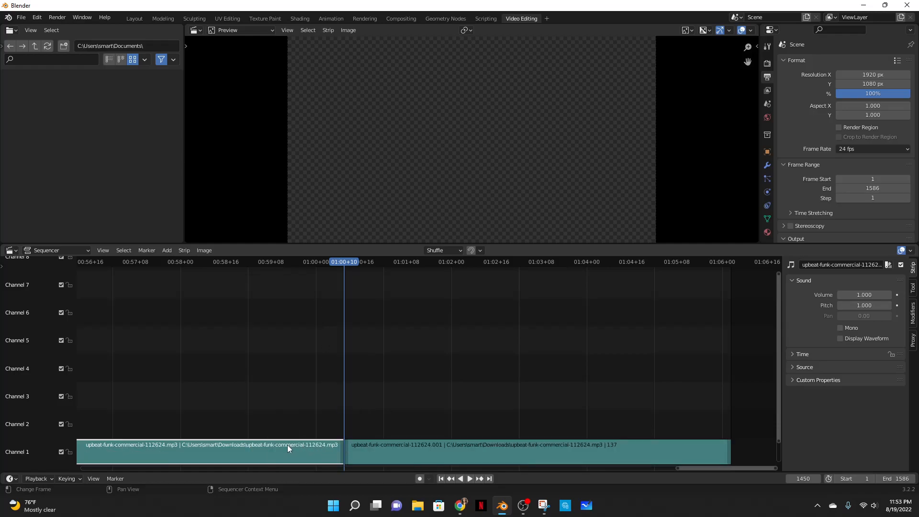
key(Delete)
- Remove the gap in front of the remaining sound strip
drag(385, 449, 119, 449)
right_click(346, 437)
right_click(406, 444)
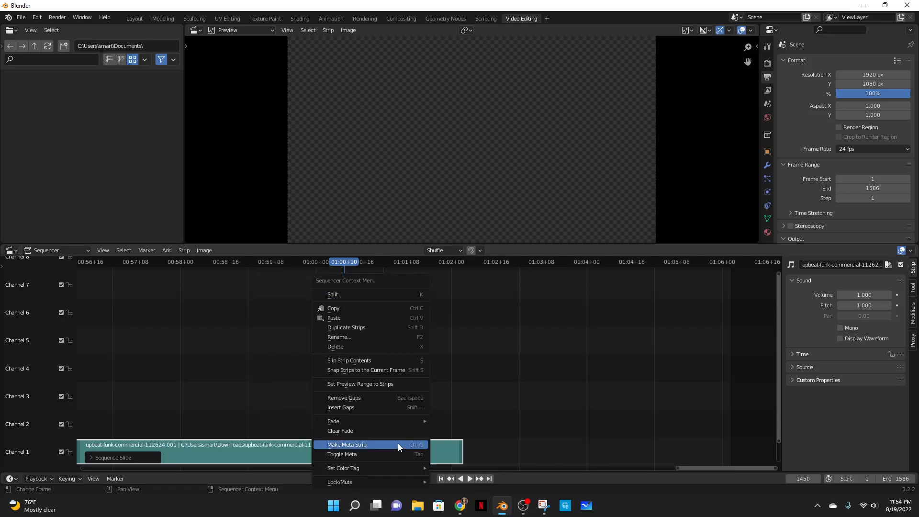
click(376, 401)
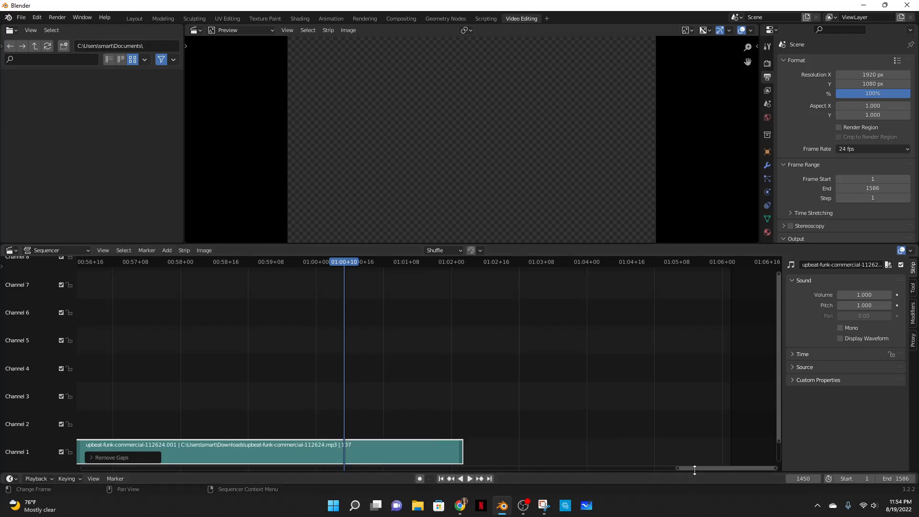
- Set the current frame to 0
drag(694, 469, 635, 468)
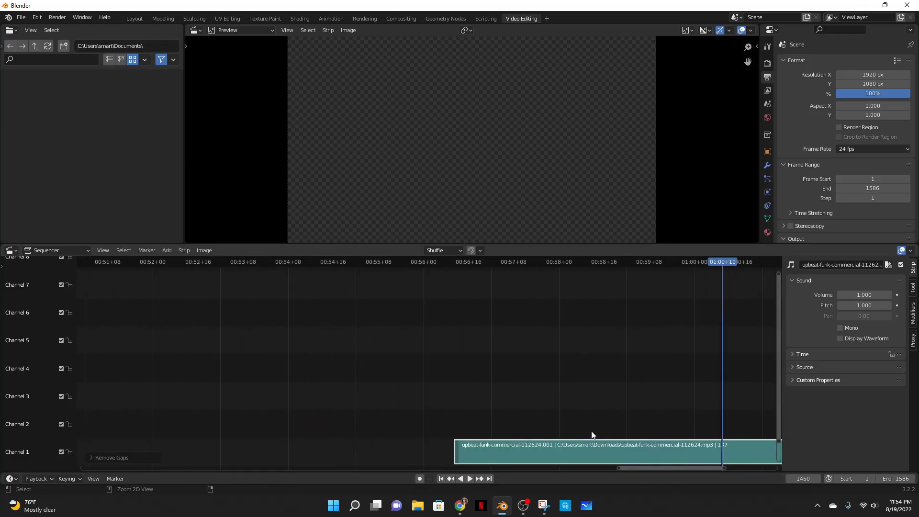
right_click(593, 443)
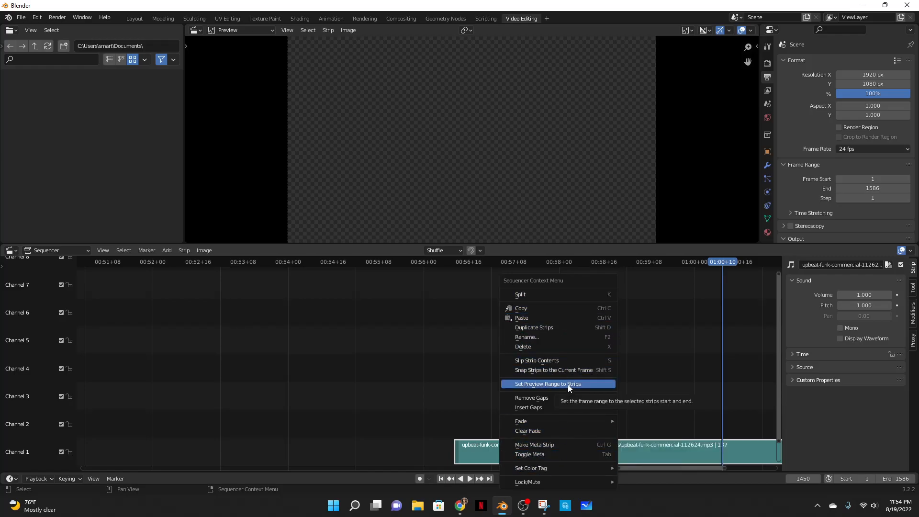
click(469, 451)
drag(468, 455, 455, 448)
double_click(816, 479)
text(0)
key(Return)
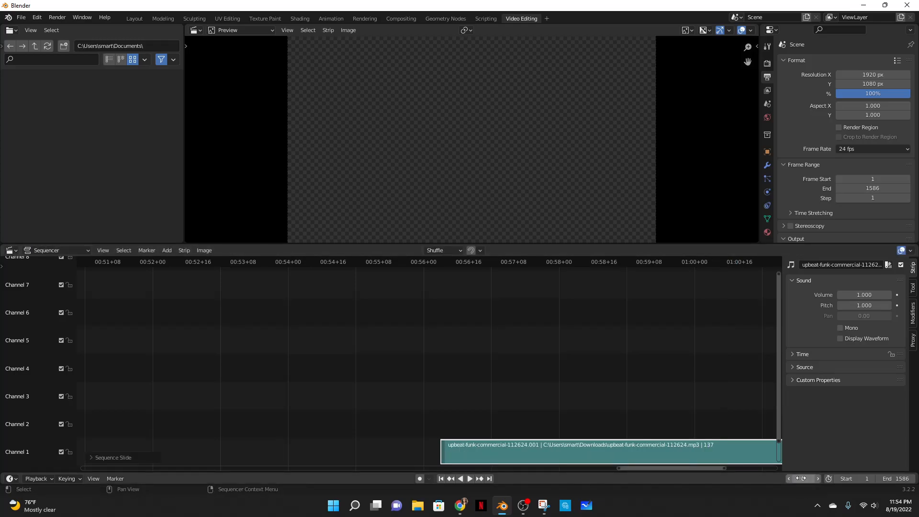
- Slide the trimmed sound strip back so it starts at frame 0 of the timeline
drag(656, 469, 648, 469)
drag(601, 451, 60, 433)
drag(497, 469, 172, 444)
drag(431, 470, 348, 471)
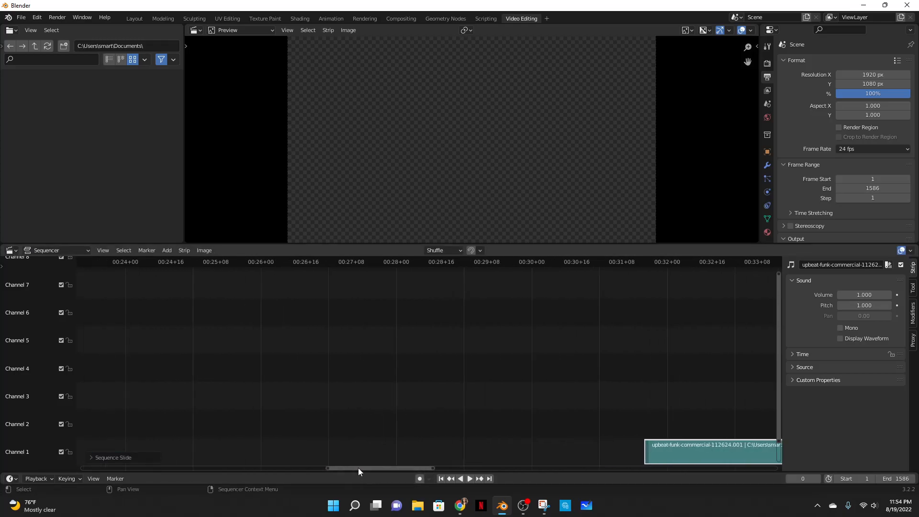
drag(692, 448, 135, 449)
drag(378, 468, 295, 467)
drag(716, 458, 200, 473)
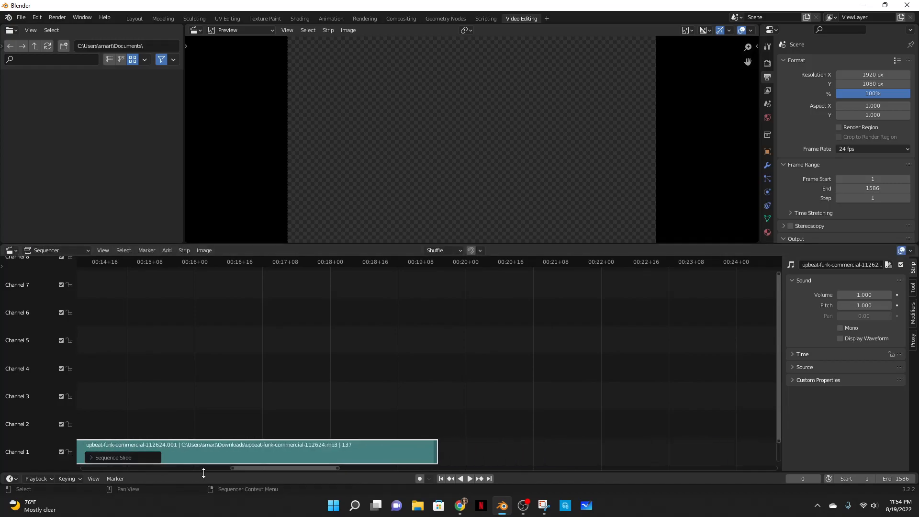
drag(259, 471, 134, 470)
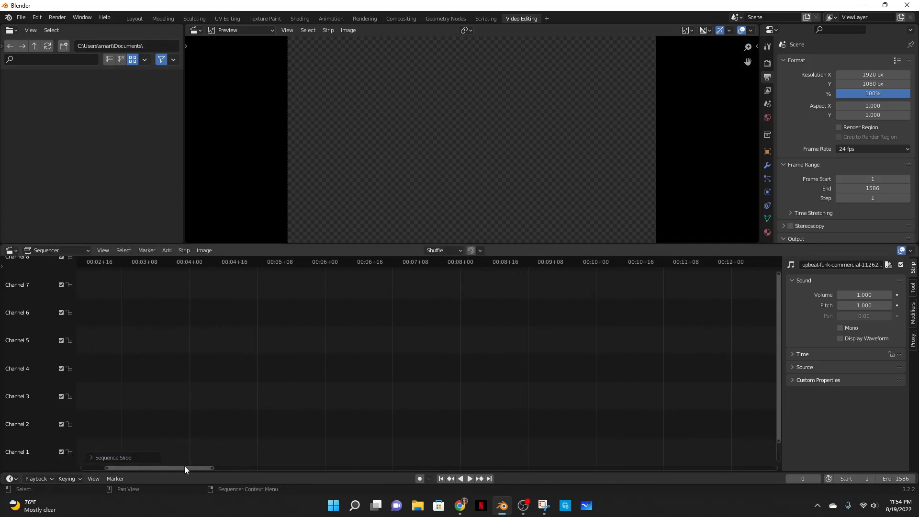
drag(198, 471, 241, 471)
drag(611, 459, 117, 459)
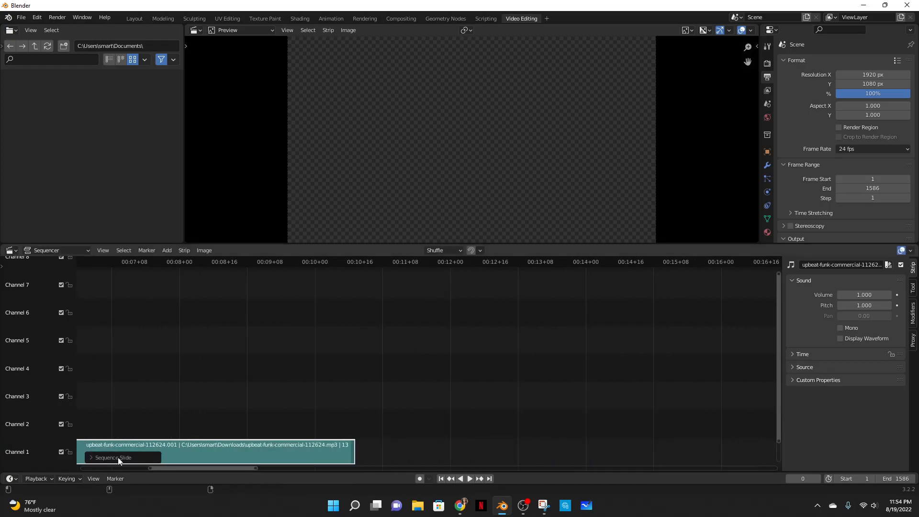
drag(181, 473, 113, 472)
drag(636, 454, 301, 460)
- Play the animation with its new soundtrack from the start, scrubbing and replaying in the Layout timeline
click(470, 478)
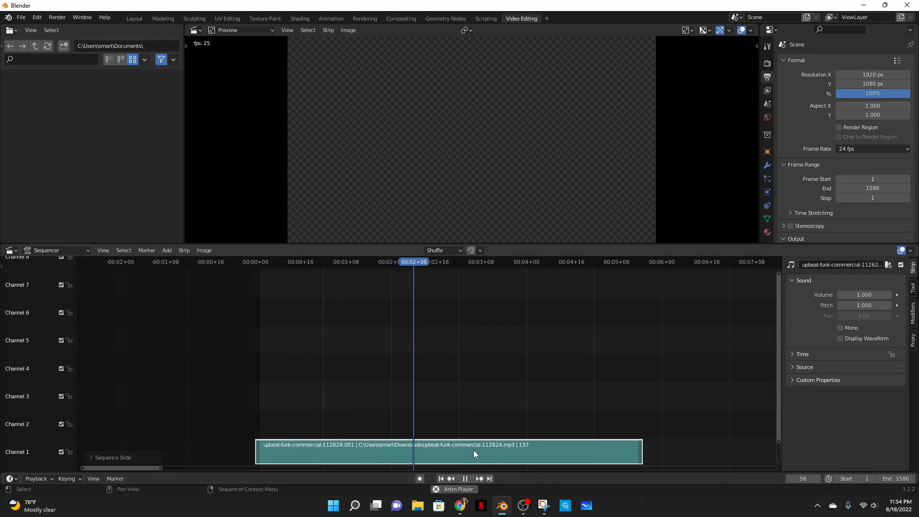
click(465, 478)
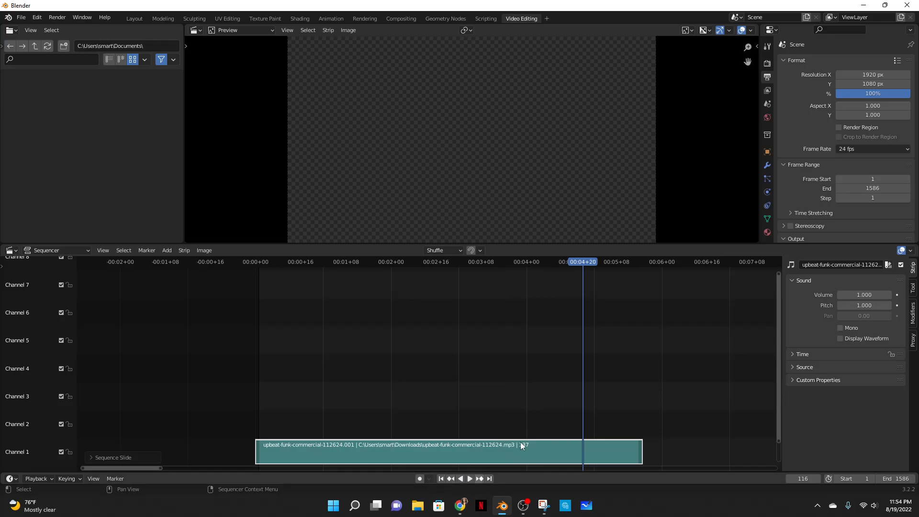
click(134, 17)
scroll(389, 280, up, 1)
click(386, 389)
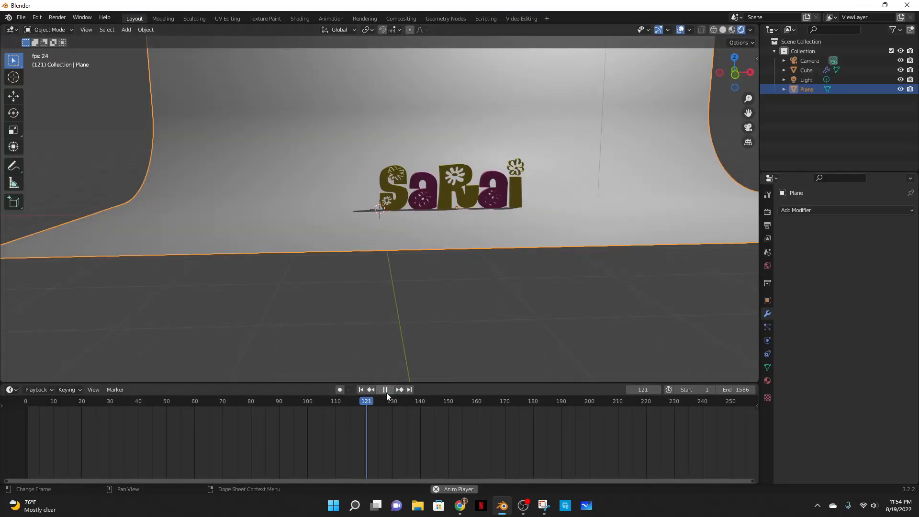
click(386, 390)
drag(414, 400, 67, 400)
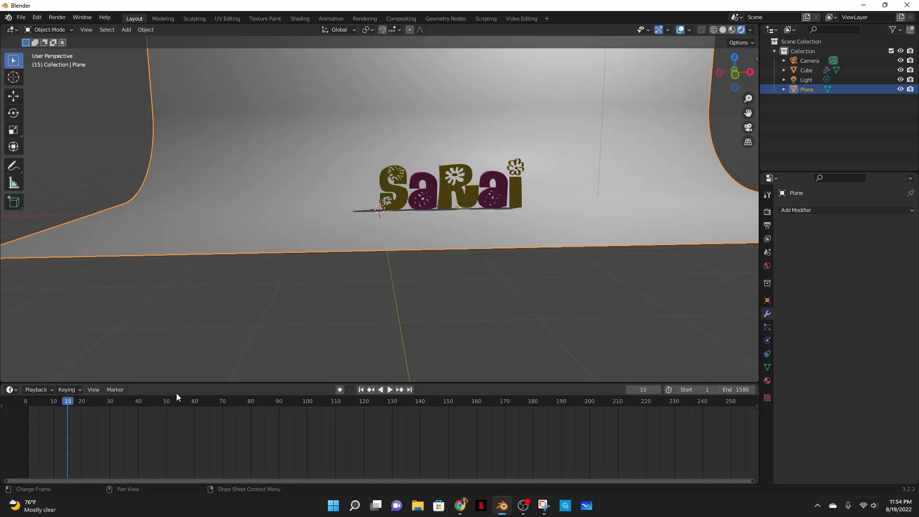
click(390, 389)
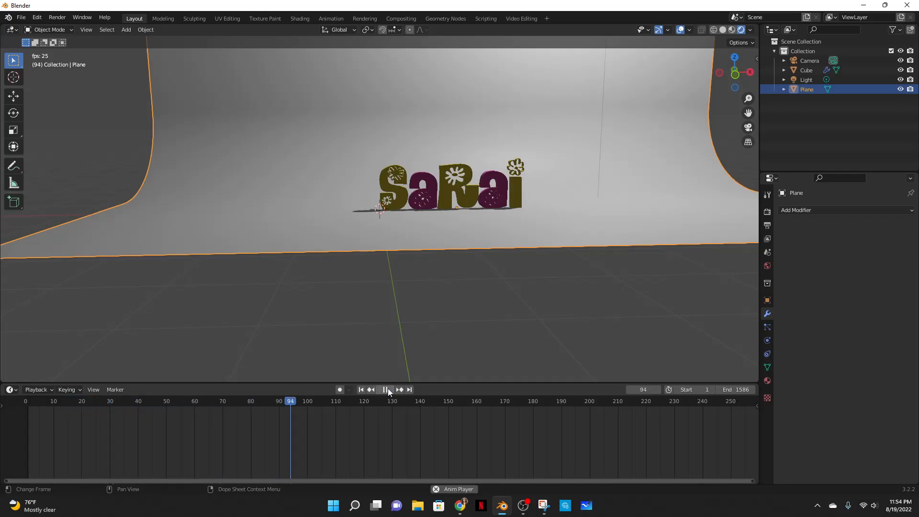
click(387, 389)
click(390, 390)
click(391, 389)
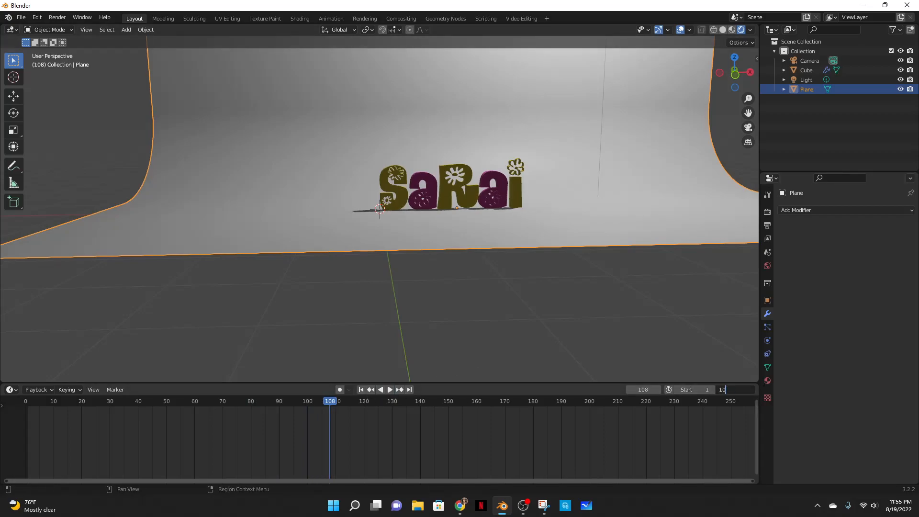
- Select the text object in the Geometry Nodes workspace and move the Group Output node to make room
key(Return)
middle_drag(498, 209, 601, 172)
click(446, 19)
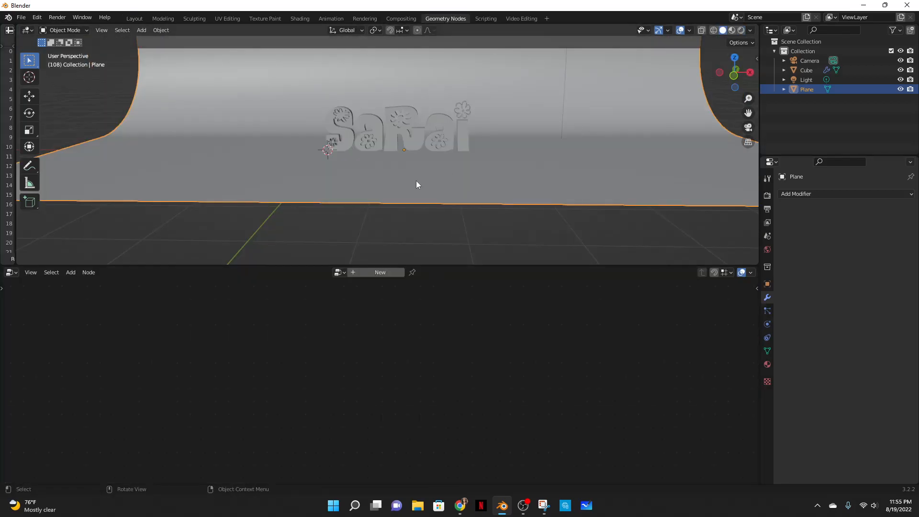
click(407, 116)
scroll(470, 306, down, 3)
middle_drag(488, 368, 484, 351)
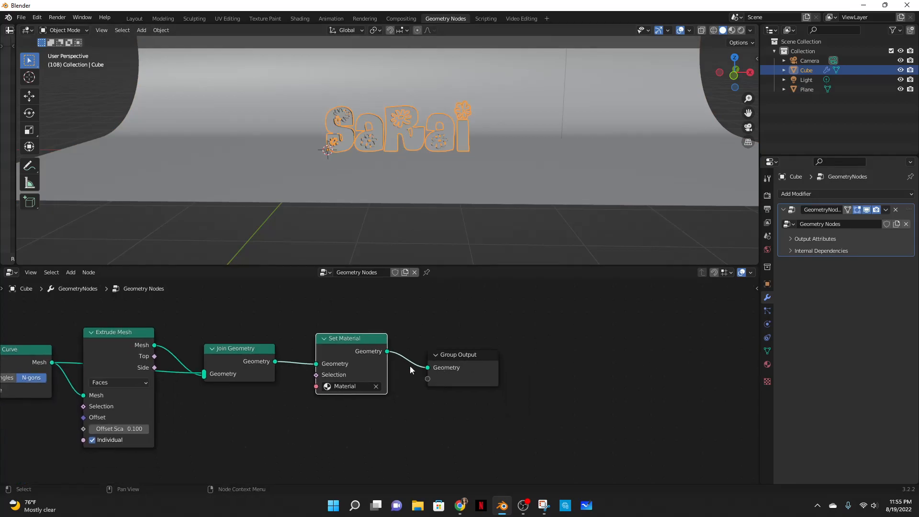
middle_drag(418, 366, 432, 362)
drag(462, 354, 549, 350)
click(491, 379)
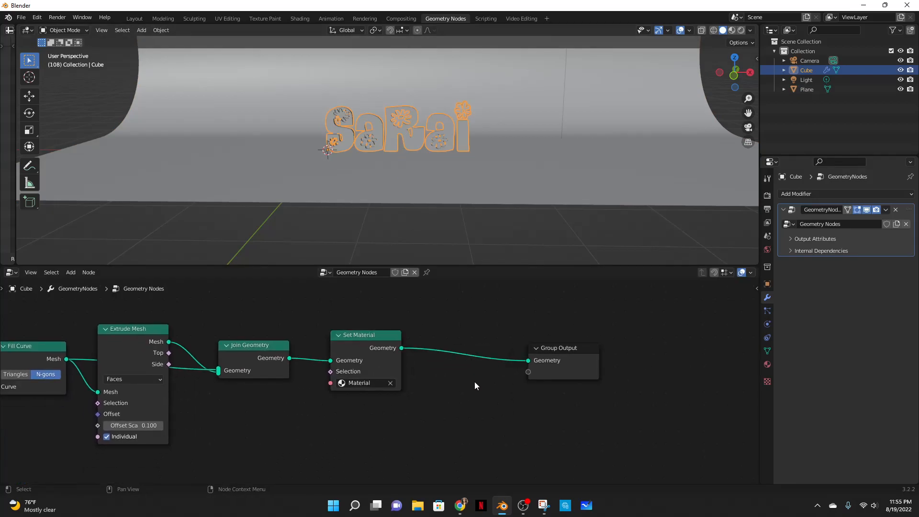
- Insert a Translate Instances node between Set Material and Group Output
key(shift+a)
click(439, 288)
text(trans)
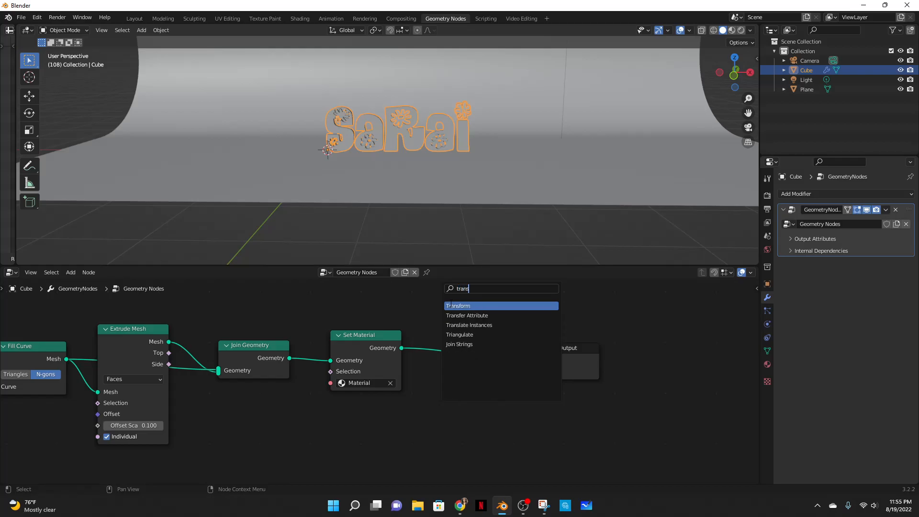
key(Down)
key(Down)
key(Return)
click(451, 302)
- Try offsetting the Translate Instances translation to X -0.7 m and Y -0.2 m, then undo both changes
drag(475, 350, 454, 350)
drag(474, 360, 465, 359)
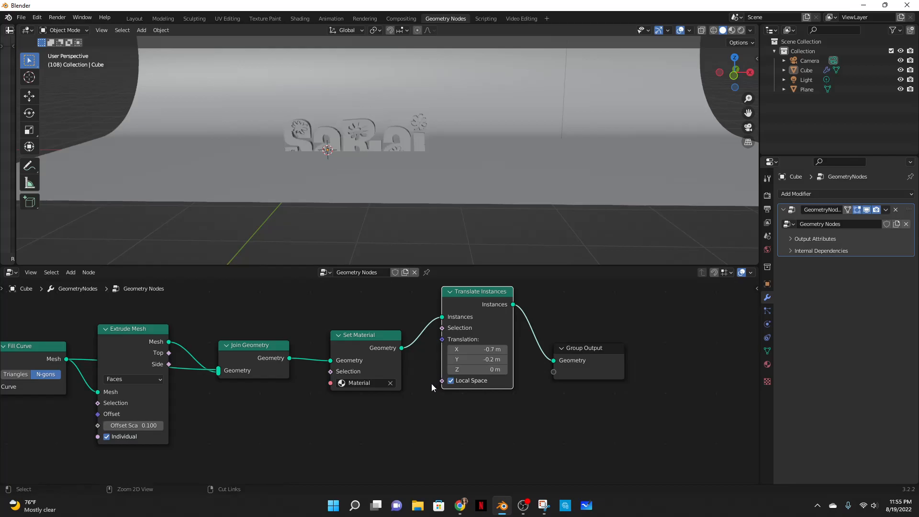
key(ctrl+z)
key(ctrl+z)
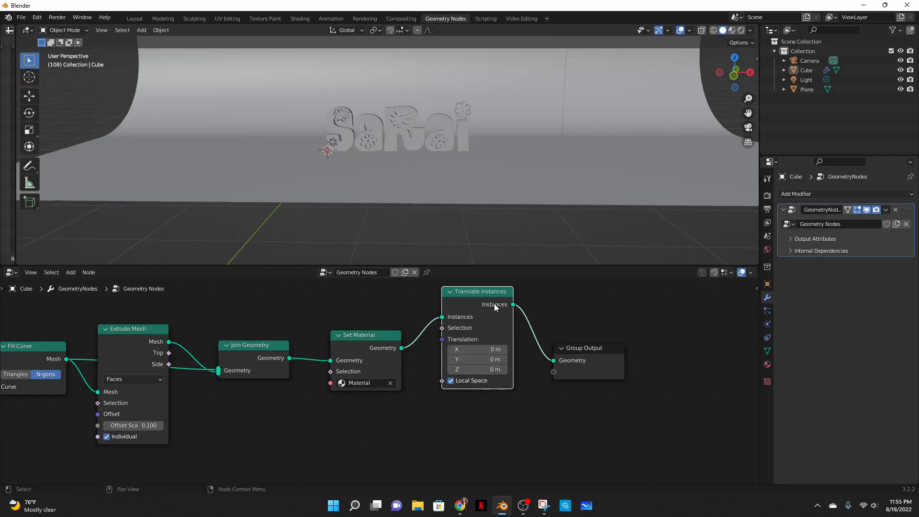
- Add a Single Arrow empty to the scene at the origin
drag(493, 304, 506, 335)
middle_drag(527, 160, 512, 193)
click(519, 174)
key(shift+a)
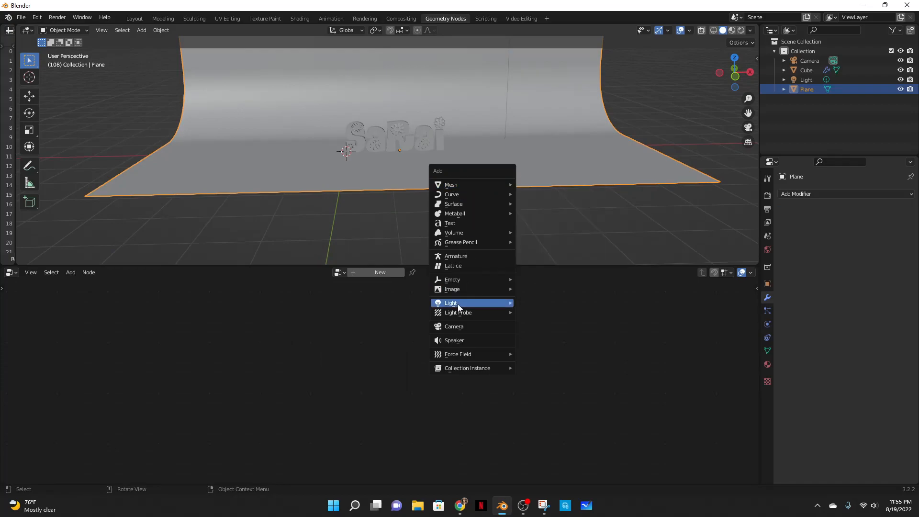
mouse_move(457, 281)
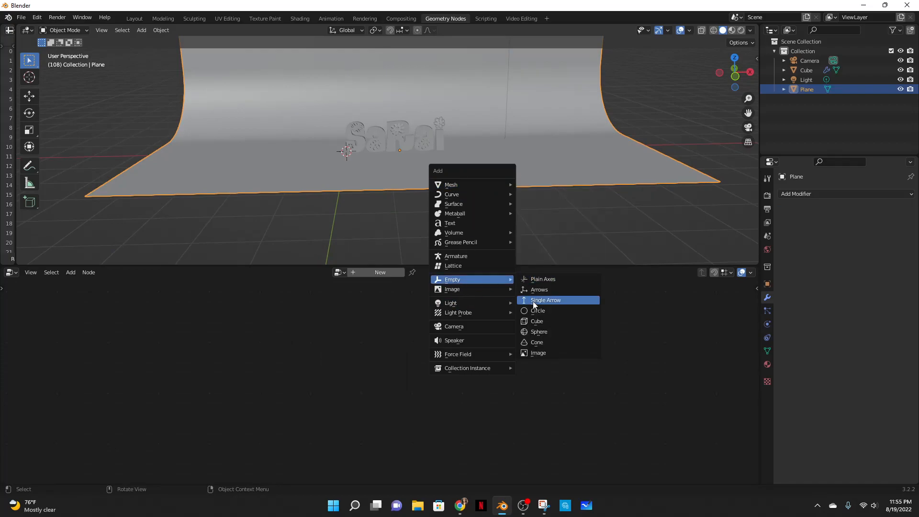
click(533, 302)
middle_drag(369, 159, 514, 157)
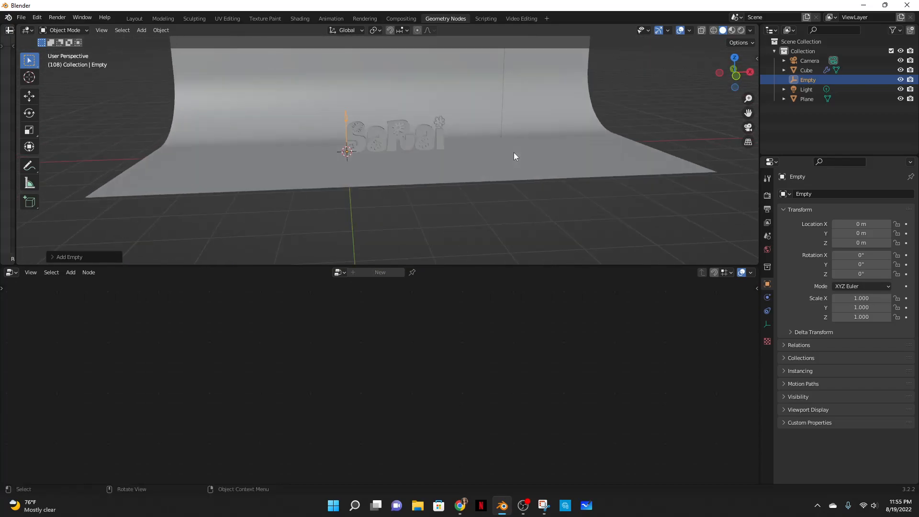
- Add a Vector Math node to the text's node tree and set its operation to Distance
click(404, 140)
middle_drag(549, 408, 513, 395)
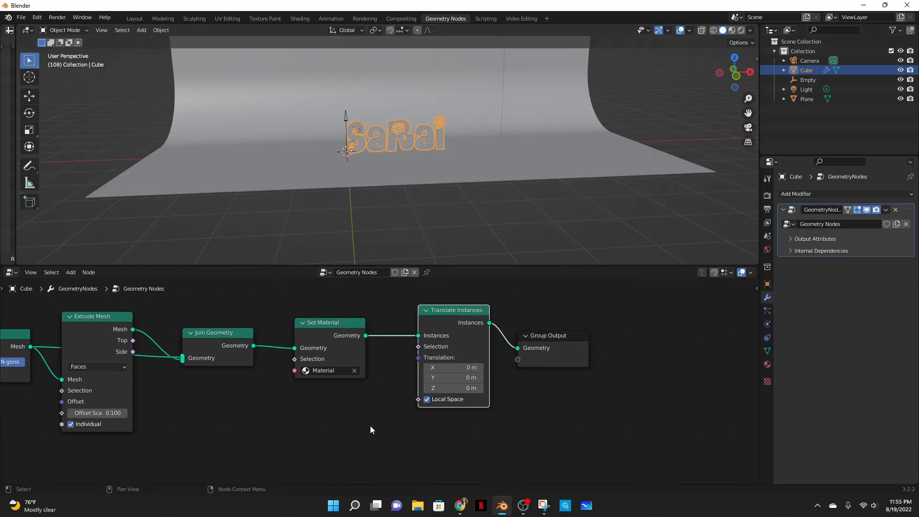
key(shift+a)
click(335, 291)
text(vector)
key(Down)
key(Return)
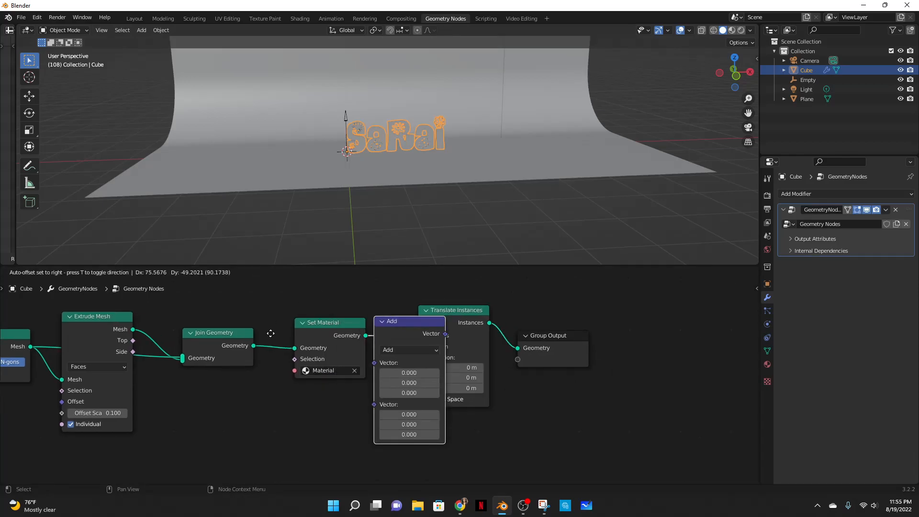
click(277, 397)
click(386, 447)
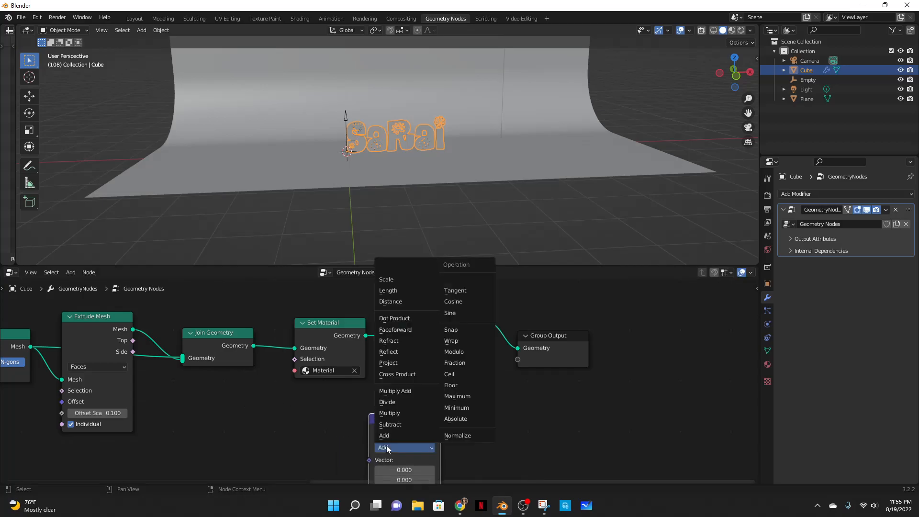
click(403, 300)
- Bring the Empty into the node tree as an Object Info node beside the Distance node
middle_drag(461, 447, 461, 363)
drag(400, 354, 402, 369)
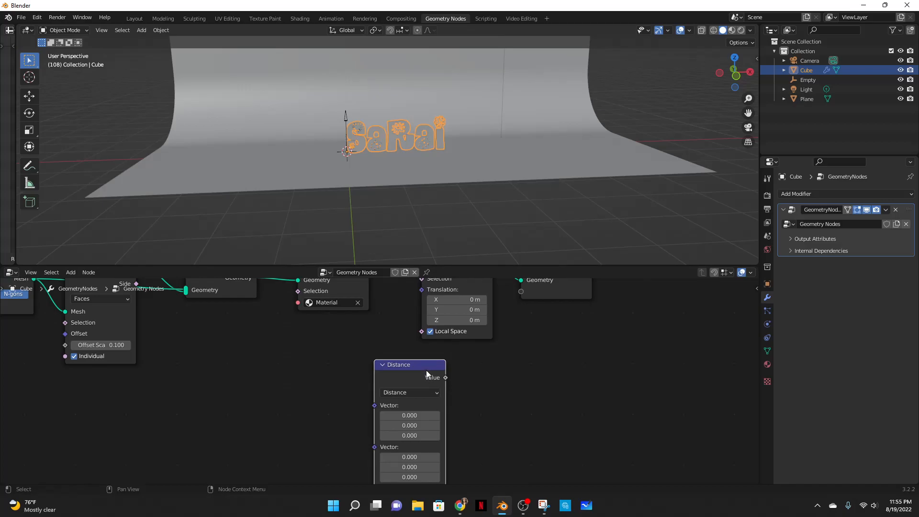
key(shift+a)
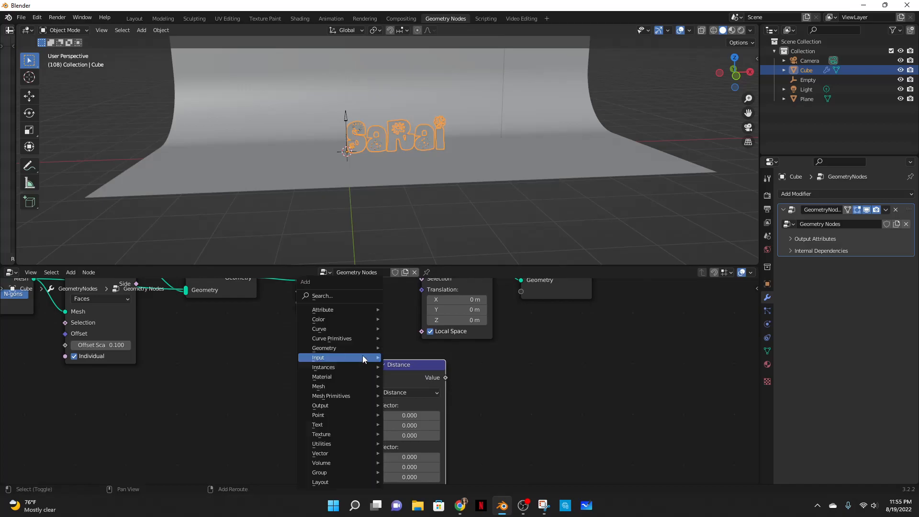
drag(802, 80, 294, 385)
drag(301, 342, 292, 364)
drag(397, 377, 440, 363)
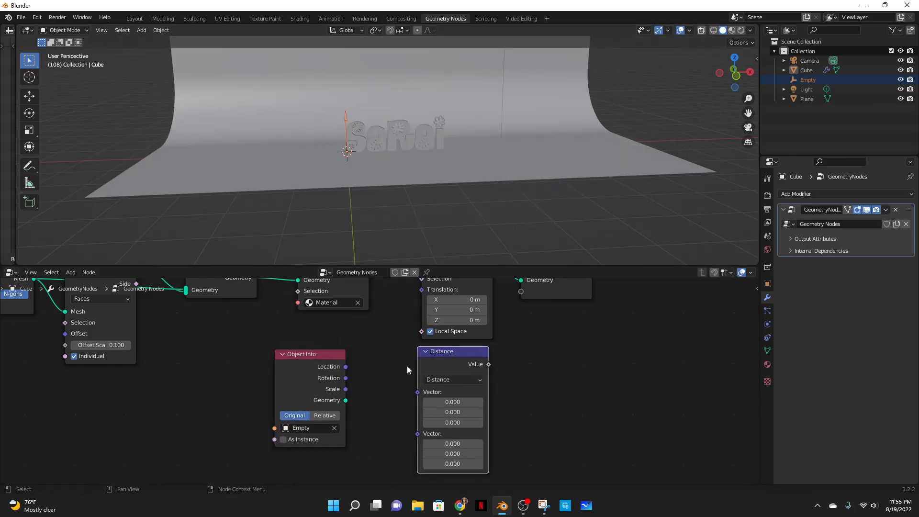
- Add a Position input node above the Object Info node
key(shift+a)
click(335, 295)
text(oo)
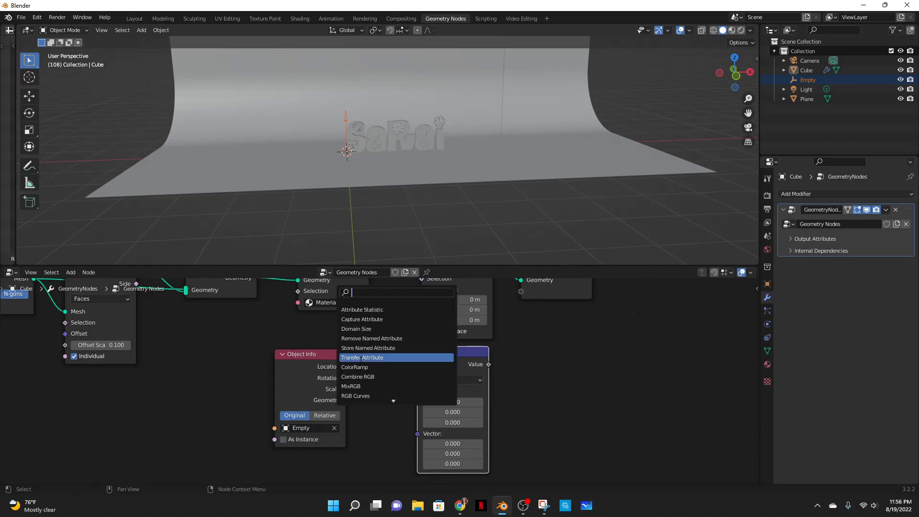
key(BackSpace)
key(BackSpace)
text(posi)
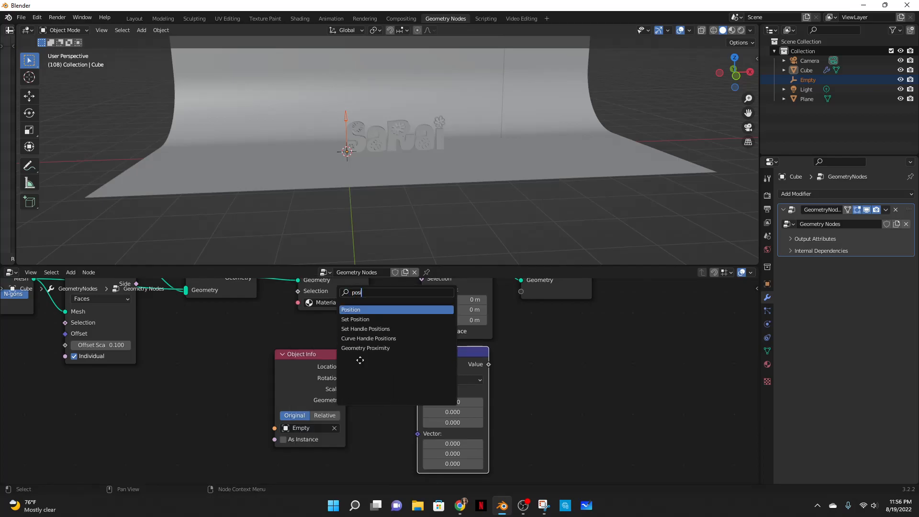
key(Return)
click(331, 397)
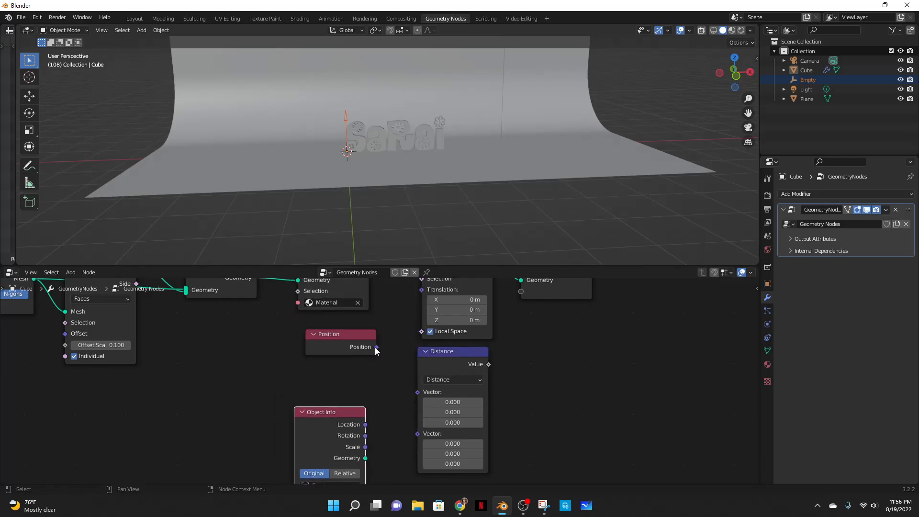
- Connect Position and the Empty's Location to the Distance node and feed its Value into the Translate Instances translation
drag(376, 346, 417, 392)
drag(346, 418, 419, 401)
drag(336, 371, 325, 383)
drag(445, 352, 421, 323)
middle_drag(507, 211, 522, 192)
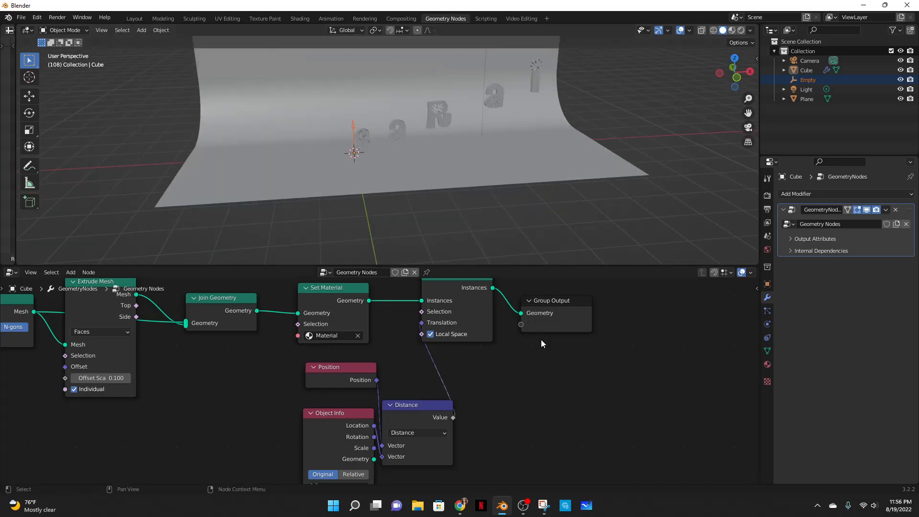
- Rearrange the distance nodes and inspect how the letters are offset in the viewport
middle_drag(540, 345, 550, 396)
drag(568, 371, 647, 349)
drag(492, 329, 510, 390)
scroll(490, 365, up, 2)
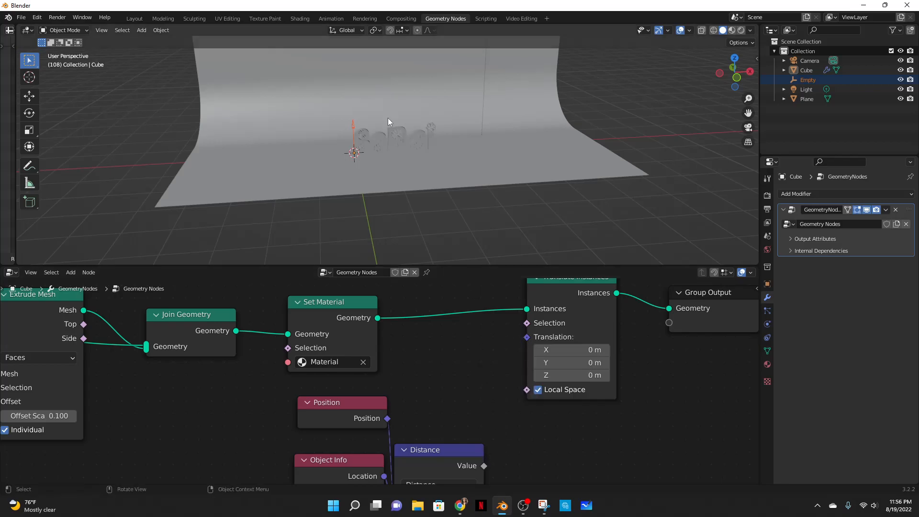
scroll(407, 153, up, 5)
middle_drag(318, 140, 315, 119)
click(313, 121)
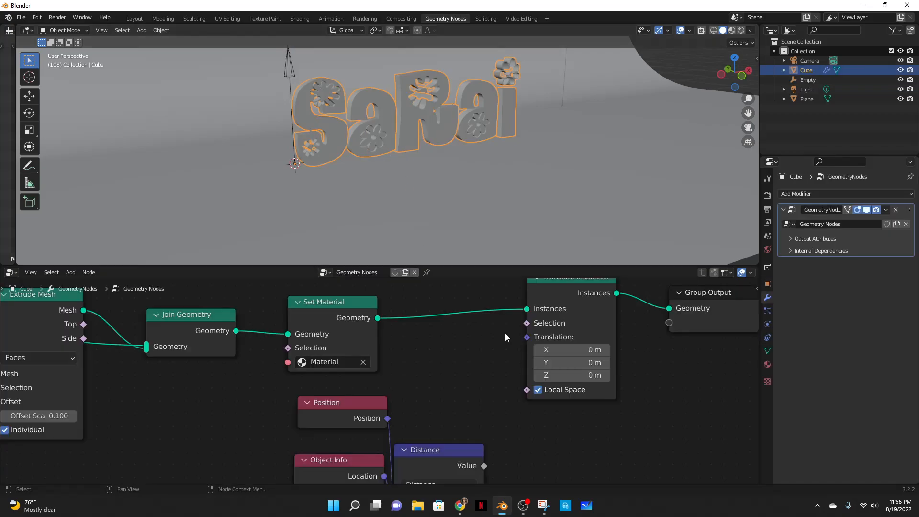
scroll(472, 396, down, 1)
drag(461, 442, 515, 341)
scroll(410, 152, down, 2)
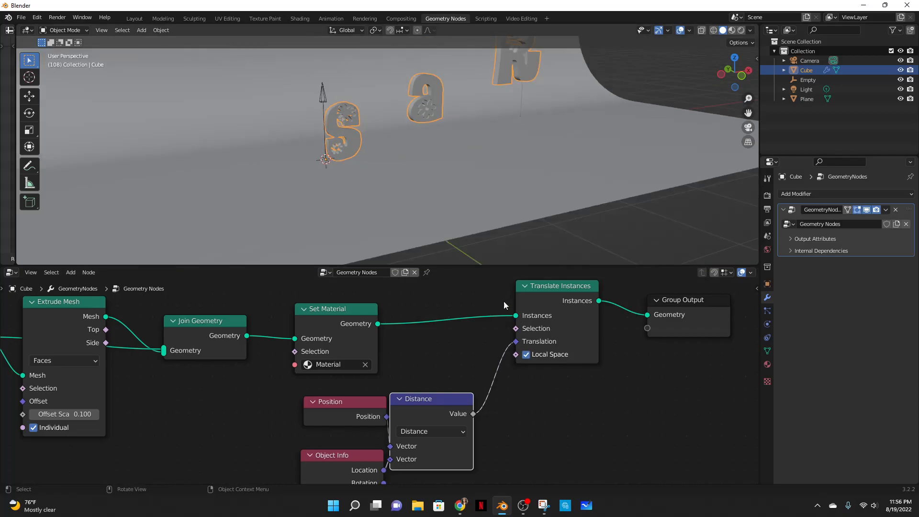
drag(457, 408, 475, 398)
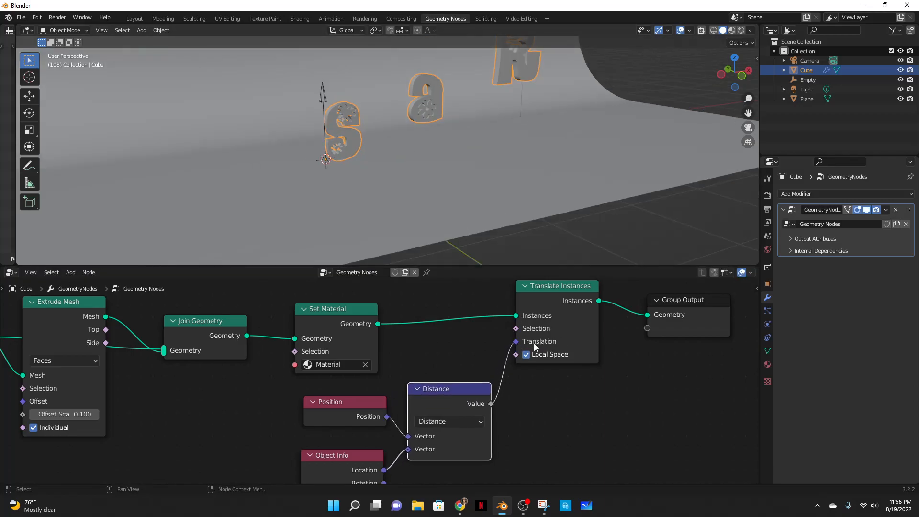
middle_drag(493, 229, 484, 185)
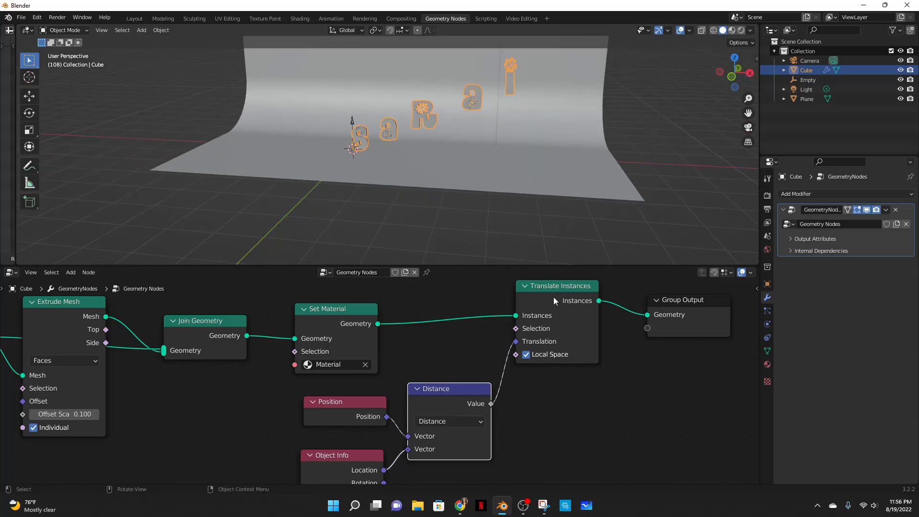
- Insert a Combine XYZ node before the translation and route the distance value into its Y input
key(shift+a)
click(478, 302)
text(combine)
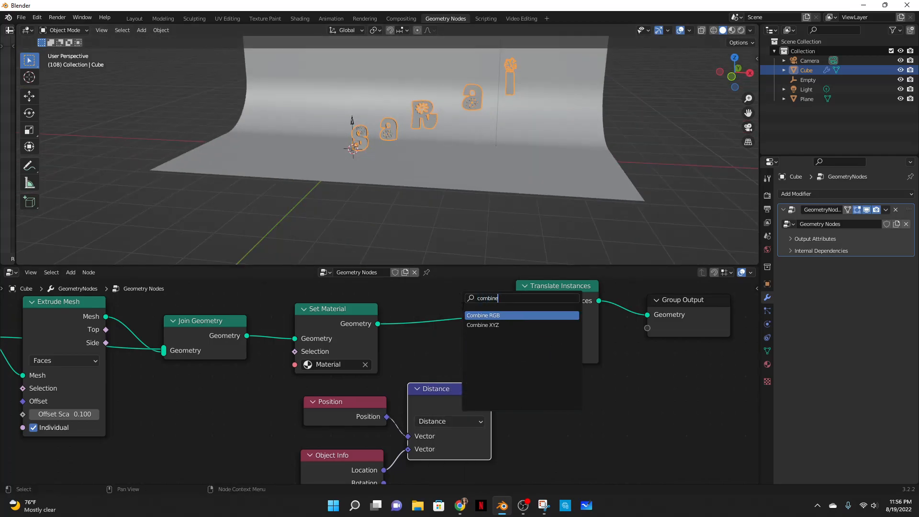
key(Down)
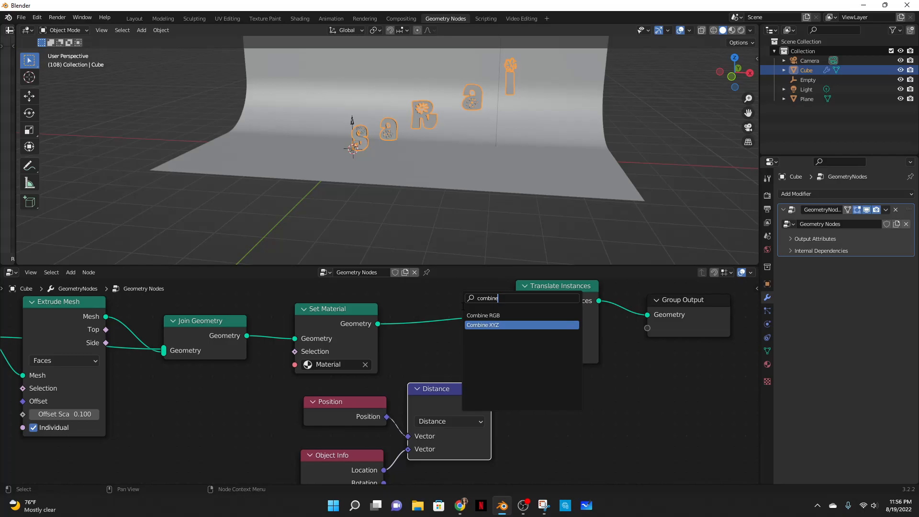
text(ne)
key(Return)
click(499, 396)
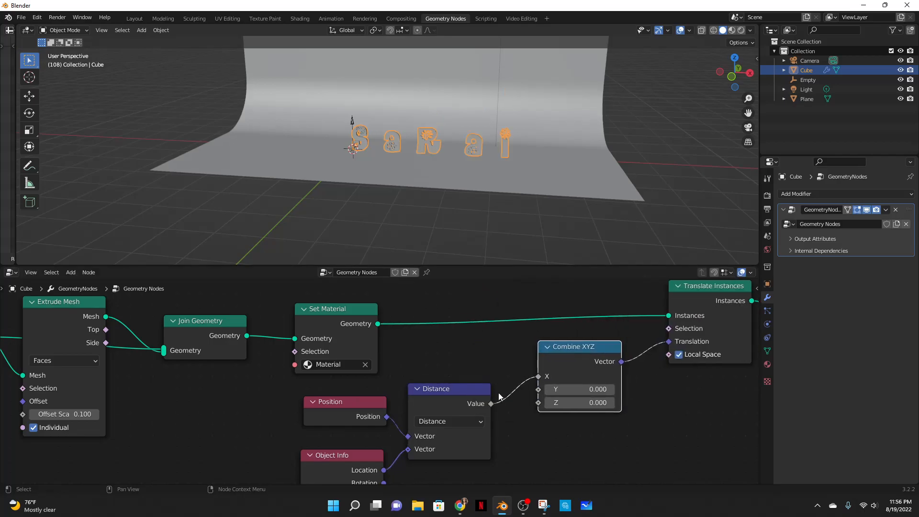
mouse_move(538, 379)
mouse_down()
mouse_move(535, 400)
mouse_move(538, 389)
mouse_up()
- Examine the letters' vertical offset in the viewport from a closer angle
middle_drag(446, 151, 413, 178)
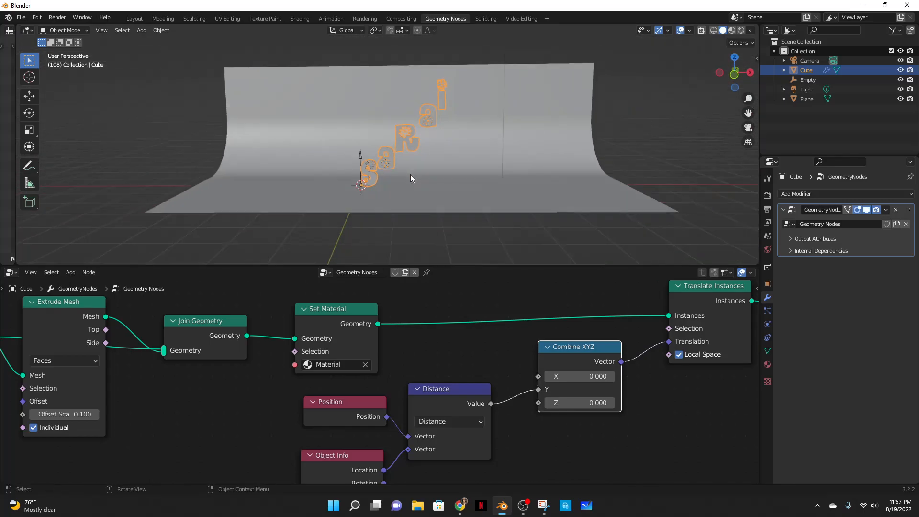
click(490, 169)
scroll(387, 160, up, 5)
click(333, 165)
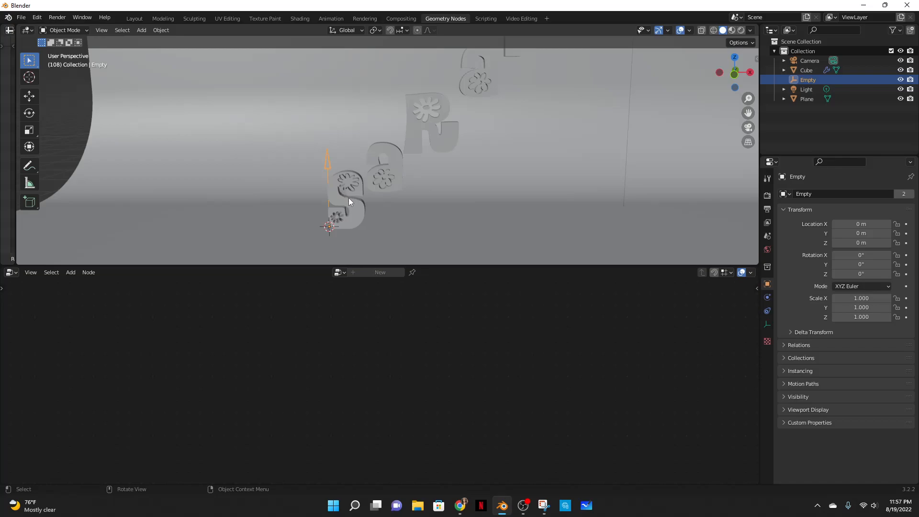
click(345, 184)
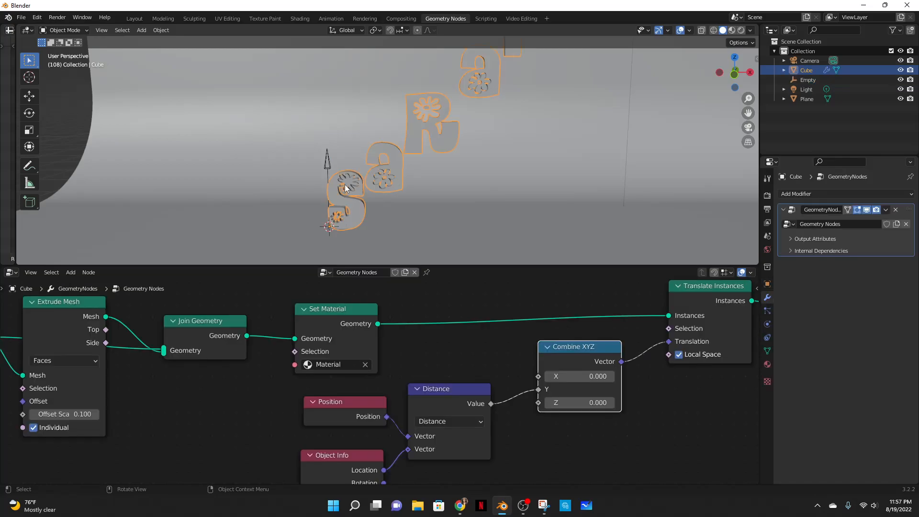
scroll(344, 192, down, 2)
click(422, 192)
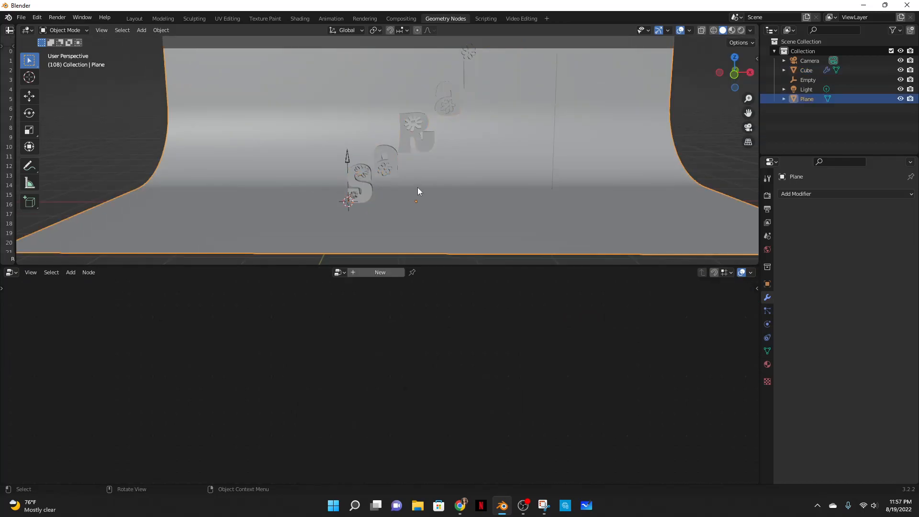
click(375, 176)
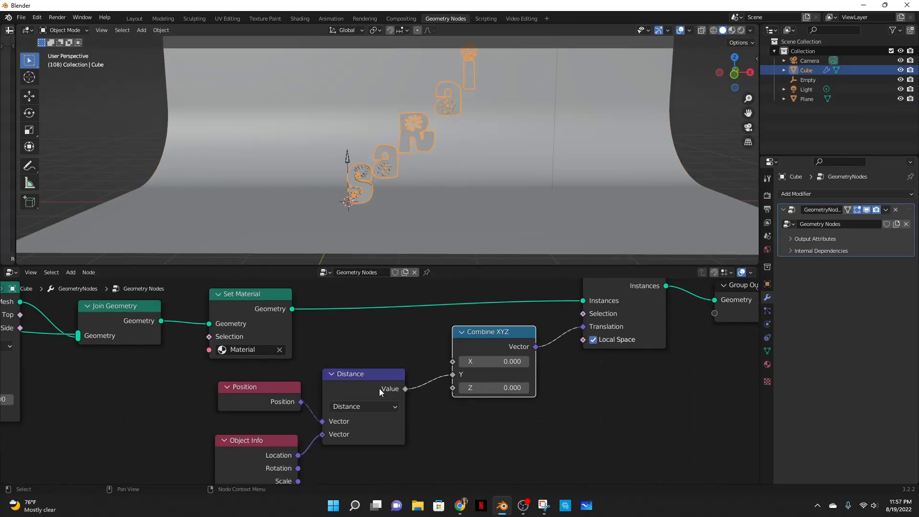
- Insert a ColorRamp node between the Distance node and the Combine XYZ Y input
key(shift+a)
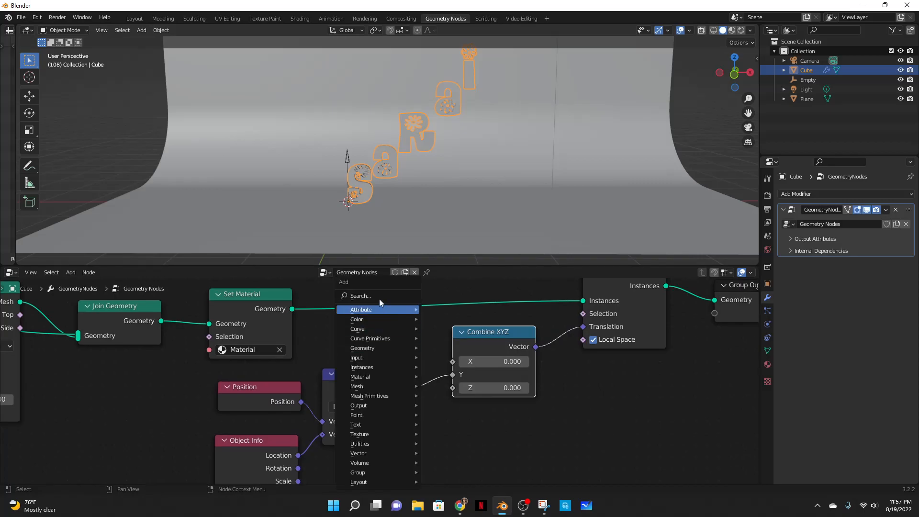
click(379, 300)
text(ciolo)
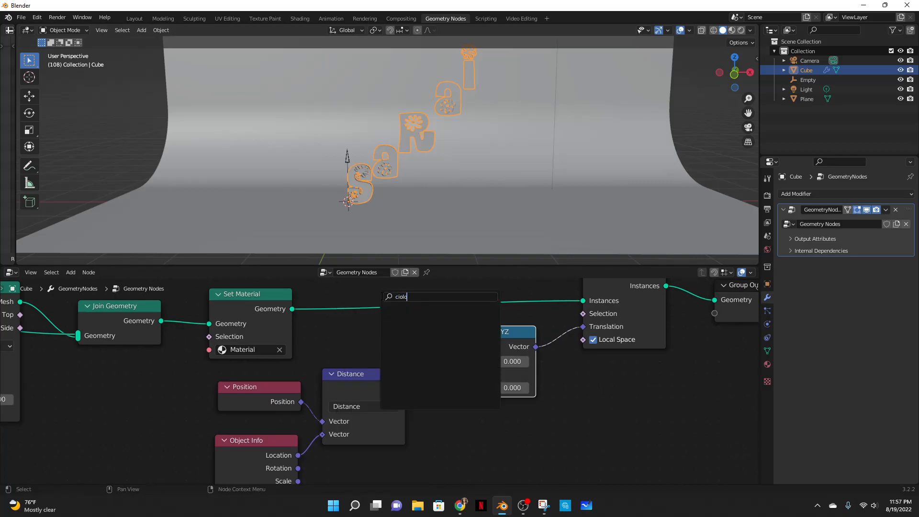
key(BackSpace)
key(BackSpace)
key(BackSpace)
key(BackSpace)
text(olor)
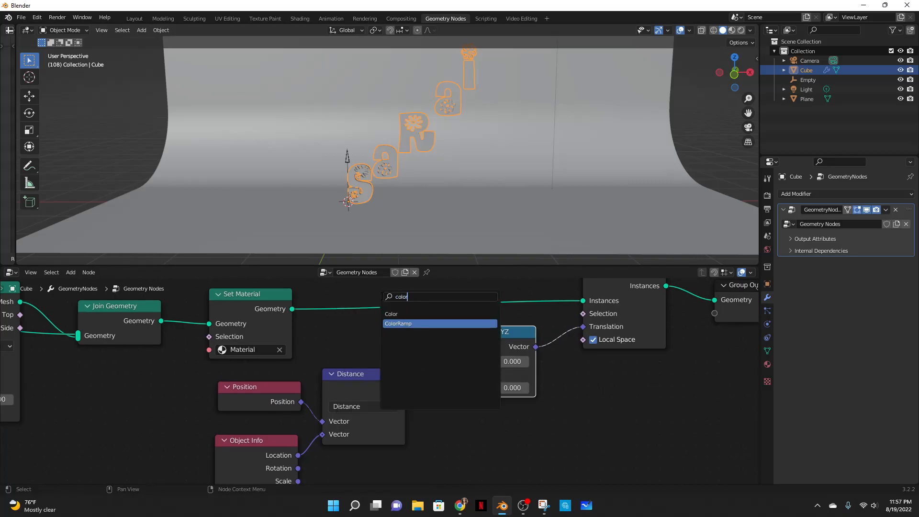
key(Return)
click(422, 348)
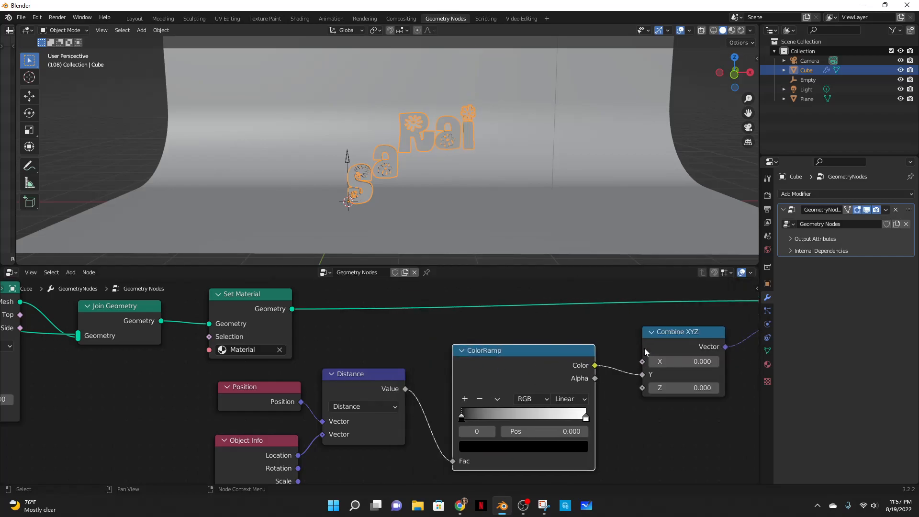
- Flip the ColorRamp's gradient
scroll(627, 421, up, 2)
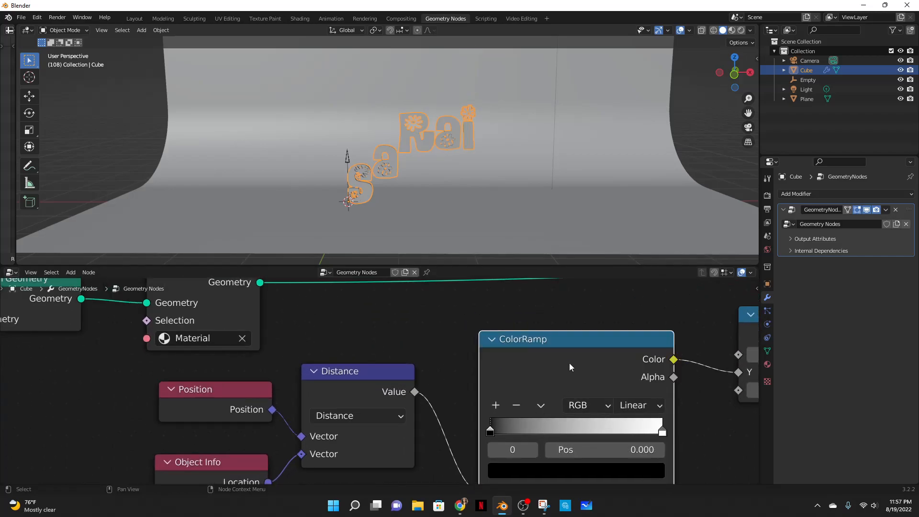
click(541, 406)
click(555, 386)
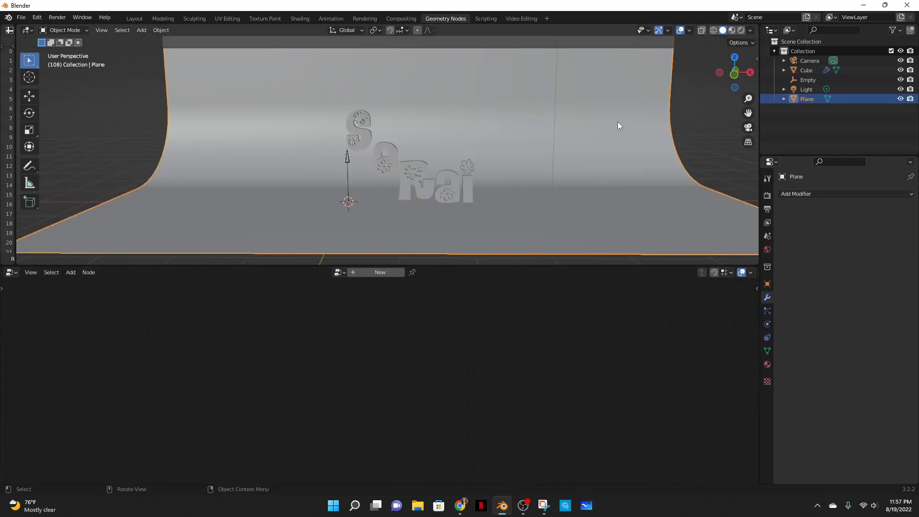
- Switch the viewport to Material Preview shading
click(736, 30)
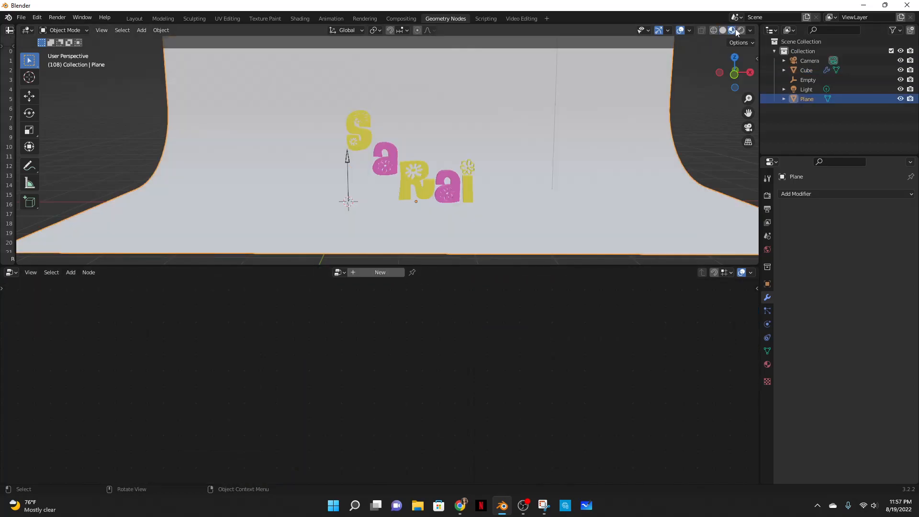
scroll(572, 148, down, 5)
mouse_move(571, 148)
middle_down()
mouse_move(648, 250)
mouse_move(576, 145)
middle_up()
scroll(504, 168, up, 4)
scroll(526, 178, down, 2)
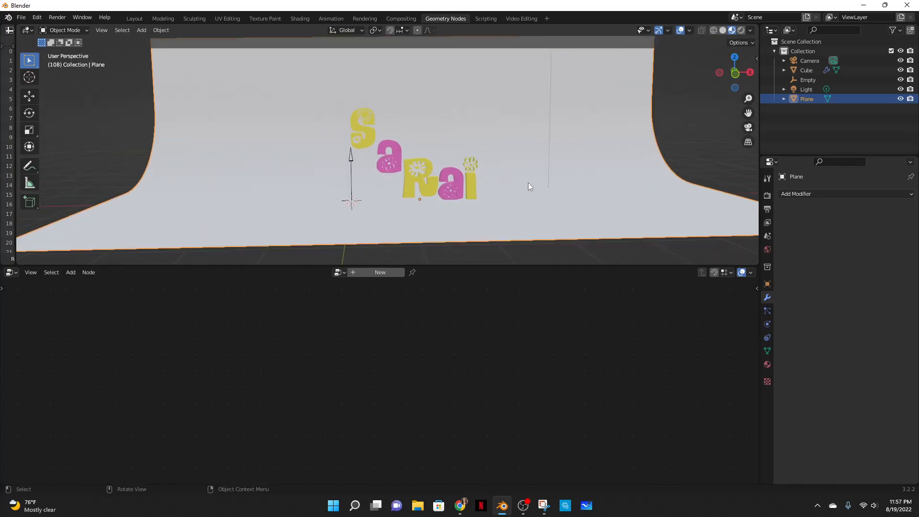
- Move the Empty along the X axis to about -0.79 m
click(364, 148)
click(352, 170)
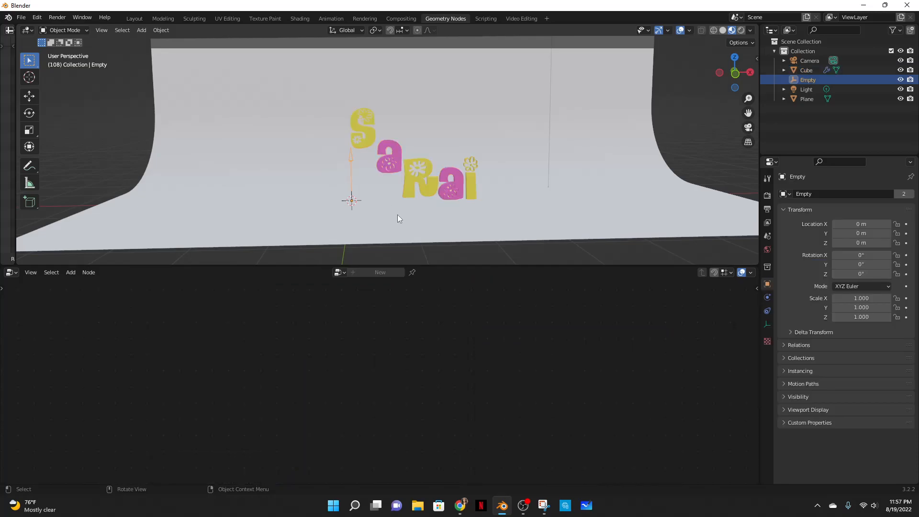
key(g)
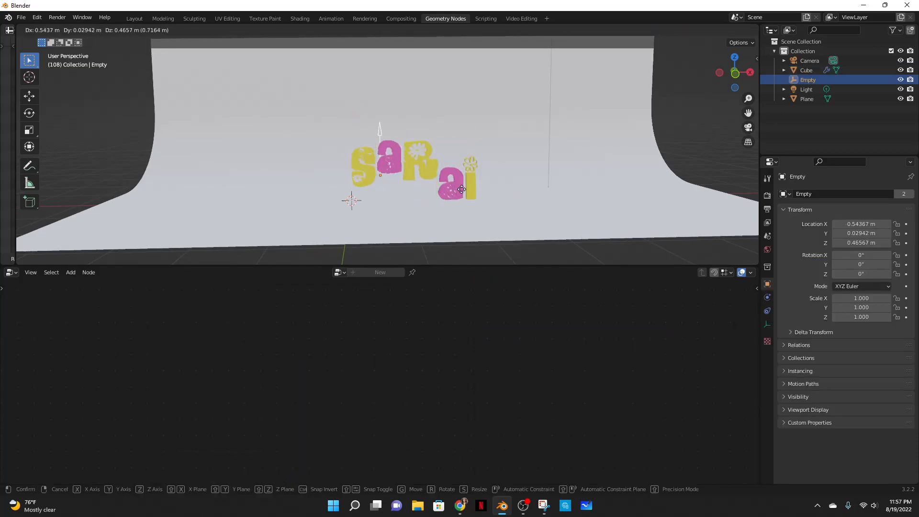
key(x)
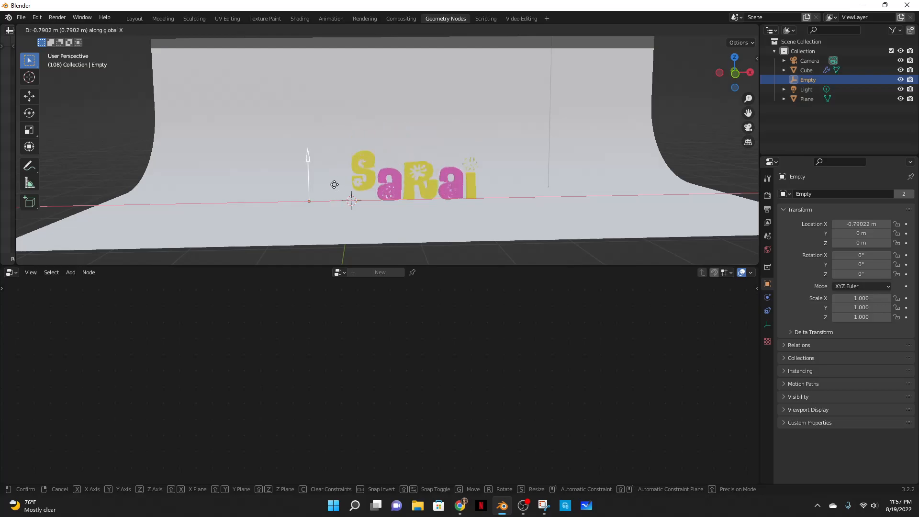
click(353, 184)
- Add a Float Curve node to the text object's node tree
click(384, 180)
scroll(541, 399, down, 1)
middle_drag(568, 375, 370, 375)
key(shift+a)
click(337, 295)
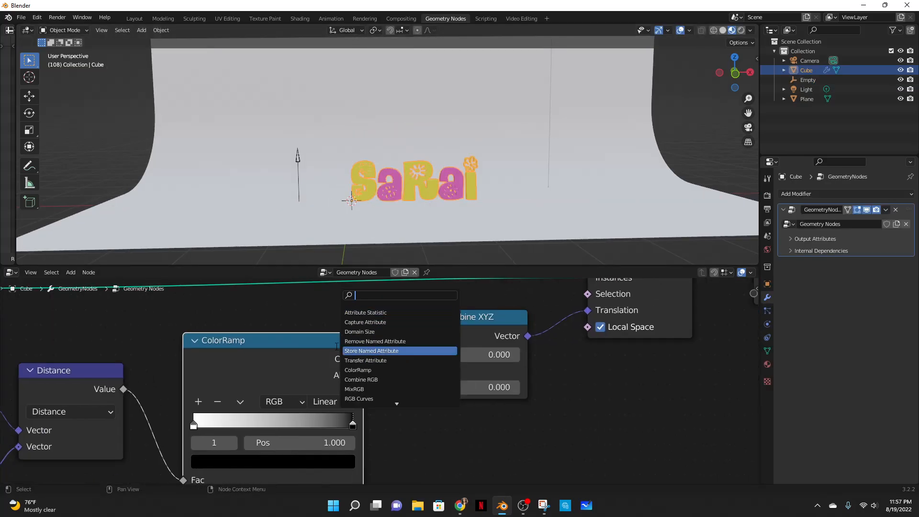
text(float)
key(Return)
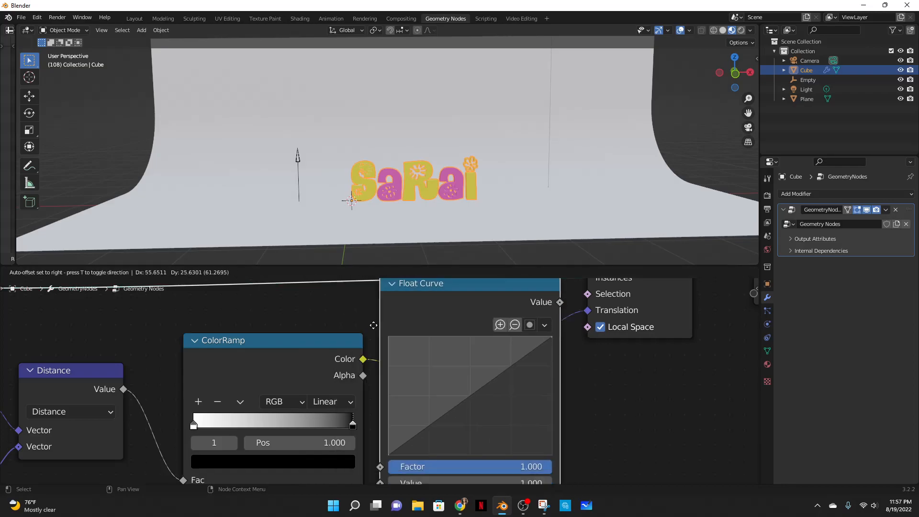
click(437, 393)
- Try inserting the Float Curve after the ColorRamp and bending its curve, then undo those edits
drag(413, 300, 404, 343)
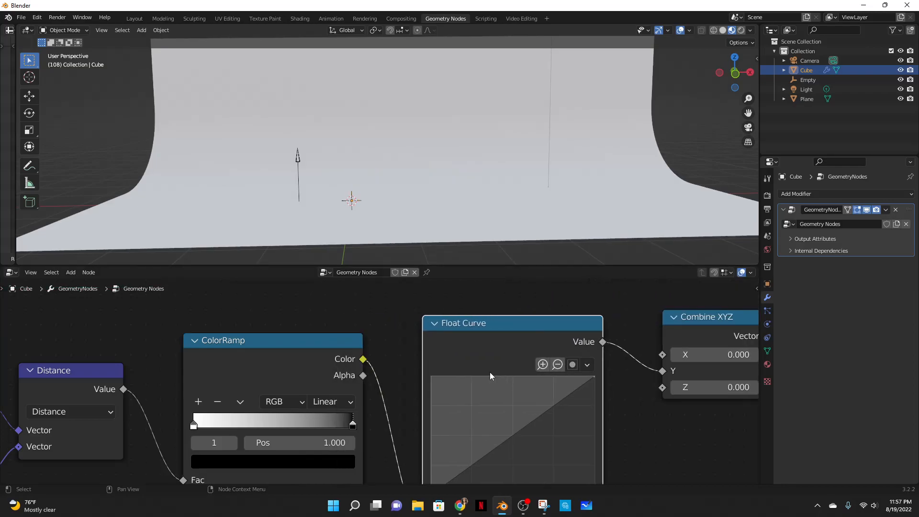
middle_drag(429, 394, 362, 357)
drag(444, 415, 423, 376)
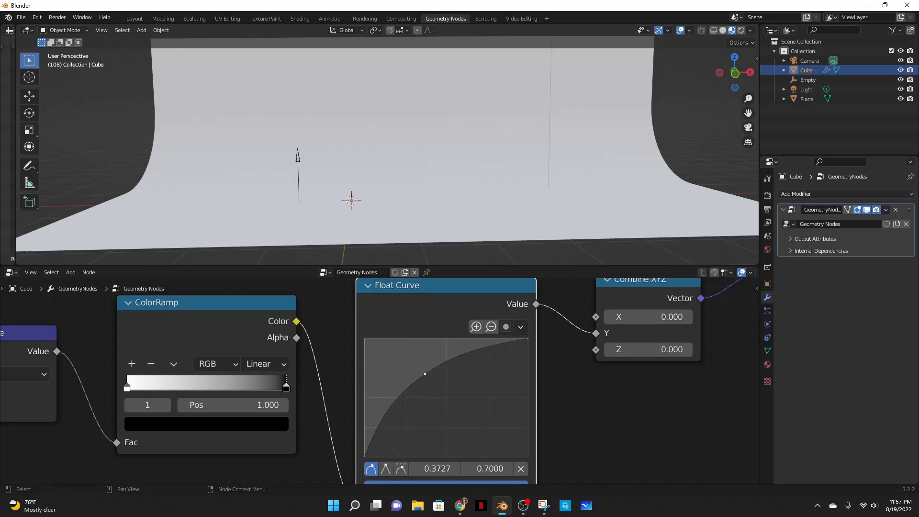
scroll(379, 375, down, 1)
middle_drag(347, 342, 365, 408)
scroll(429, 157, down, 5)
middle_drag(416, 171, 426, 202)
scroll(425, 203, up, 1)
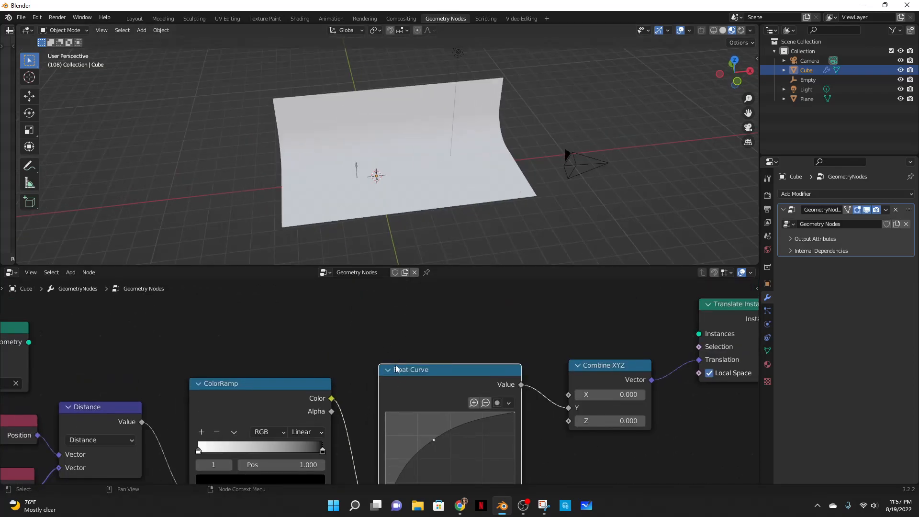
scroll(392, 371, down, 5)
middle_drag(418, 330, 410, 294)
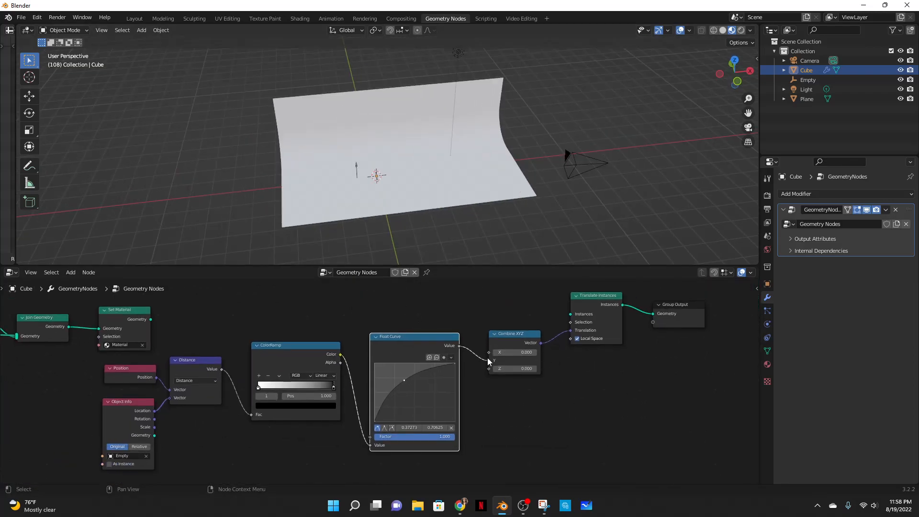
key(ctrl+z)
key(ctrl+z)
key(ctrl+z)
key(ctrl+z)
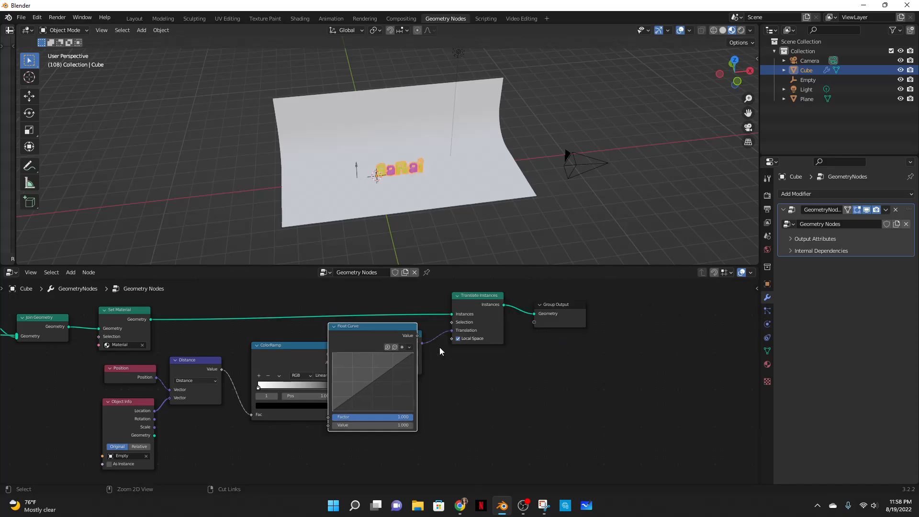
- Insert the Float Curve between ColorRamp and Combine XYZ and bend its curve point to about 0.36, 0.79
mouse_move(372, 342)
mouse_down()
mouse_move(379, 393)
mouse_move(372, 354)
mouse_up()
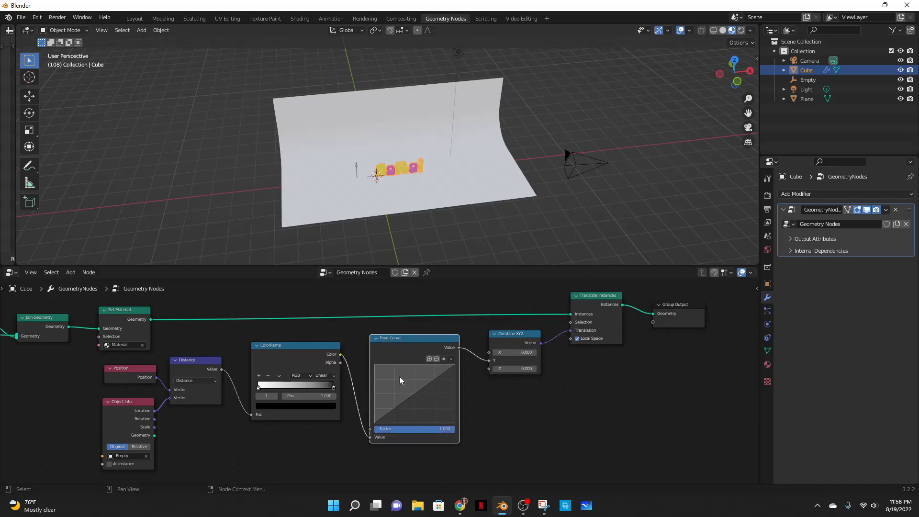
drag(416, 399, 404, 377)
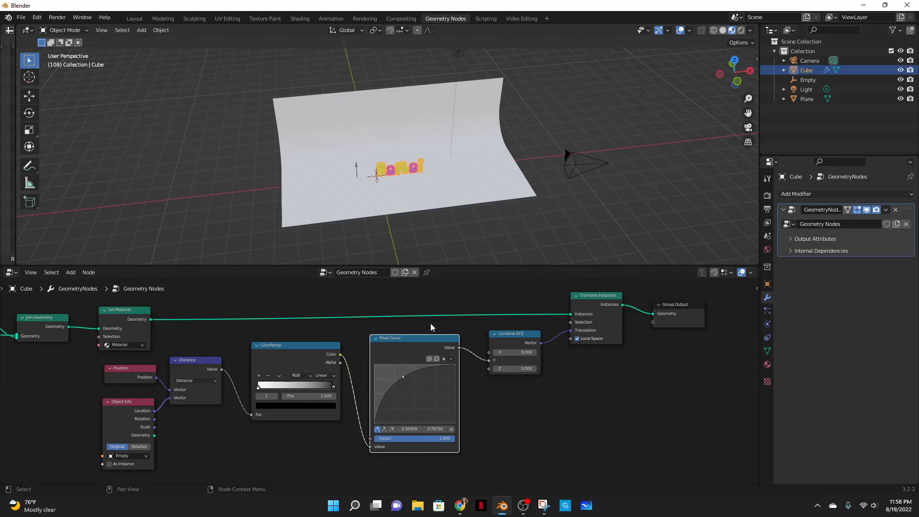
scroll(484, 182, up, 5)
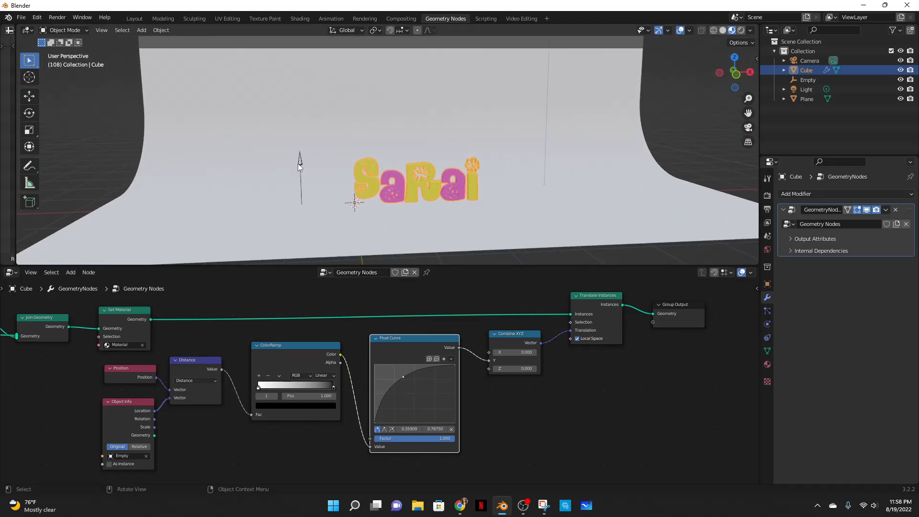
- Move the Empty along the X axis to about -1.11 m
click(298, 162)
key(g)
key(x)
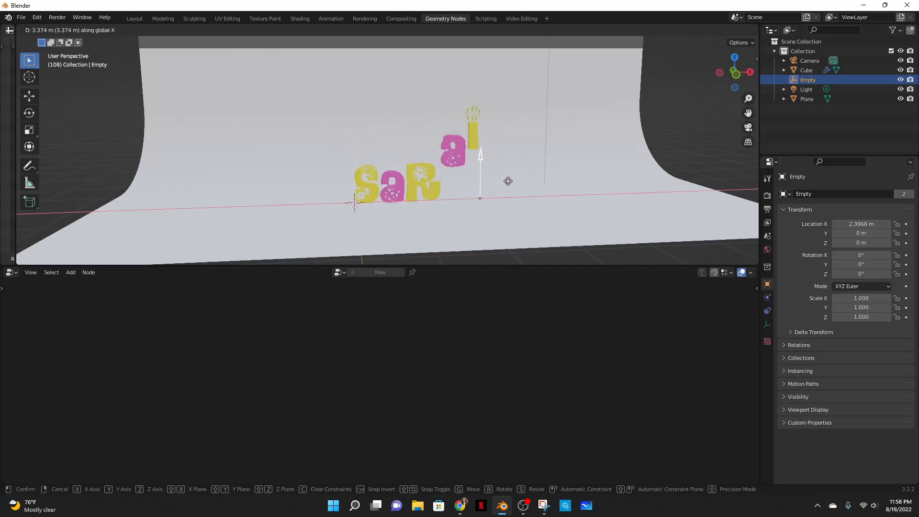
click(306, 194)
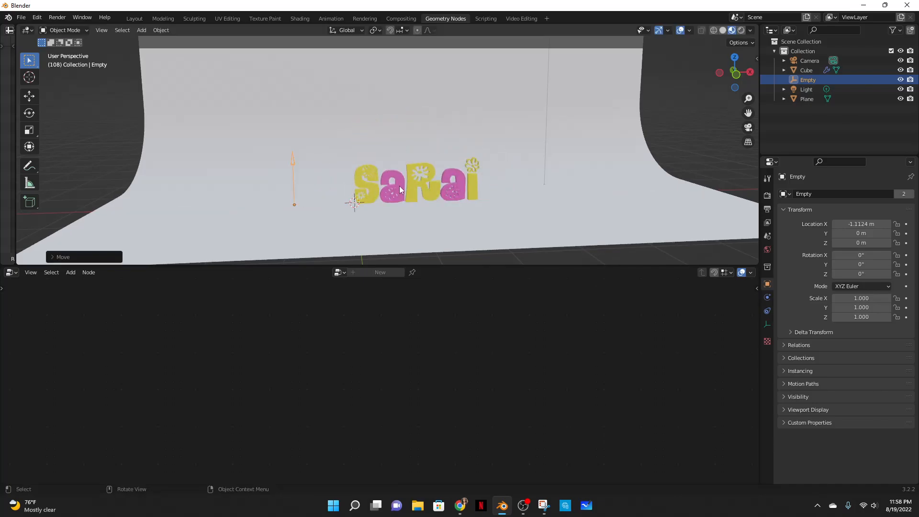
- Insert a Math node set to Multiply between the Float Curve and Combine XYZ nodes
click(382, 189)
middle_drag(550, 403, 448, 406)
scroll(447, 405, up, 7)
drag(425, 315, 491, 333)
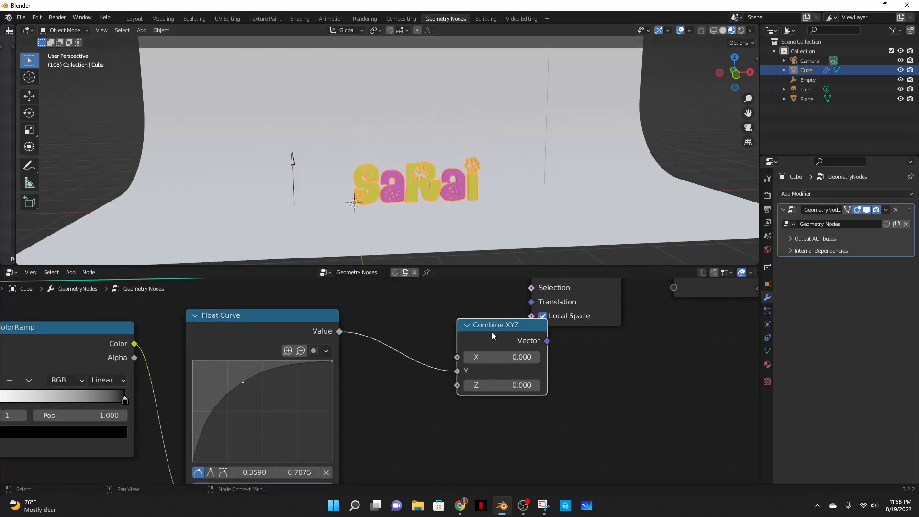
key(shift+a)
click(406, 297)
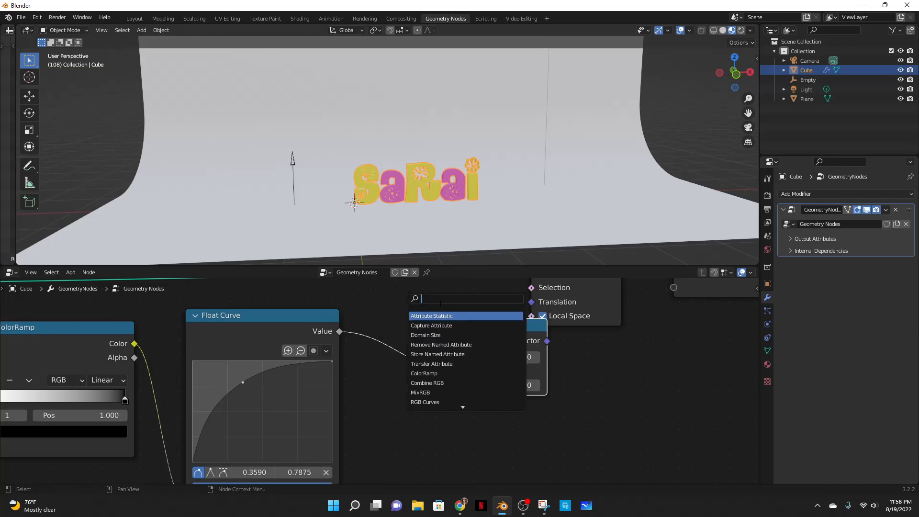
text(add)
key(Return)
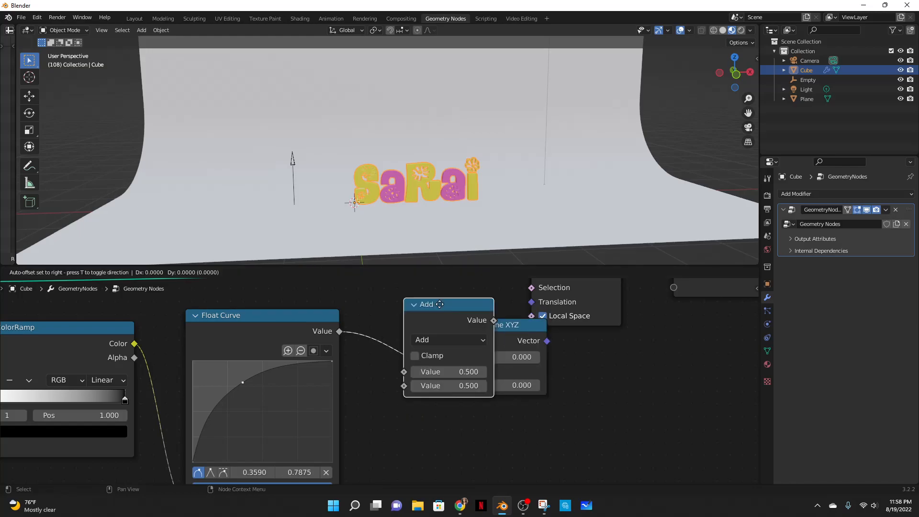
click(427, 320)
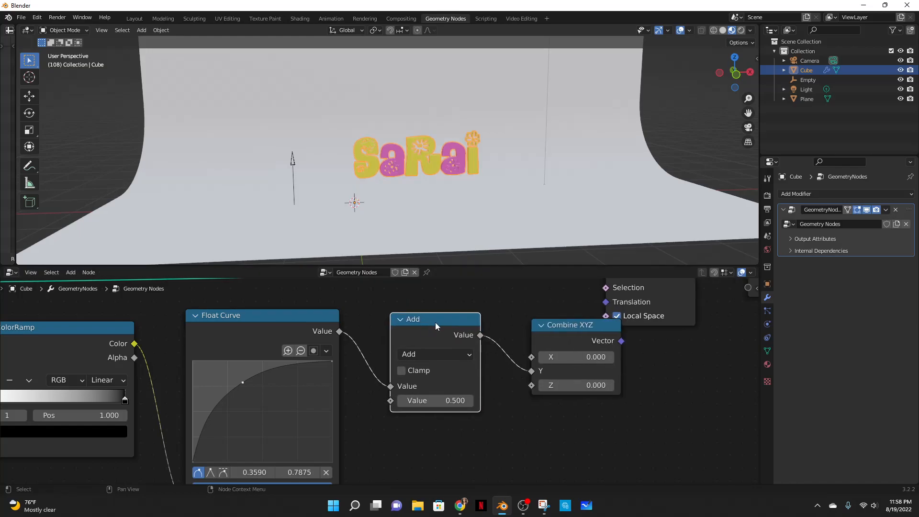
click(432, 353)
click(431, 219)
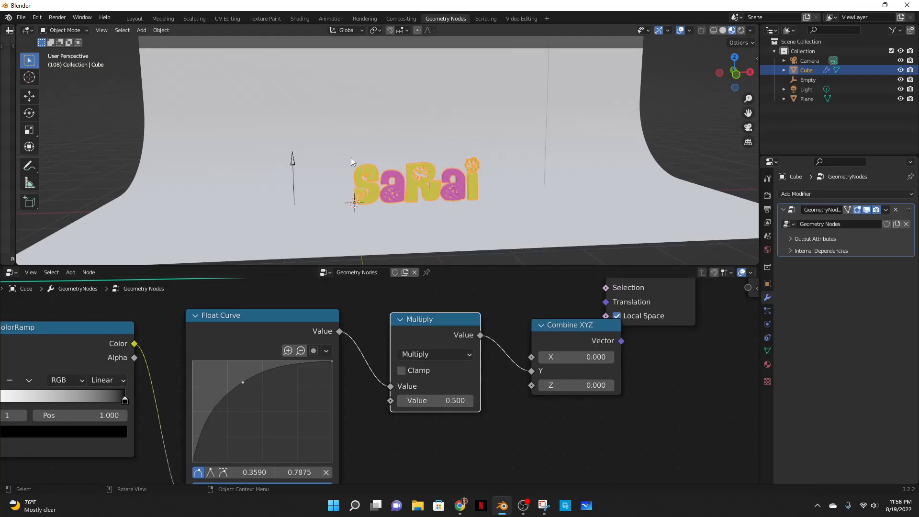
- Move the Empty along the X axis to about 1.31 m
middle_drag(525, 190, 496, 191)
key(grave)
click(425, 154)
middle_drag(468, 185, 487, 196)
key(grave)
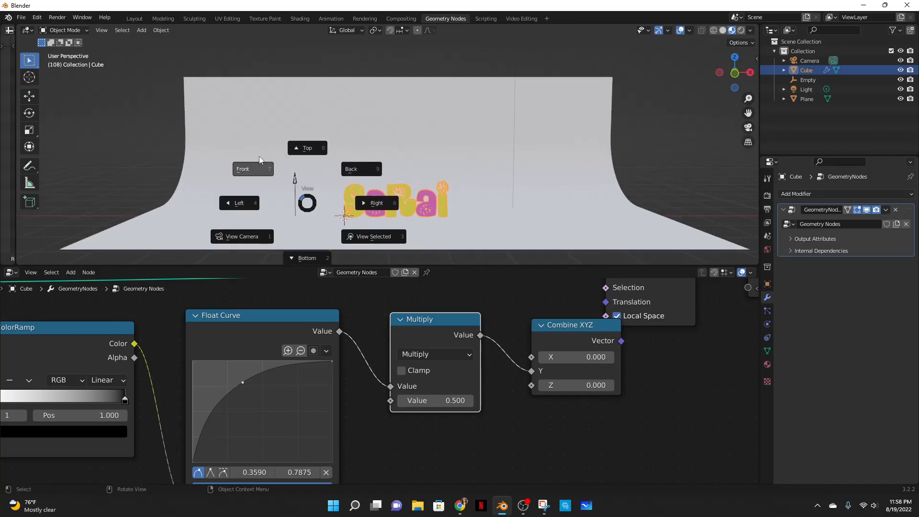
click(259, 159)
middle_drag(458, 173, 491, 177)
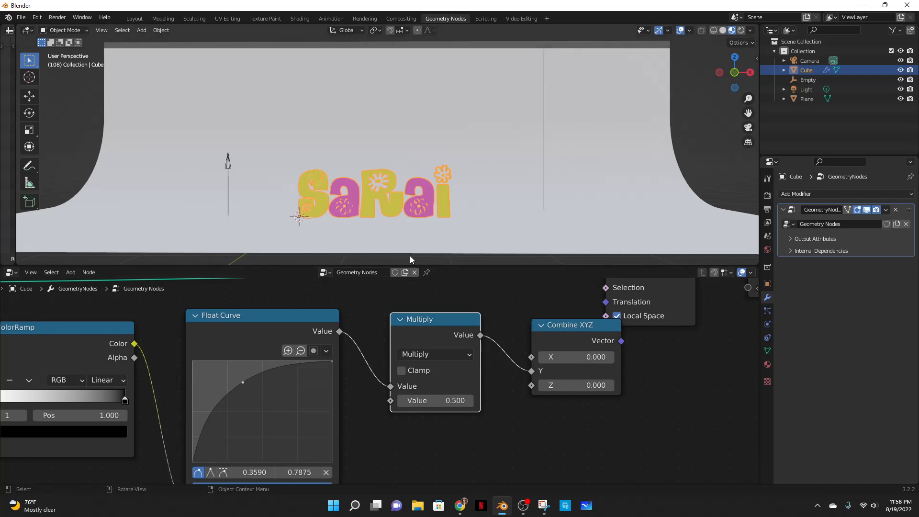
key(grave)
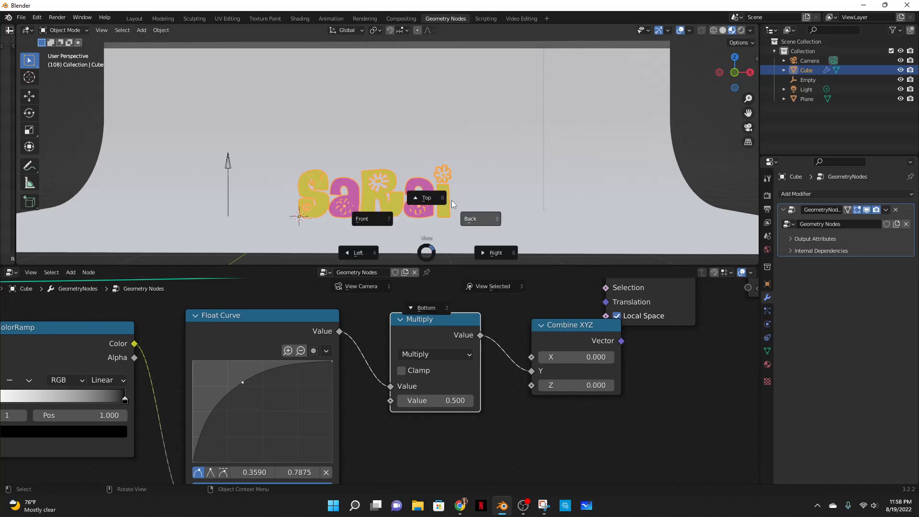
click(379, 223)
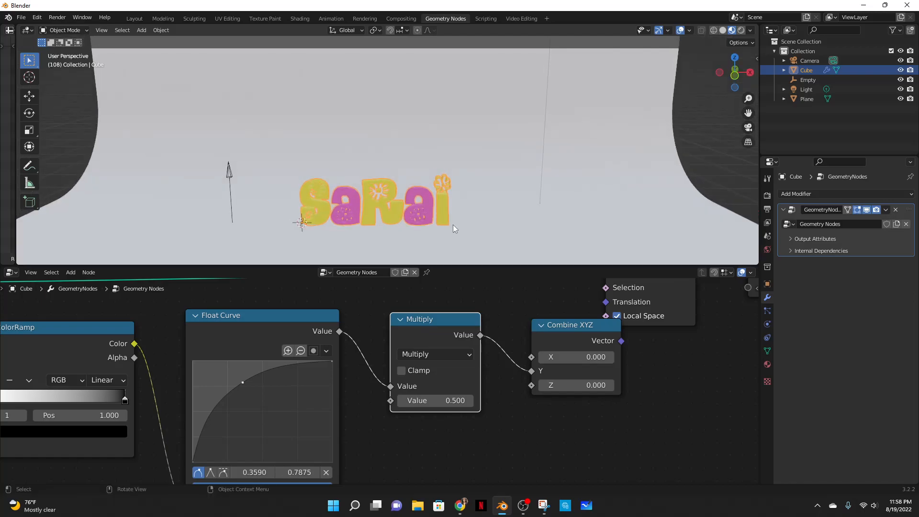
mouse_move(470, 233)
middle_down()
mouse_move(481, 215)
mouse_move(465, 227)
middle_up()
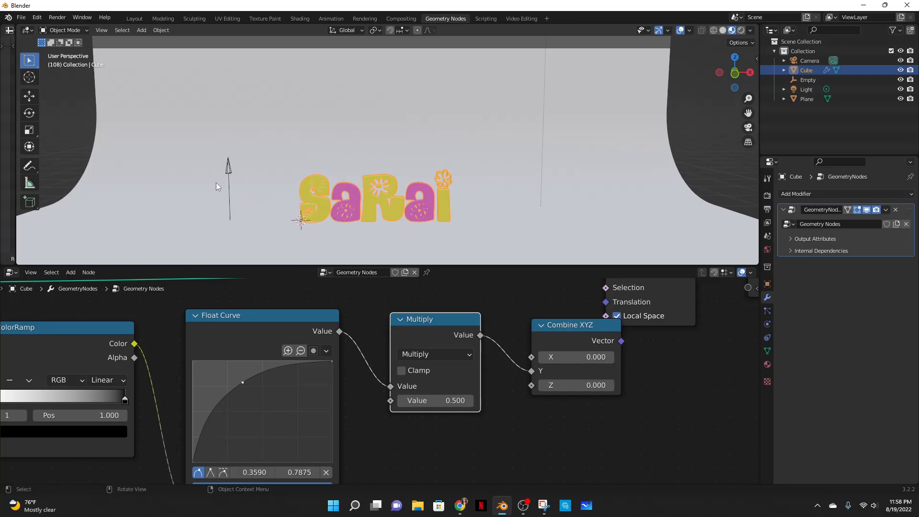
click(231, 168)
key(g)
key(x)
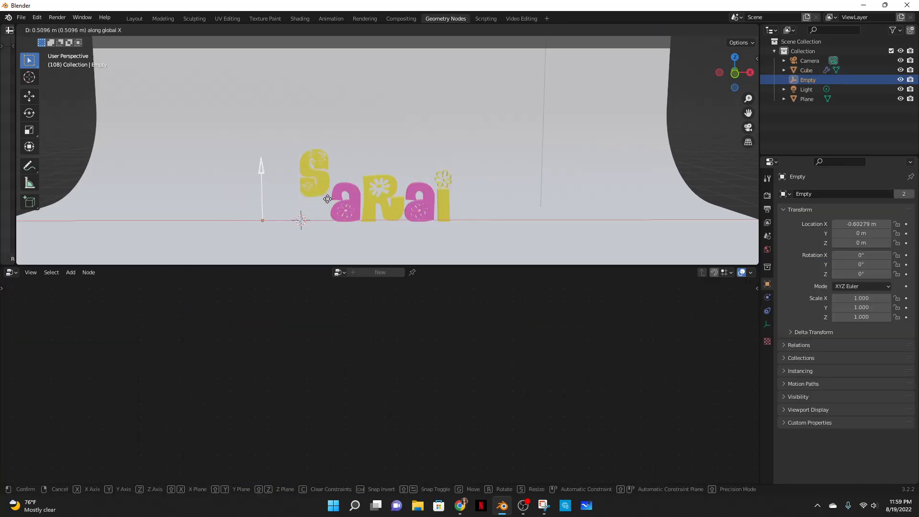
click(425, 194)
- Draw a horizontal annotation line above the lifted letters
click(29, 166)
mouse_move(333, 146)
mouse_down()
mouse_move(283, 145)
mouse_move(547, 144)
mouse_up()
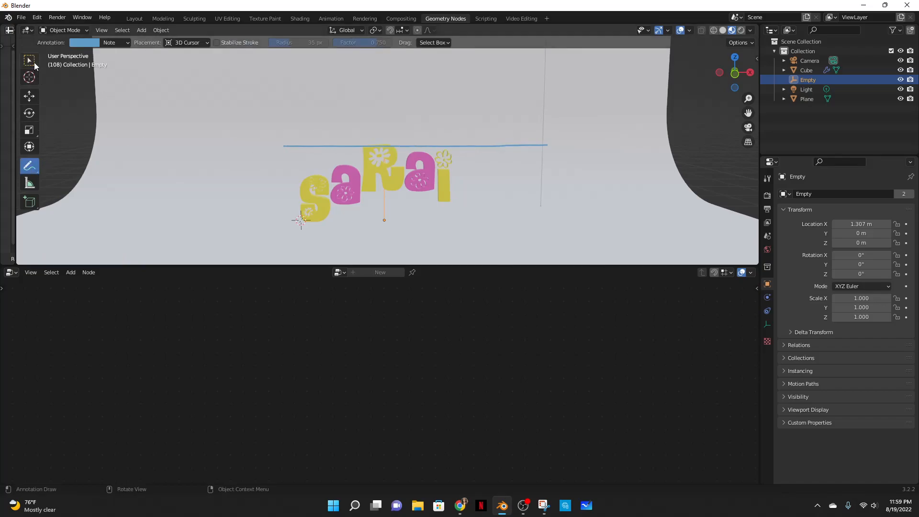
key(w)
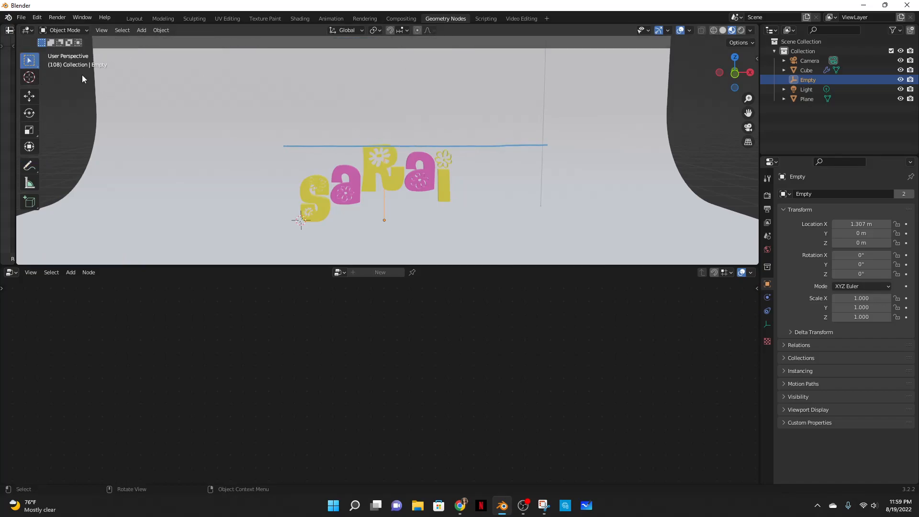
- Set the Multiply node's second value to 0.9
click(369, 156)
click(434, 400)
text(2.5)
key(Return)
drag(435, 400, 419, 400)
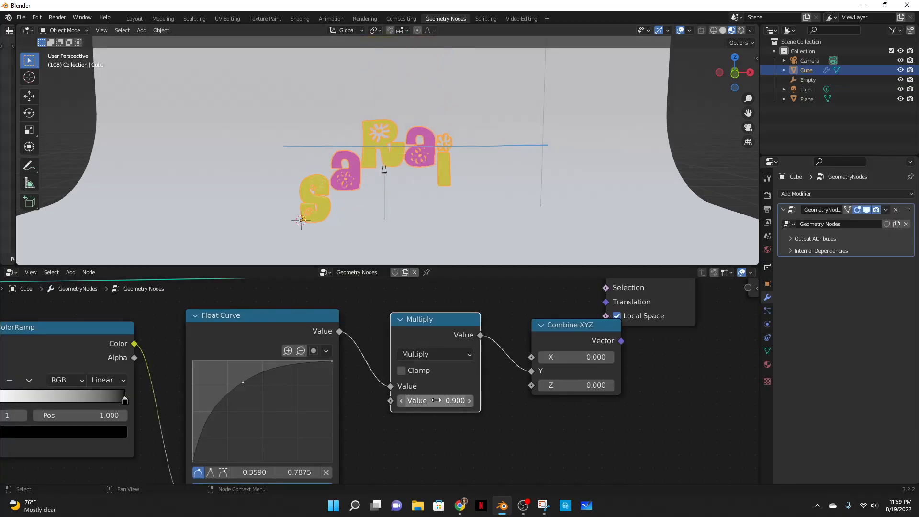
- Draw a second horizontal annotation line at the top of the lifted letters
click(30, 166)
drag(285, 120, 529, 119)
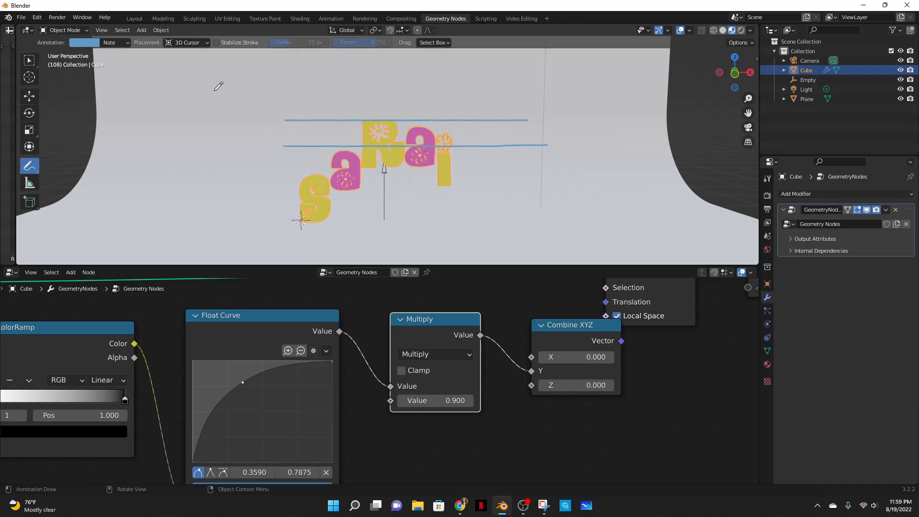
click(29, 60)
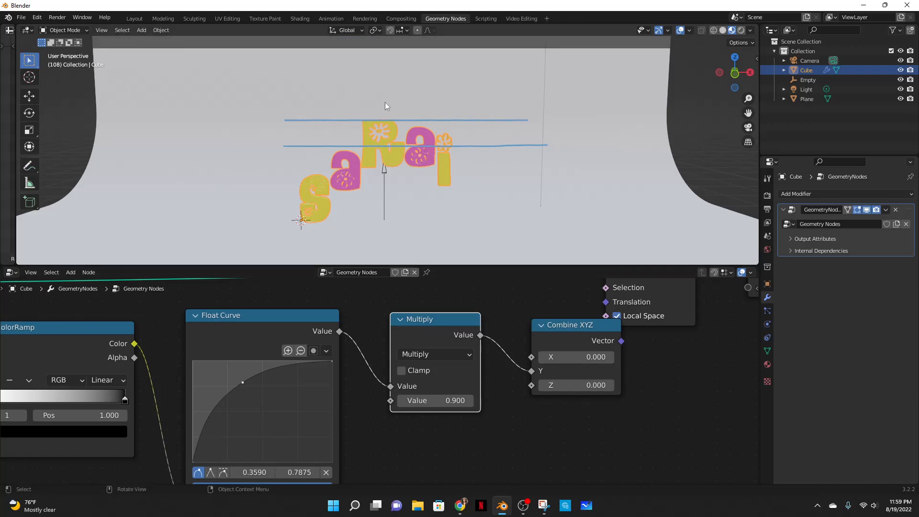
- Move the Empty along the X axis to about -1.53 m
click(384, 179)
key(g)
key(x)
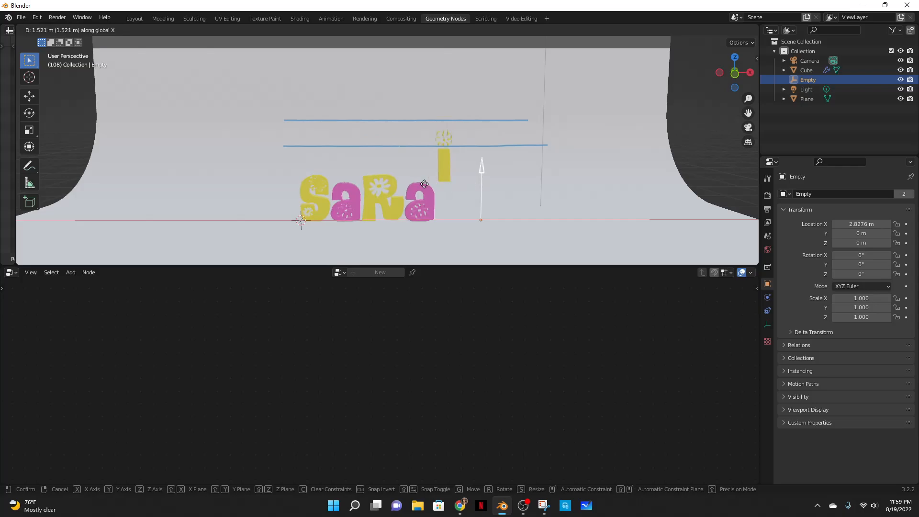
click(175, 186)
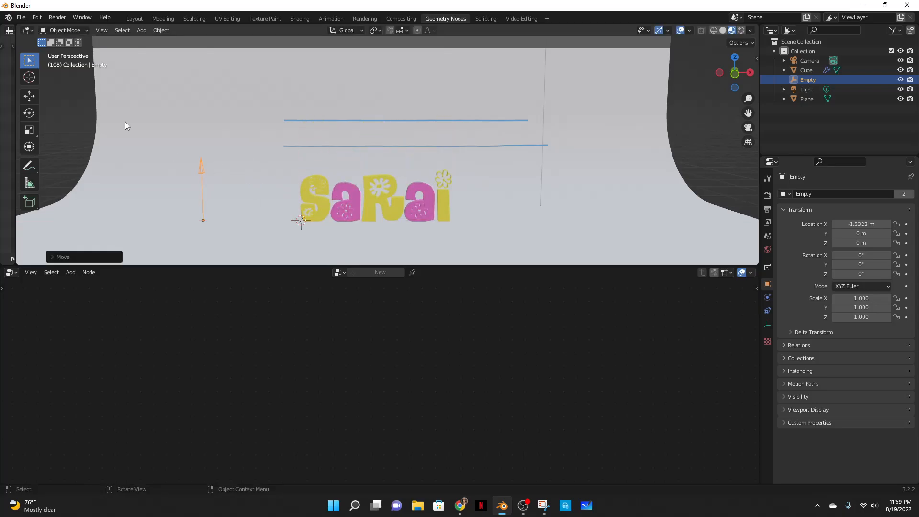
- Delete the annotation layer to remove the drawn lines
click(30, 166)
click(129, 44)
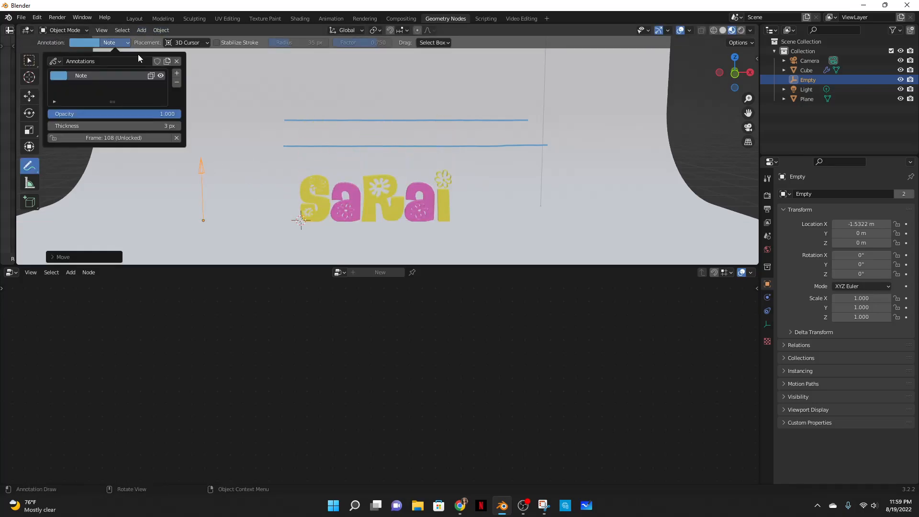
click(176, 62)
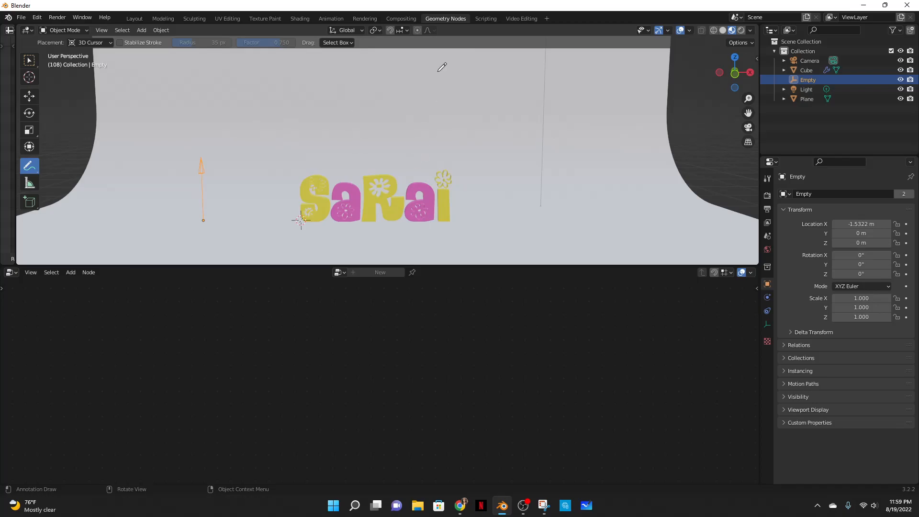
- Switch to the Layout workspace at frame 0 and move the Empty along X to about -1.05 m
click(139, 19)
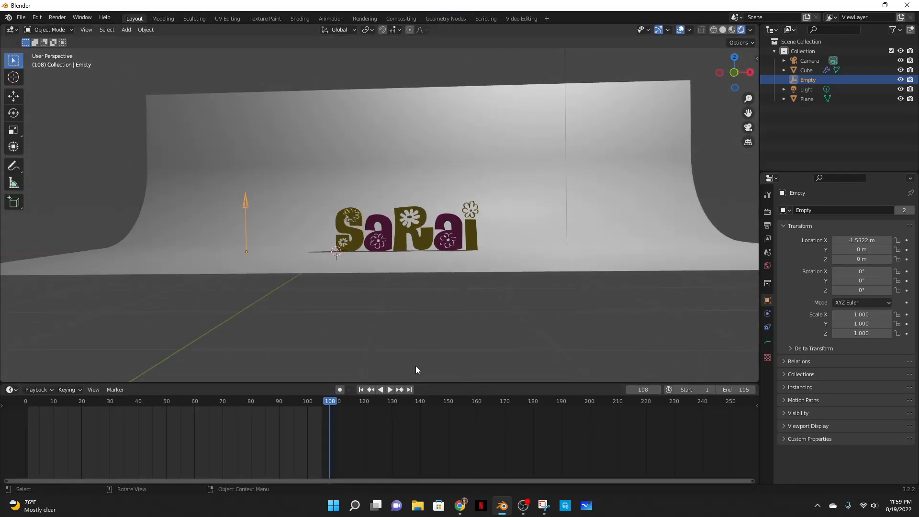
drag(325, 405, 26, 411)
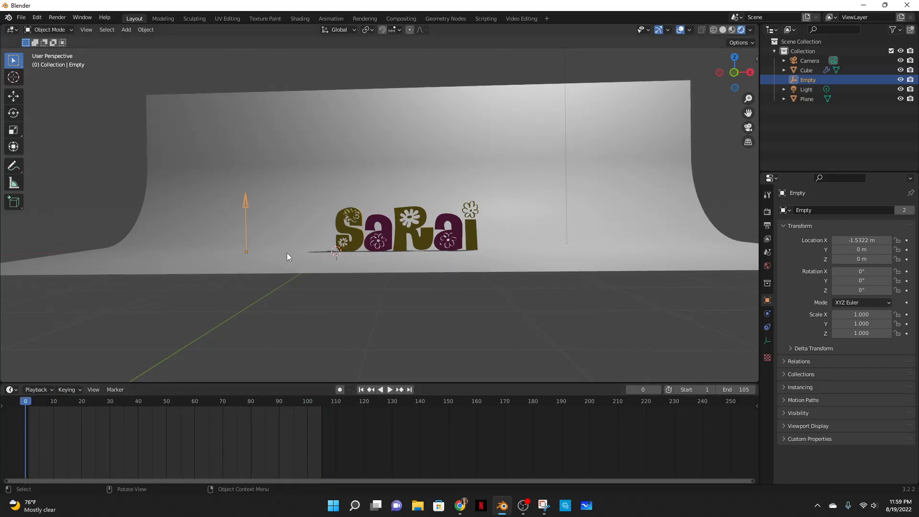
middle_drag(376, 295, 381, 307)
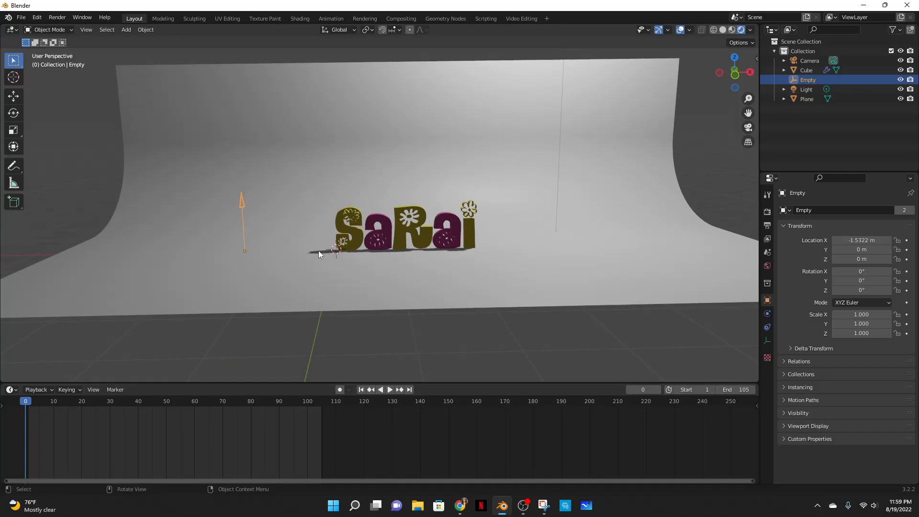
key(g)
key(x)
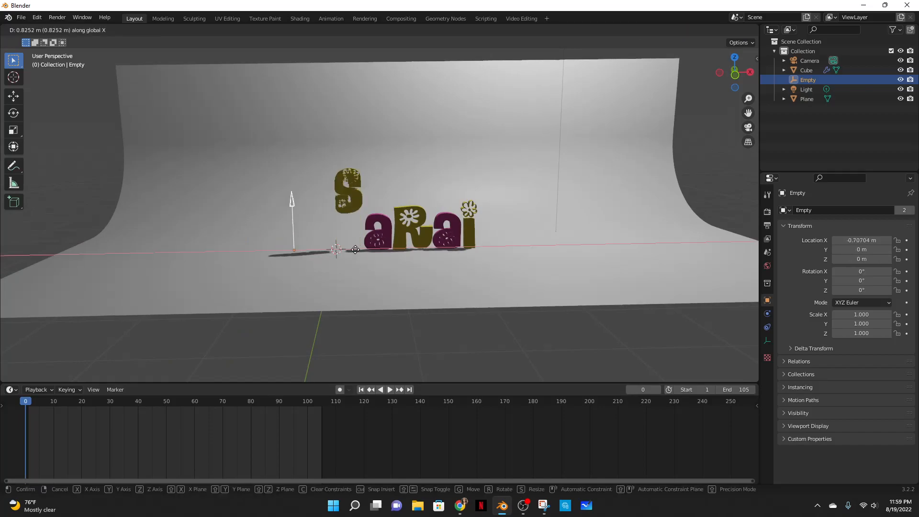
click(336, 250)
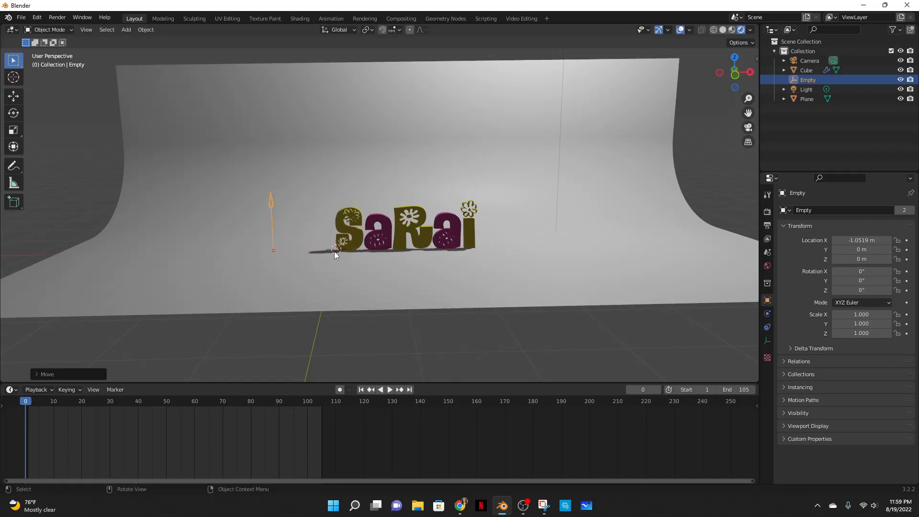
- Open the sidebar and insert a location keyframe for the Empty at frame 1
key(n)
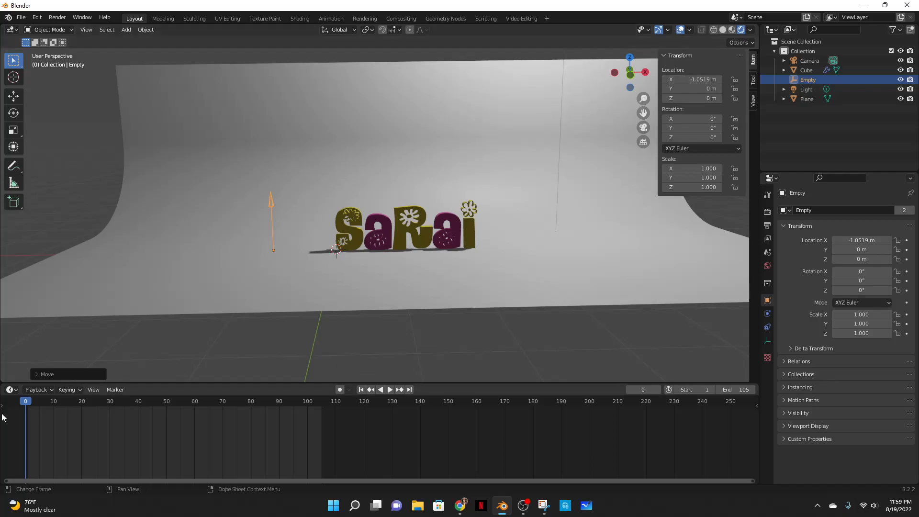
key(space)
key(space)
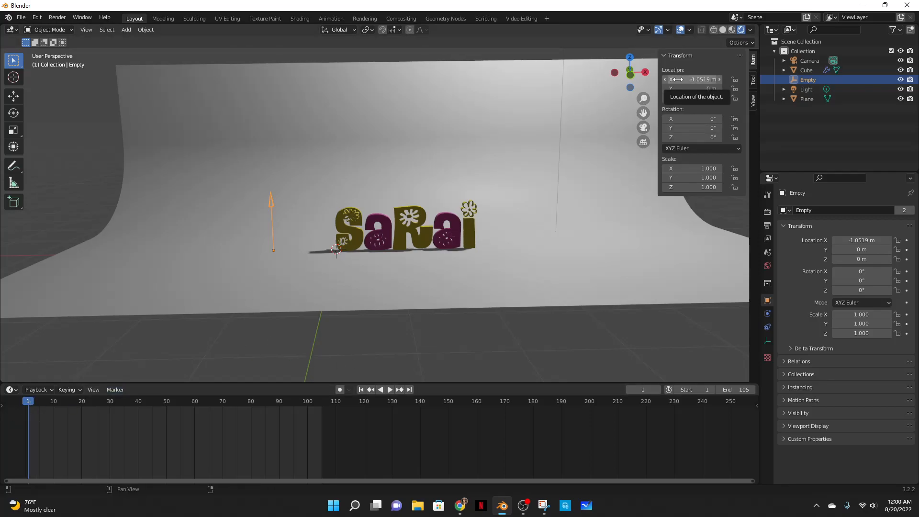
key(i)
- At frame 105, move the Empty along X to about 3.25 m and insert a location keyframe
drag(29, 402, 85, 403)
drag(47, 434, 20, 408)
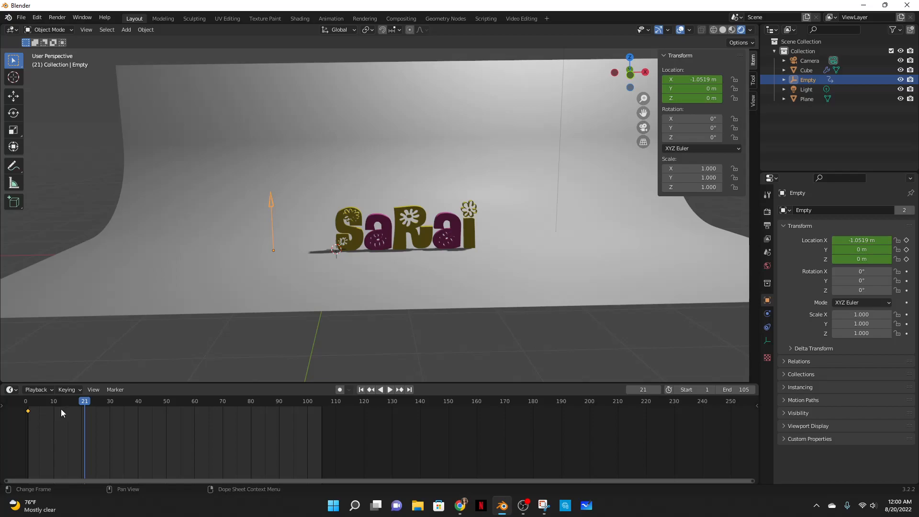
drag(213, 401, 310, 405)
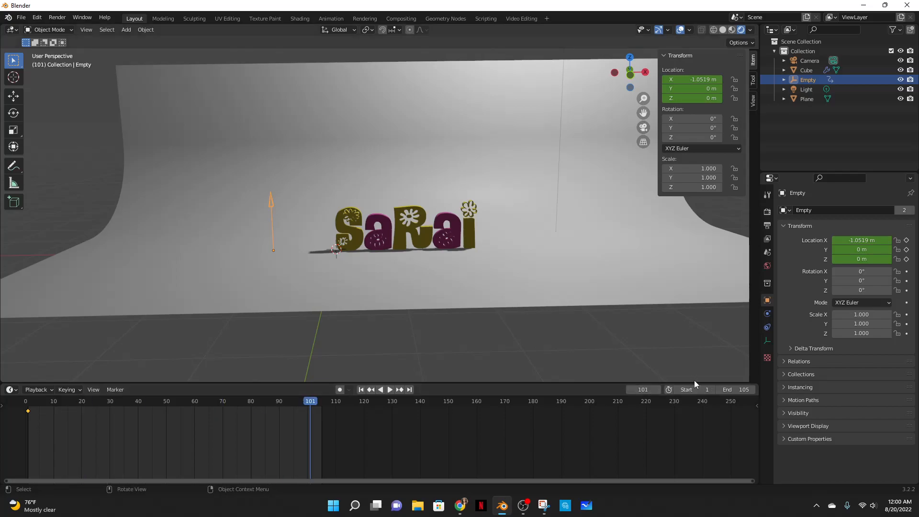
click(649, 389)
text(105)
key(Return)
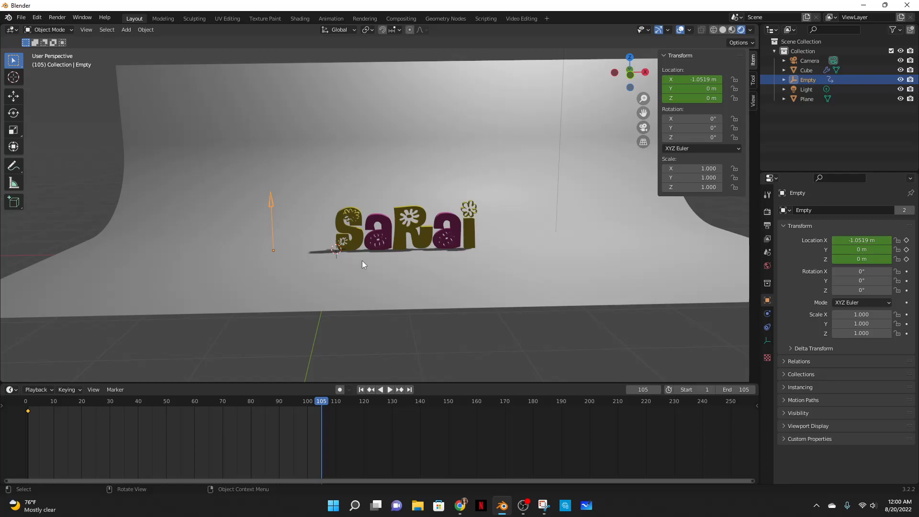
key(g)
key(x)
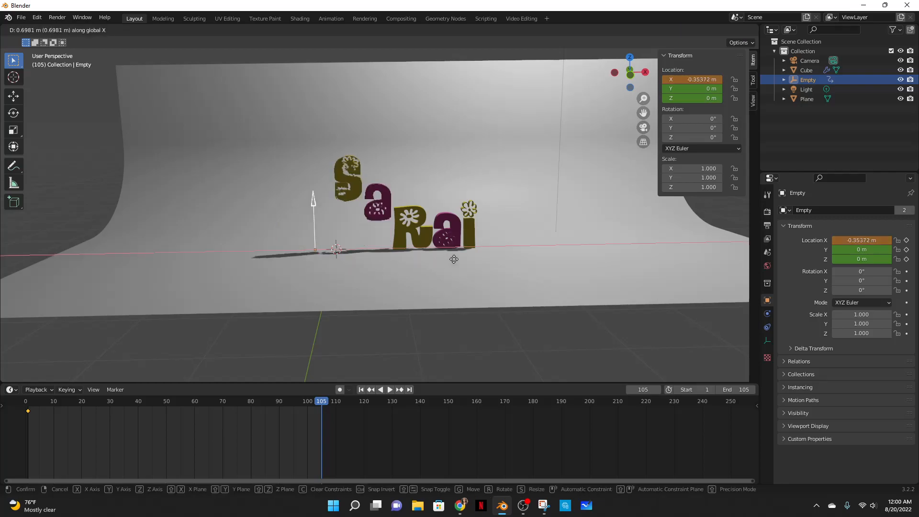
click(638, 250)
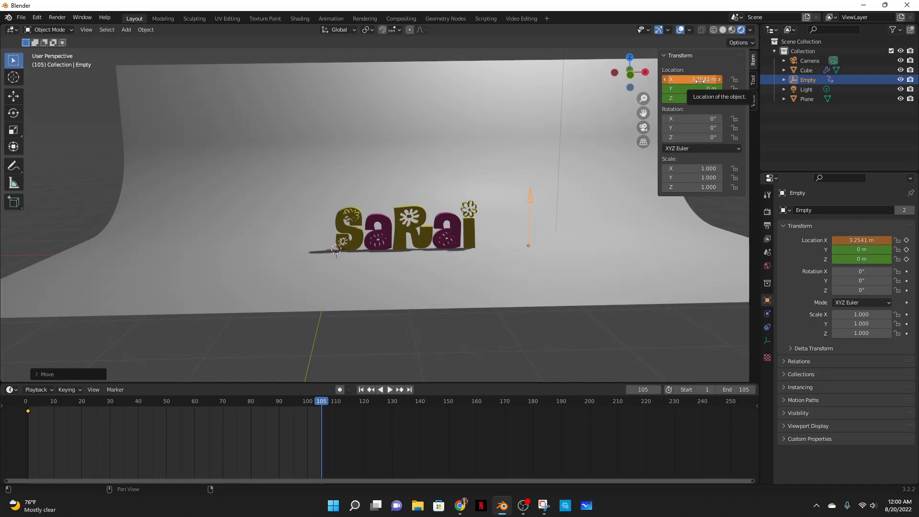
key(i)
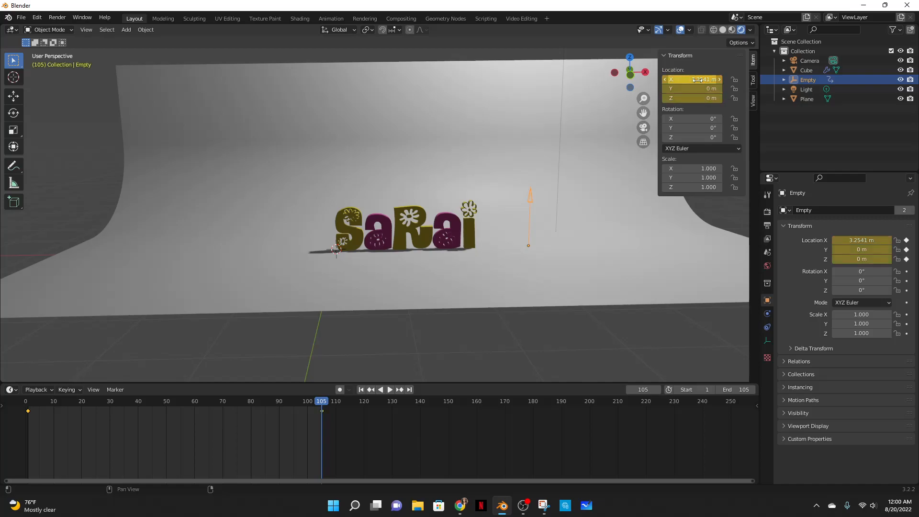
- Scrub and play the timeline to preview the letters rising as the Empty passes beneath them
drag(324, 404, 234, 404)
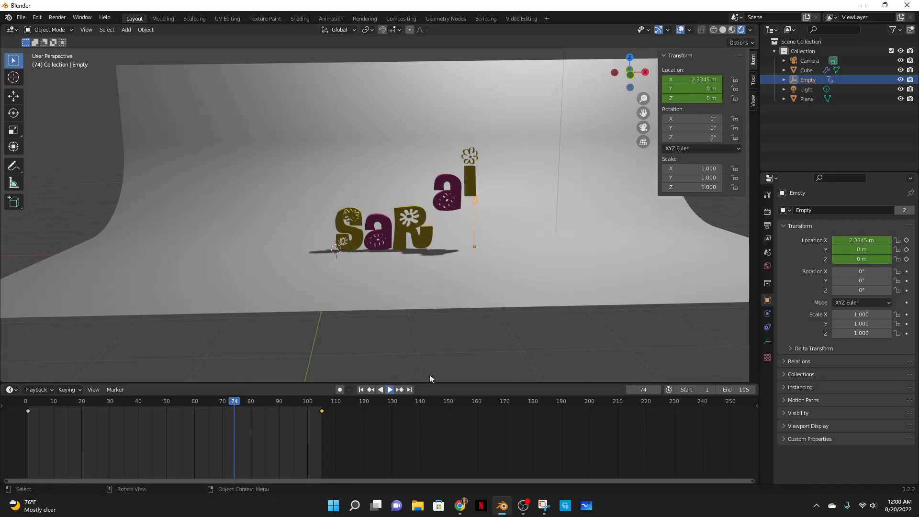
key(space)
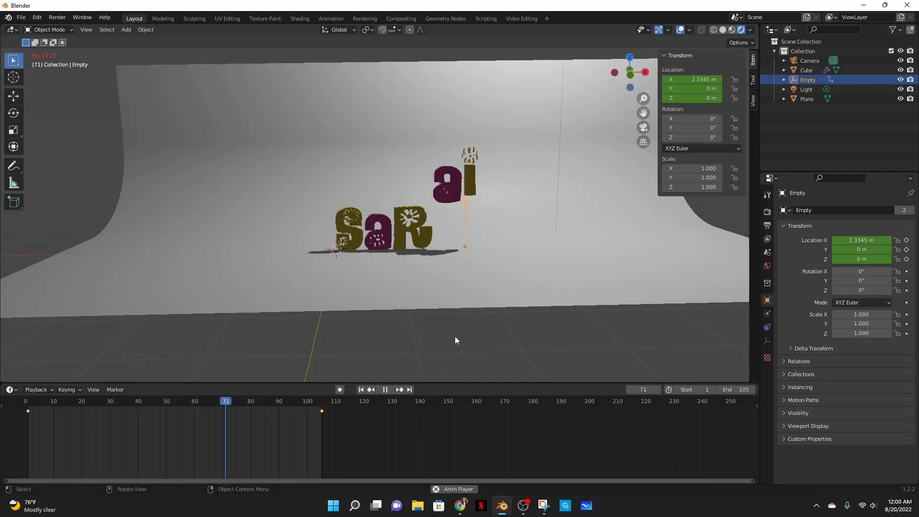
click(386, 389)
click(523, 504)
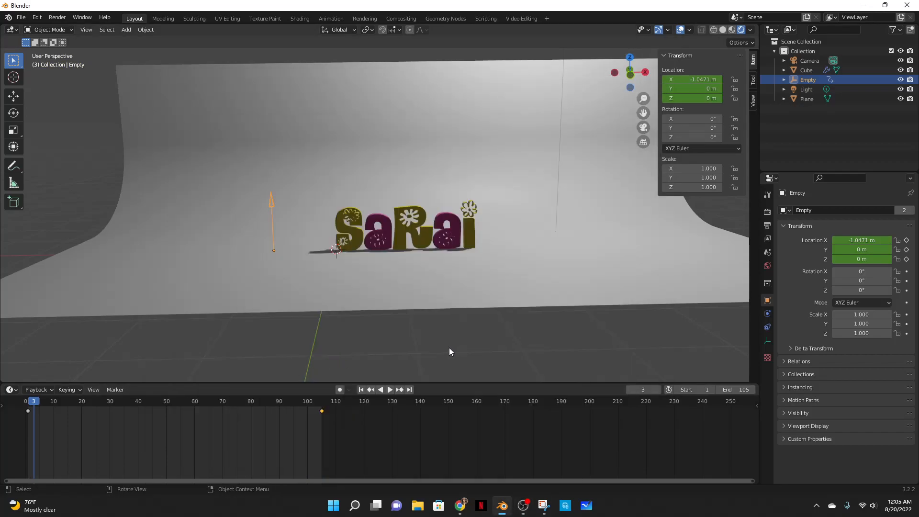
click(391, 392)
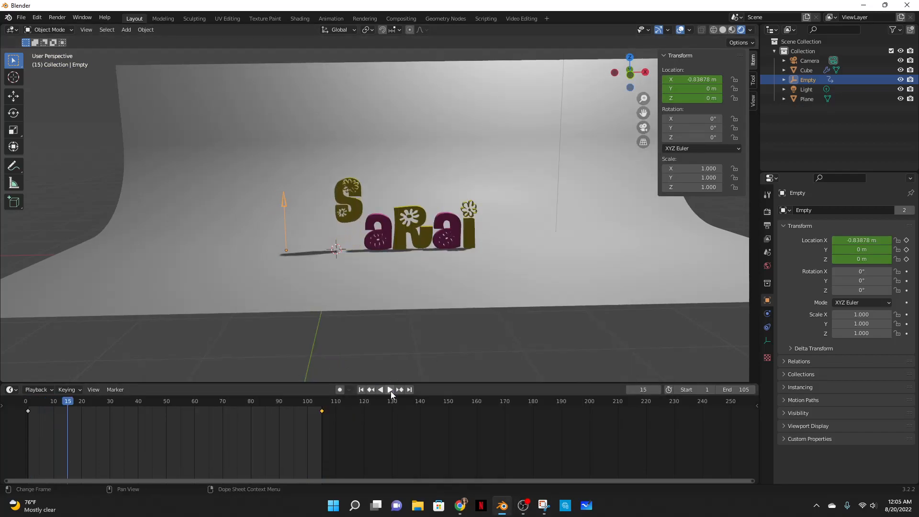
click(391, 392)
click(392, 392)
middle_drag(571, 263, 563, 264)
- Select the text object and, in Geometry Nodes, move the Float Curve's middle point to about 0.47, 0.44
click(424, 202)
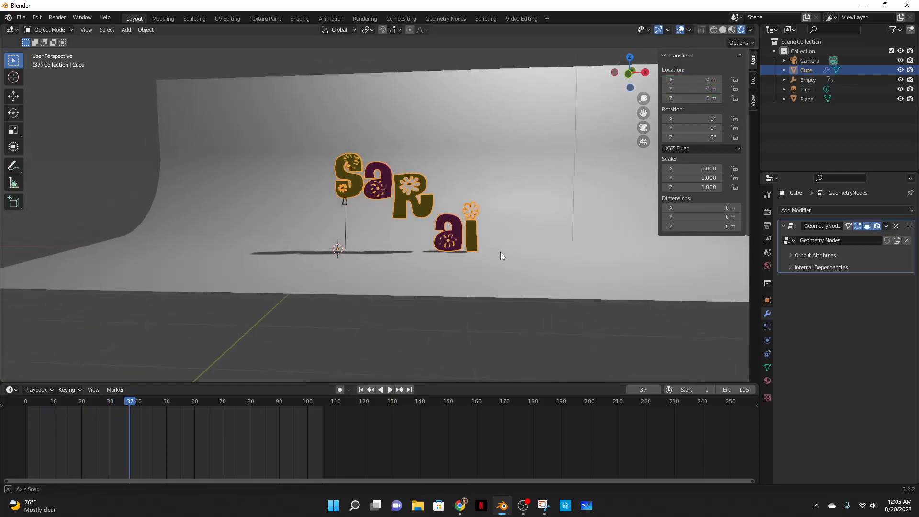
click(445, 18)
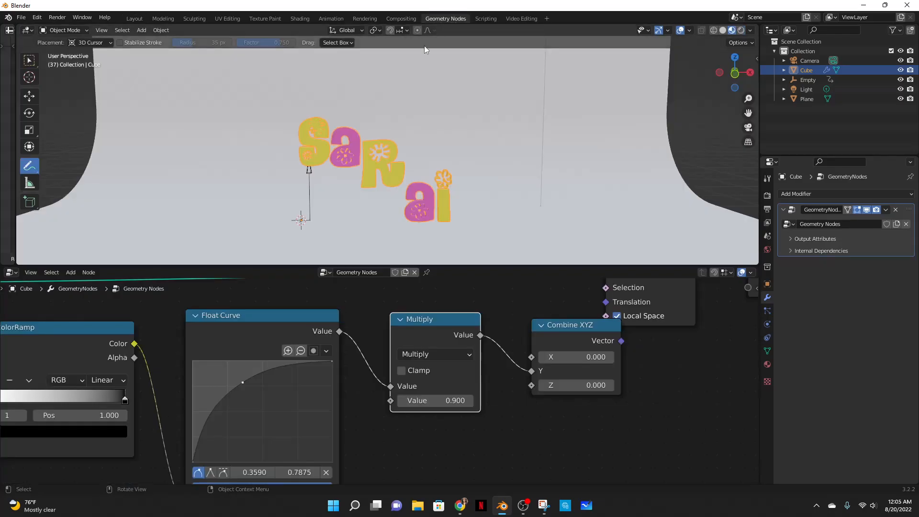
middle_drag(261, 365, 360, 358)
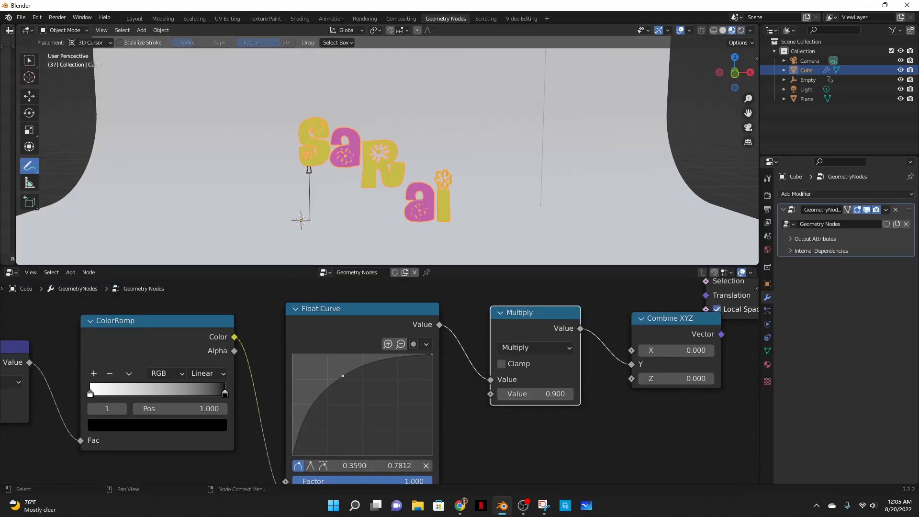
drag(341, 376, 359, 411)
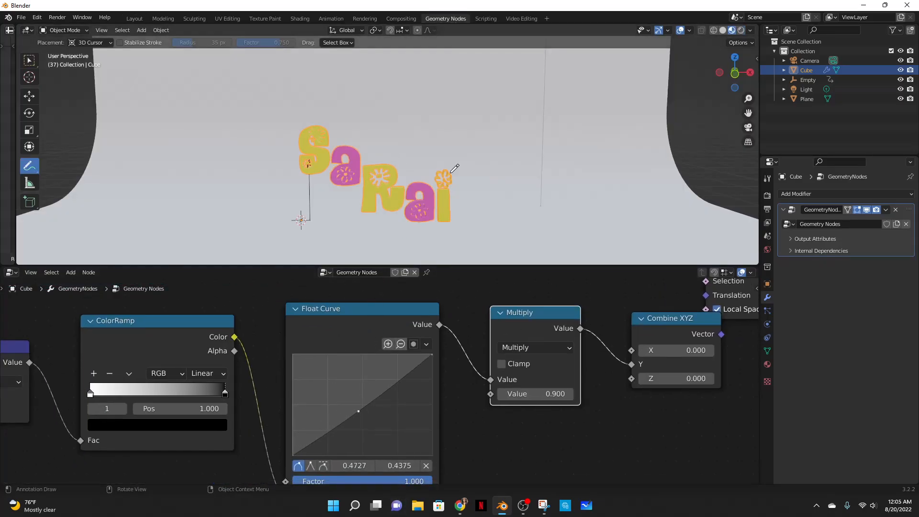
- Split the Layout viewport vertically and turn the new area into a Geometry Node Editor
click(135, 18)
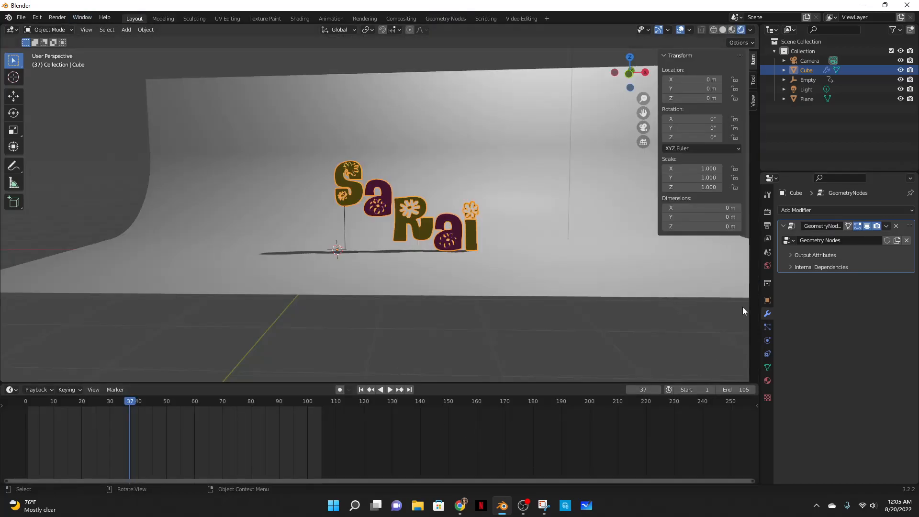
right_click(759, 37)
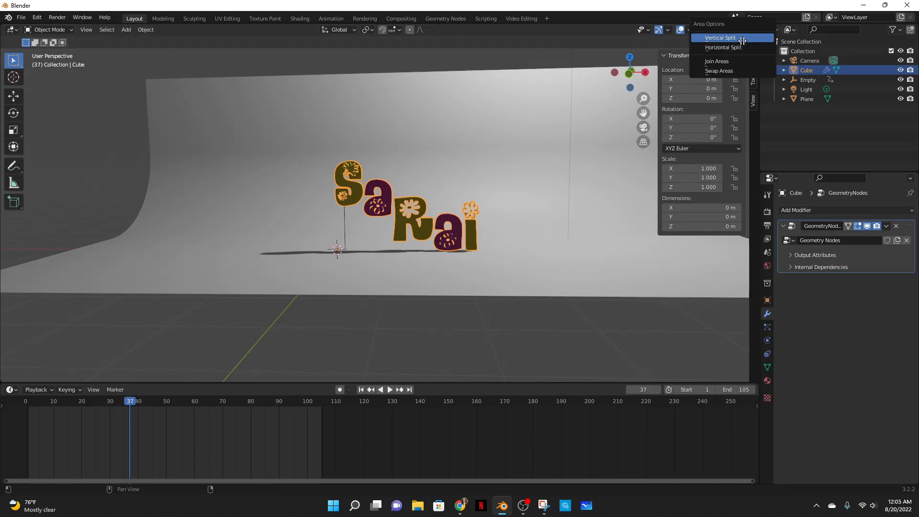
click(742, 42)
click(555, 127)
click(580, 30)
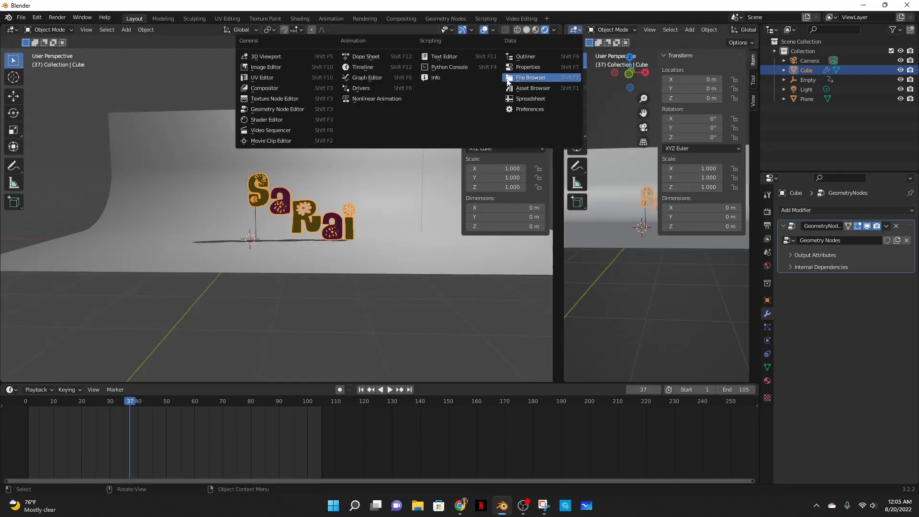
click(286, 109)
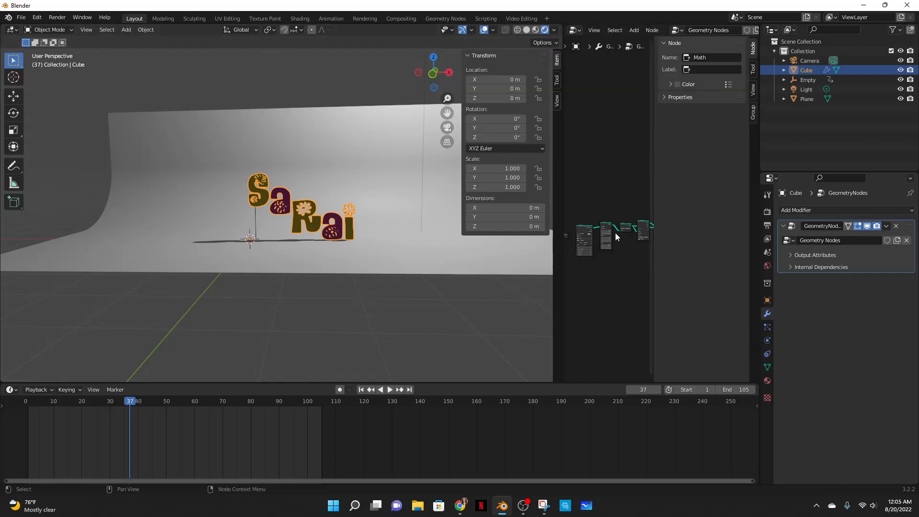
- In the new node editor, move the Float Curve's middle point to about 0.50, 0.29
click(663, 43)
drag(653, 49, 795, 51)
scroll(737, 260, up, 3)
middle_drag(753, 264, 635, 277)
middle_drag(756, 248, 624, 205)
middle_drag(742, 195, 569, 187)
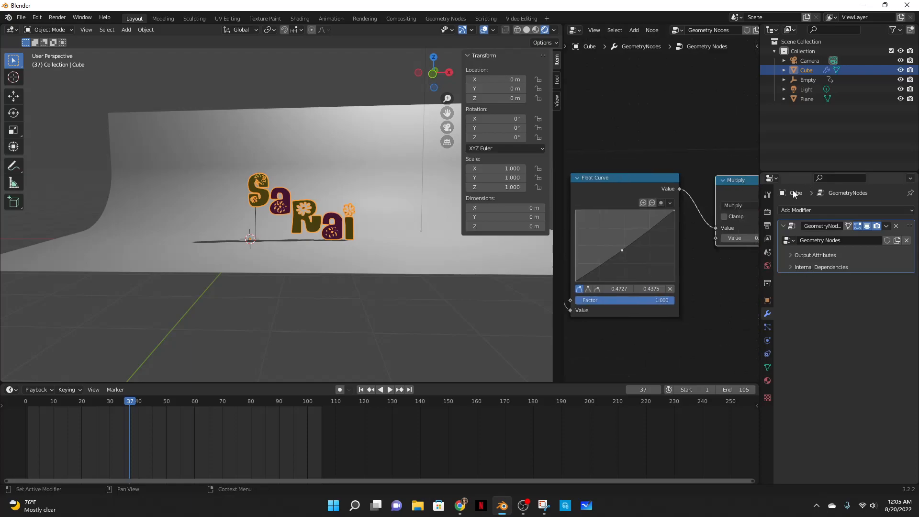
drag(622, 250, 625, 261)
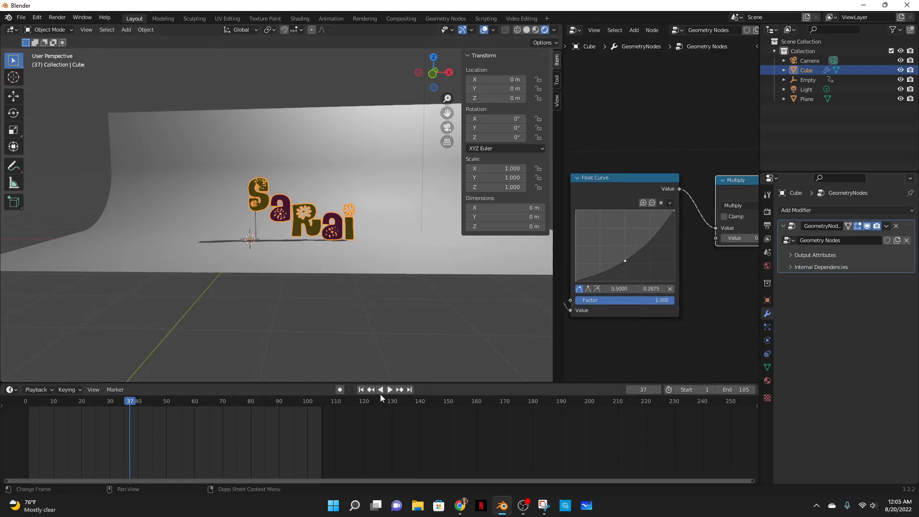
- Play back the animation to review the letter lift with the adjusted curve
click(389, 389)
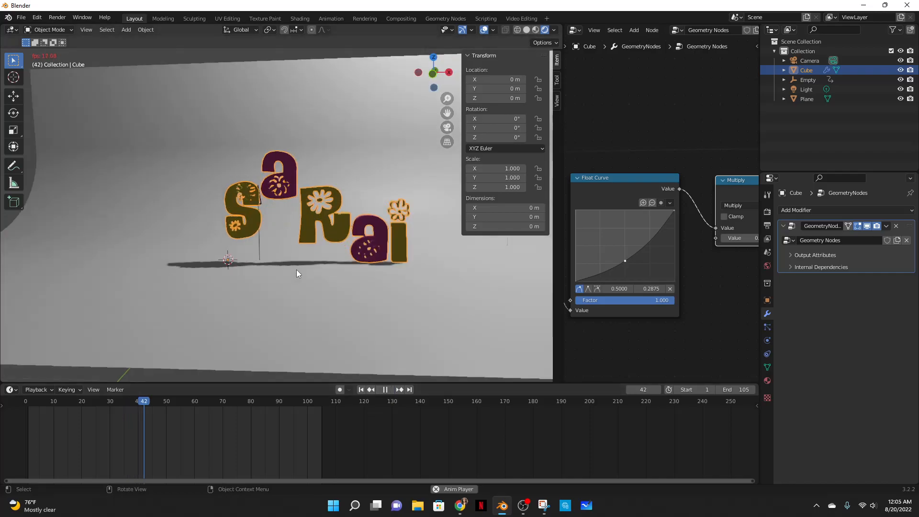
click(384, 390)
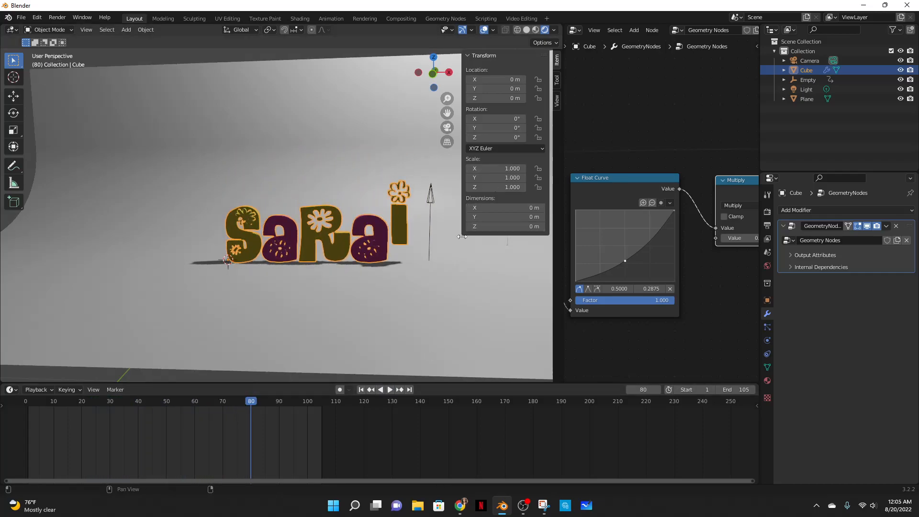
drag(459, 246, 505, 127)
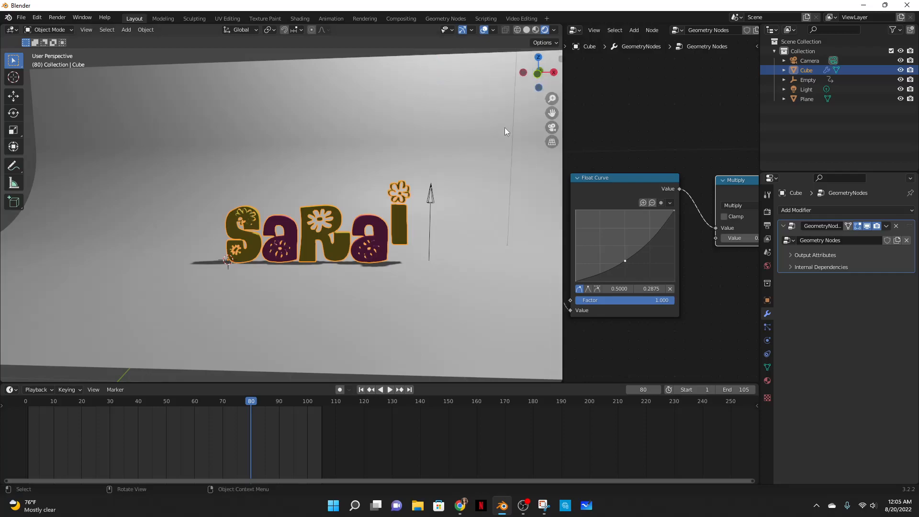
click(523, 506)
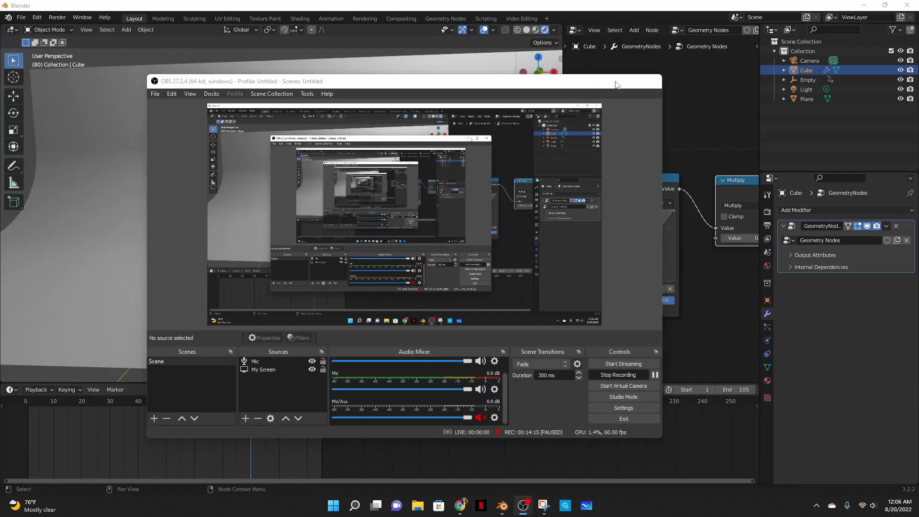
click(605, 82)
click(385, 387)
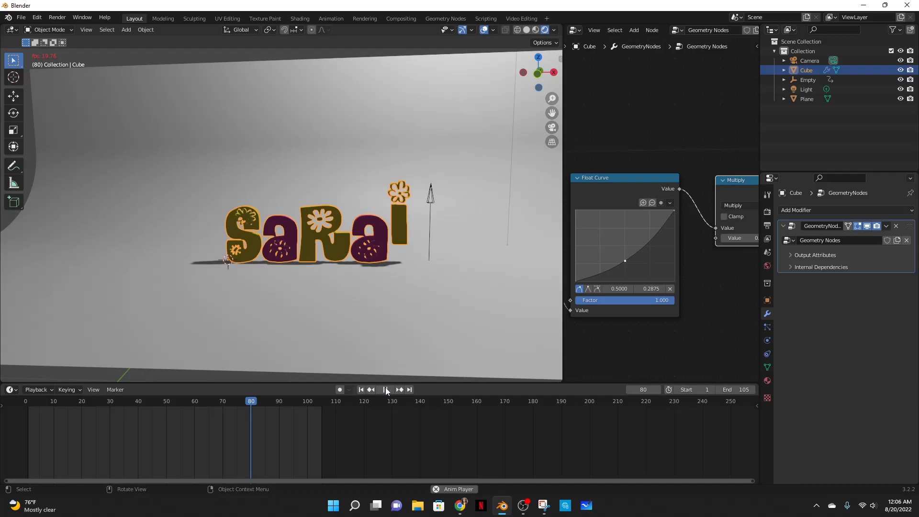
click(386, 387)
click(387, 391)
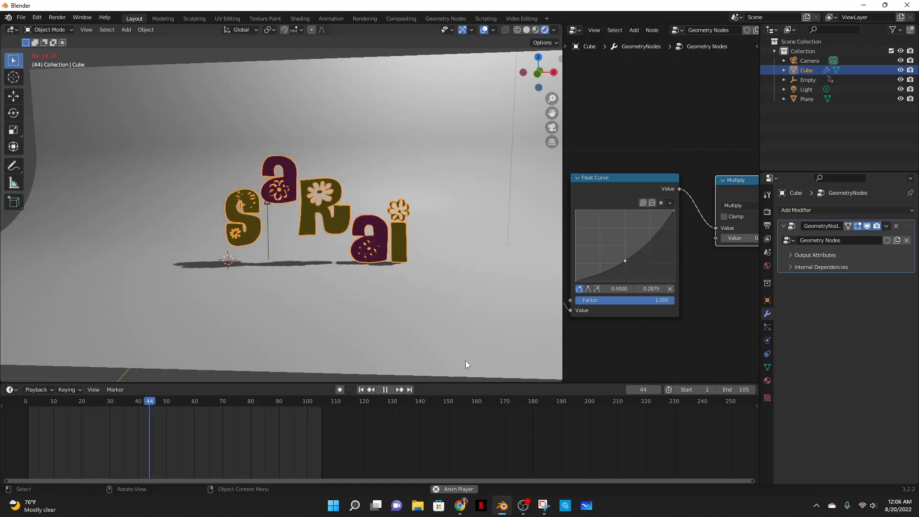
click(388, 389)
drag(176, 403, 23, 399)
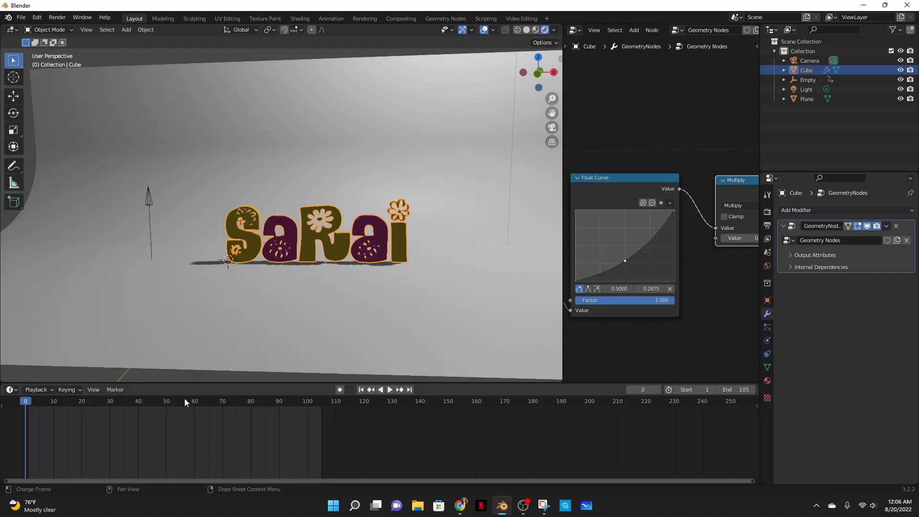
click(391, 389)
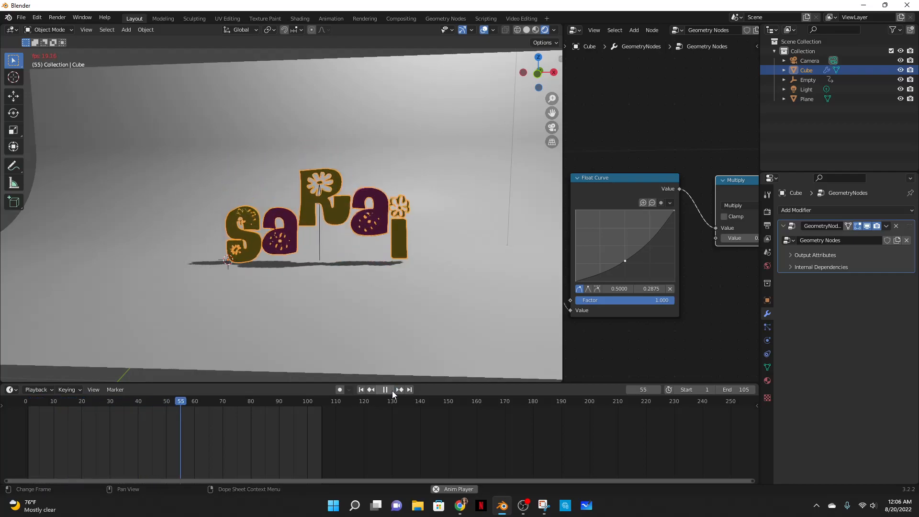
click(392, 390)
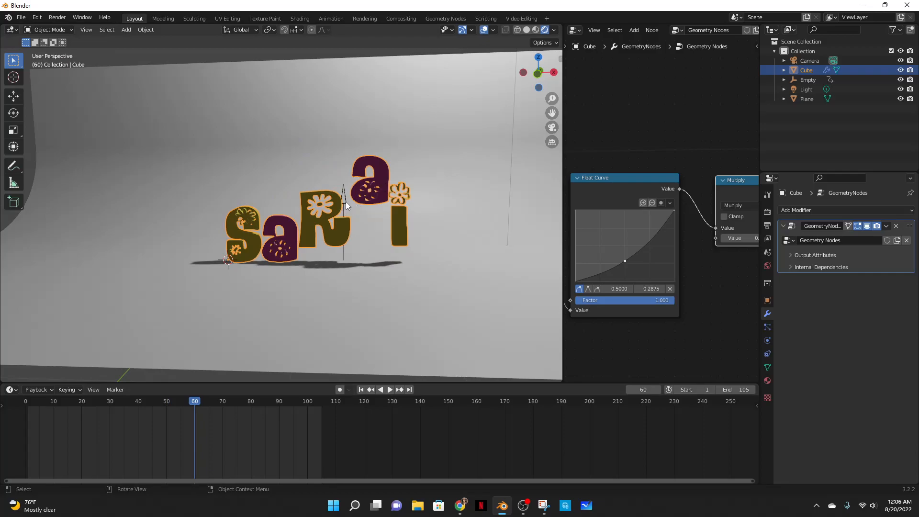
- Select the Empty and replay the animation from the start to review its motion
click(345, 201)
drag(190, 399, 65, 395)
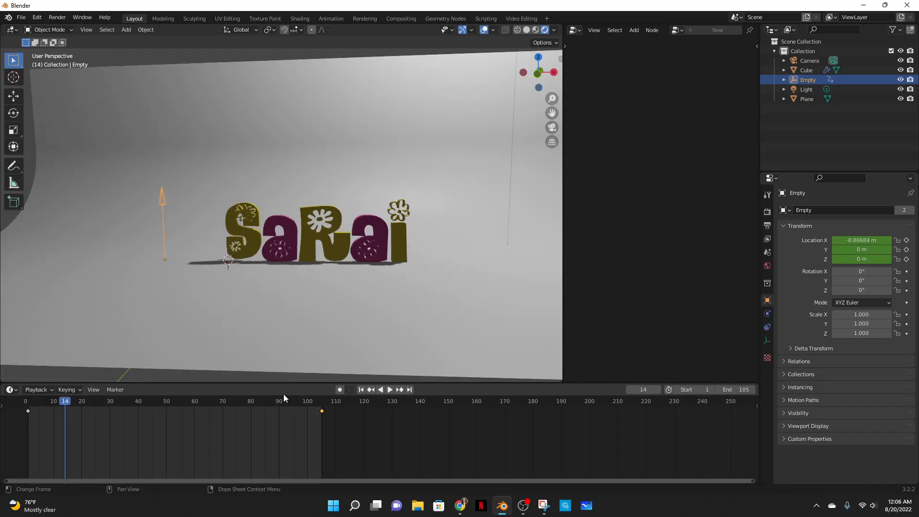
click(393, 389)
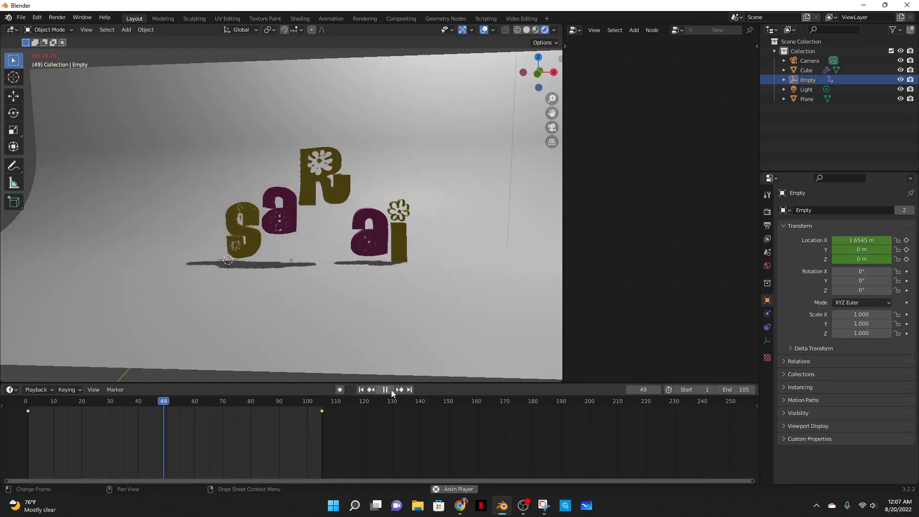
click(392, 389)
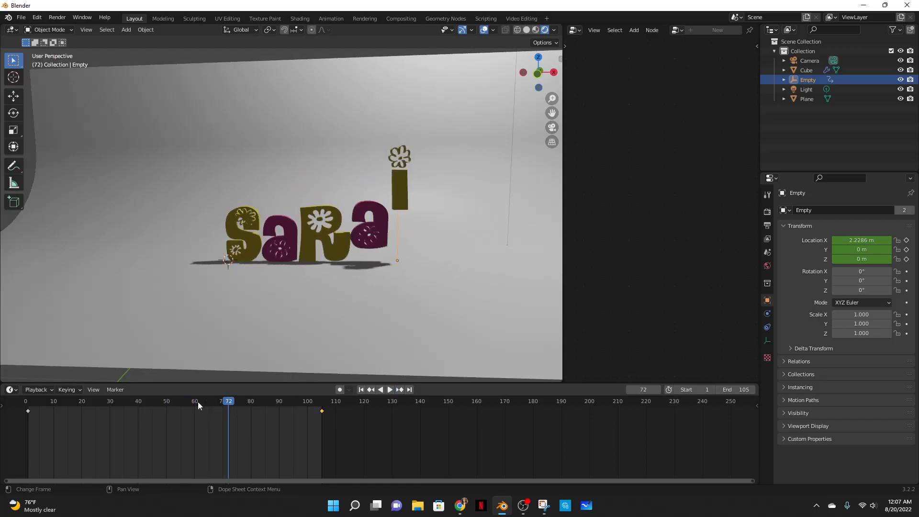
drag(212, 406, 31, 402)
key(space)
key(space)
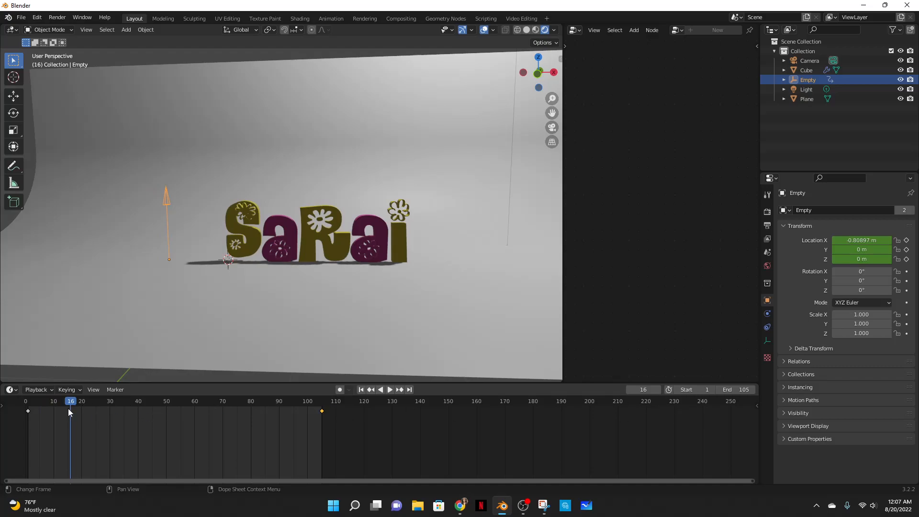
- Set the scene's start frame to 16
click(693, 390)
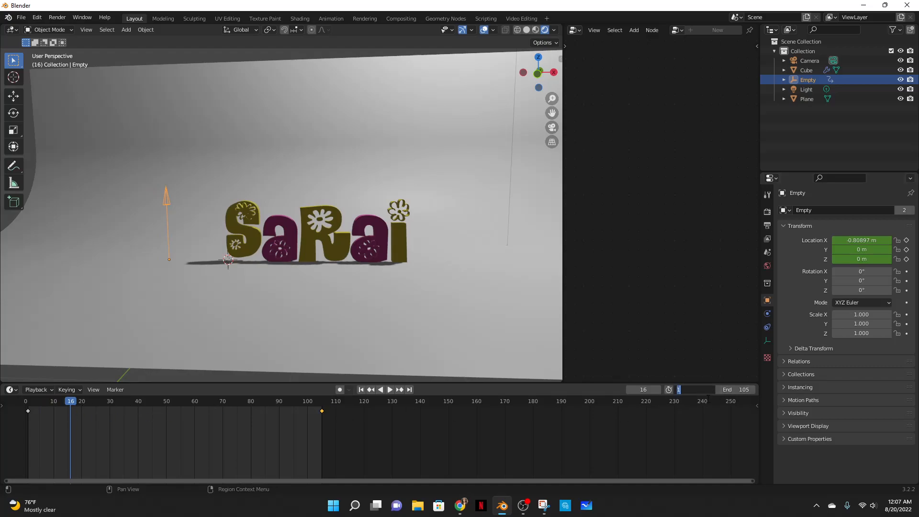
text(16)
key(Return)
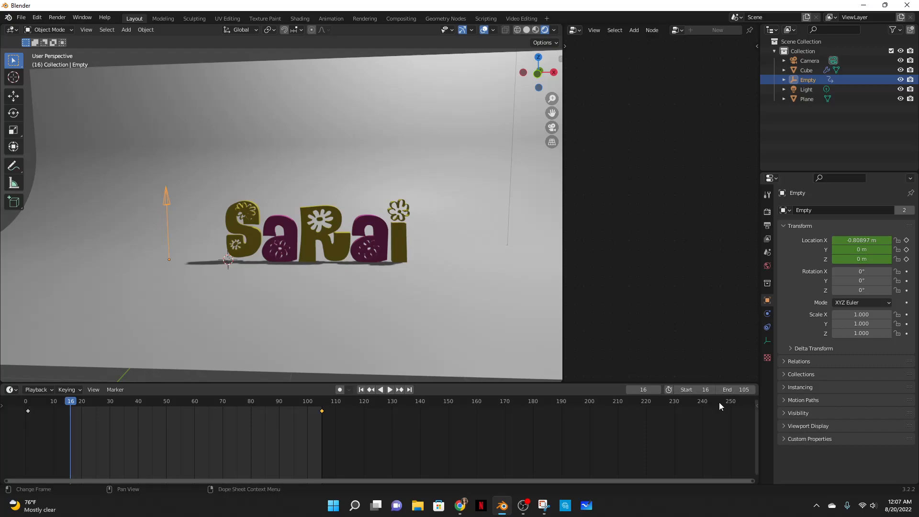
- Try moving the Empty's first location keyframe to frame 16, then undo the move
click(390, 390)
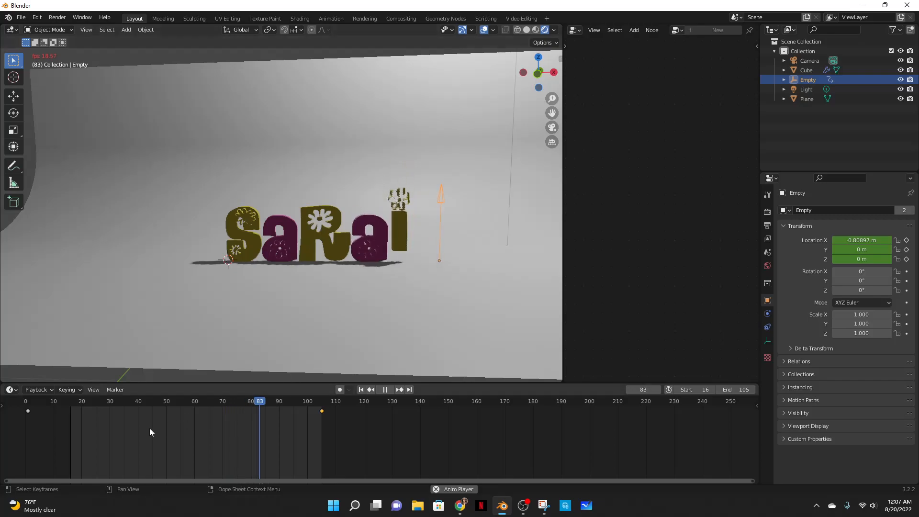
click(29, 411)
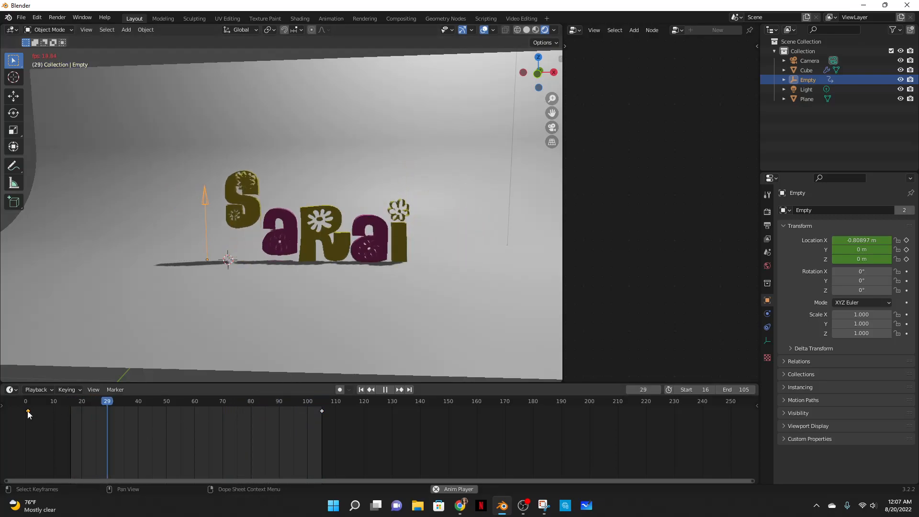
drag(28, 412, 71, 412)
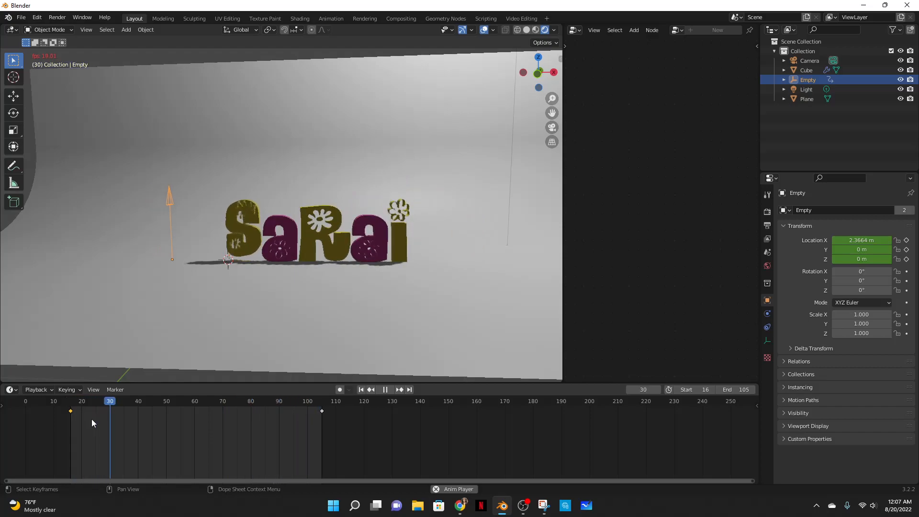
key(ctrl+z)
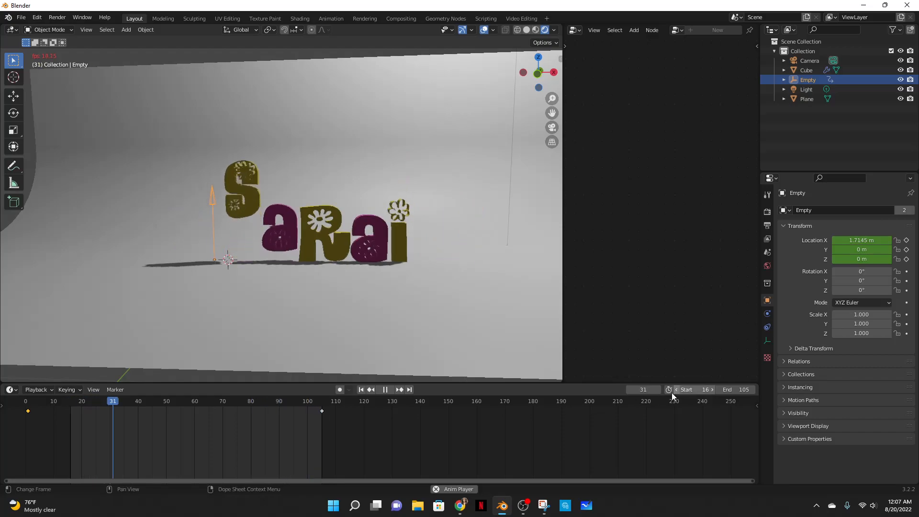
- Widen the 3D viewport over the node editor area while the animation plays
click(384, 389)
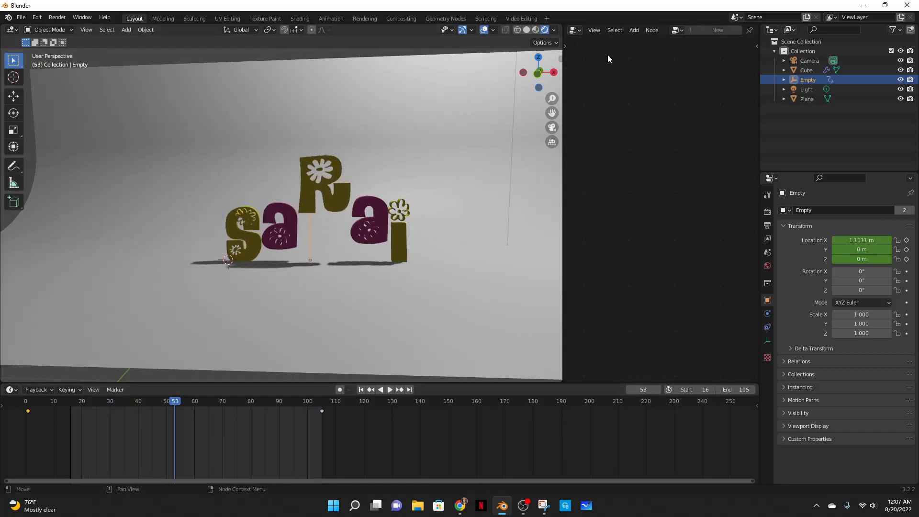
drag(590, 46, 744, 47)
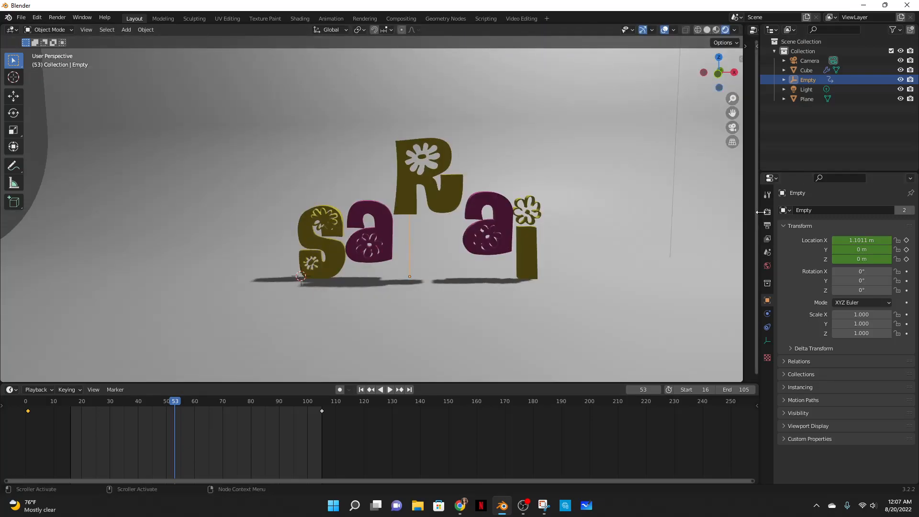
- Set the render output path to a new folder named 81922 inside Desktop\animations
click(767, 226)
scroll(813, 276, down, 3)
click(906, 350)
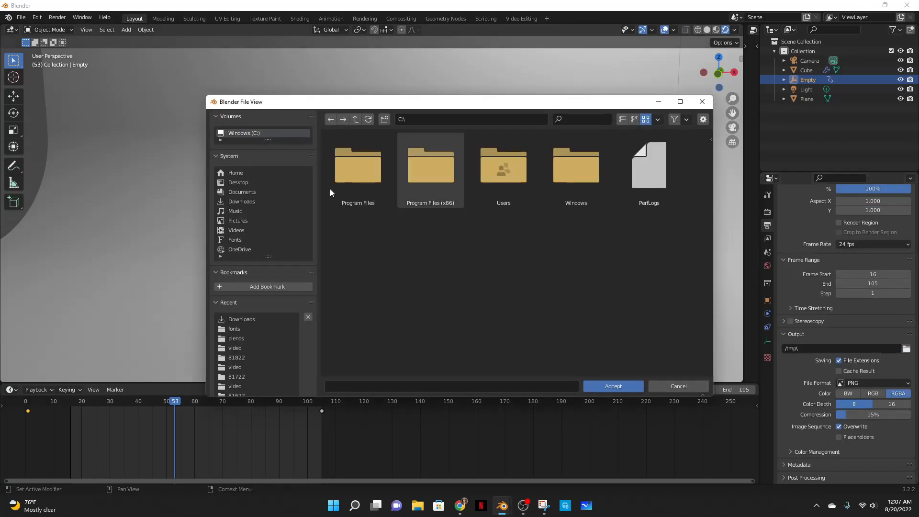
click(238, 182)
click(357, 167)
click(385, 120)
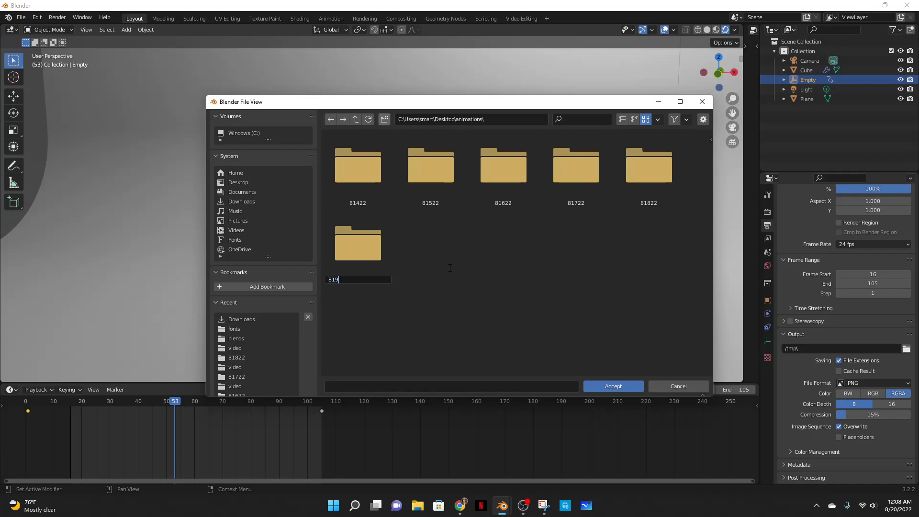
key(Return)
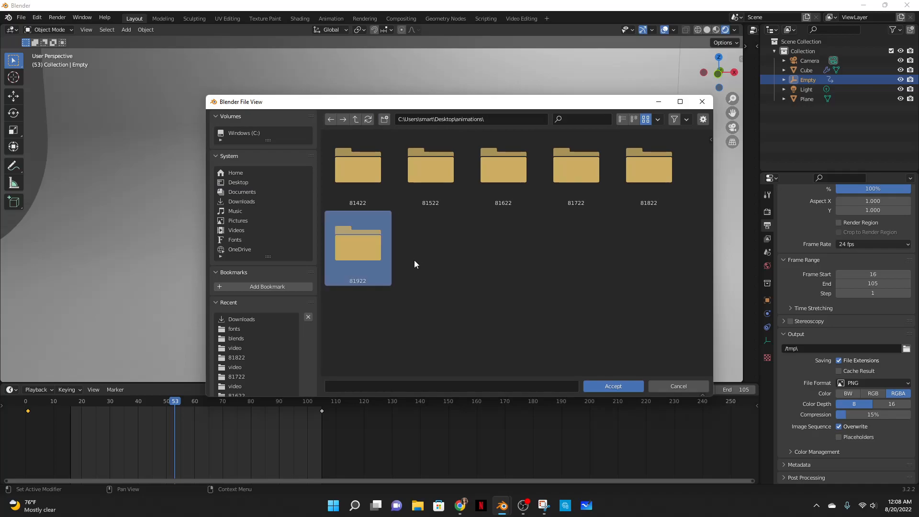
double_click(380, 236)
click(607, 386)
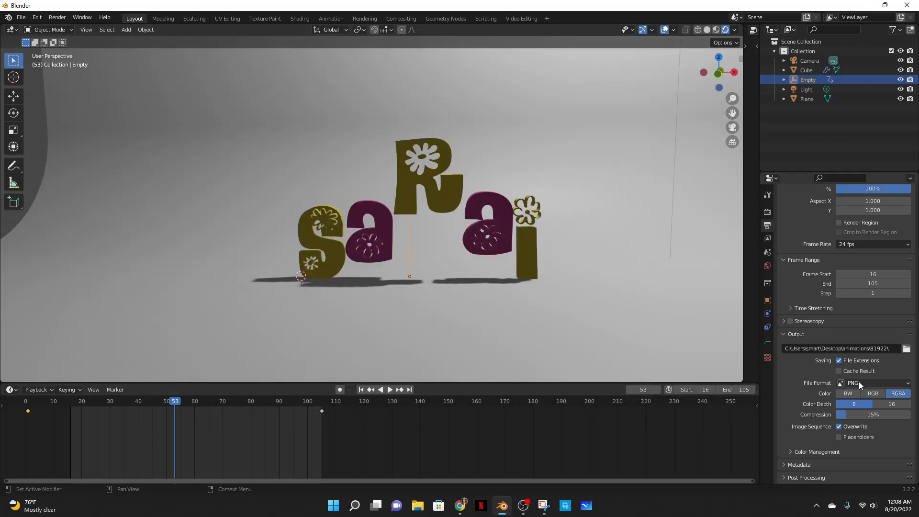
- Shrink the timeline area to enlarge the 3D viewport
scroll(492, 147, down, 5)
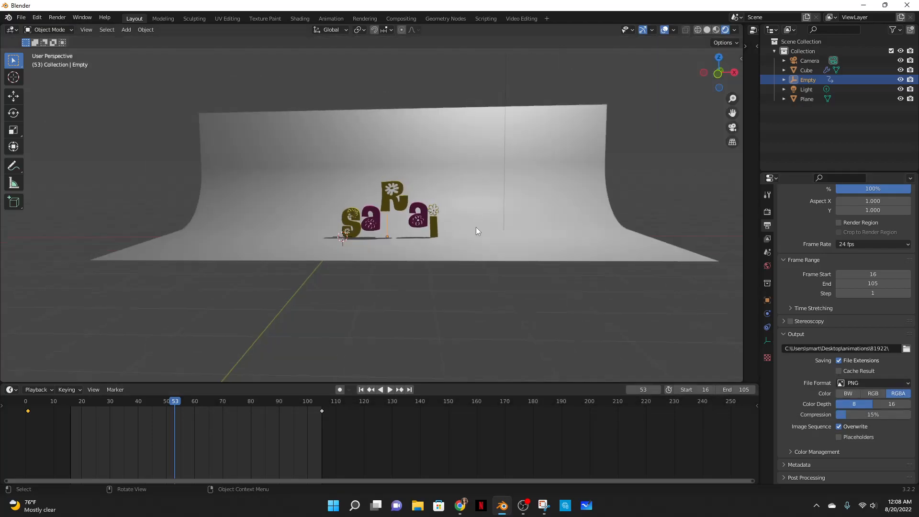
scroll(490, 220, up, 3)
click(607, 157)
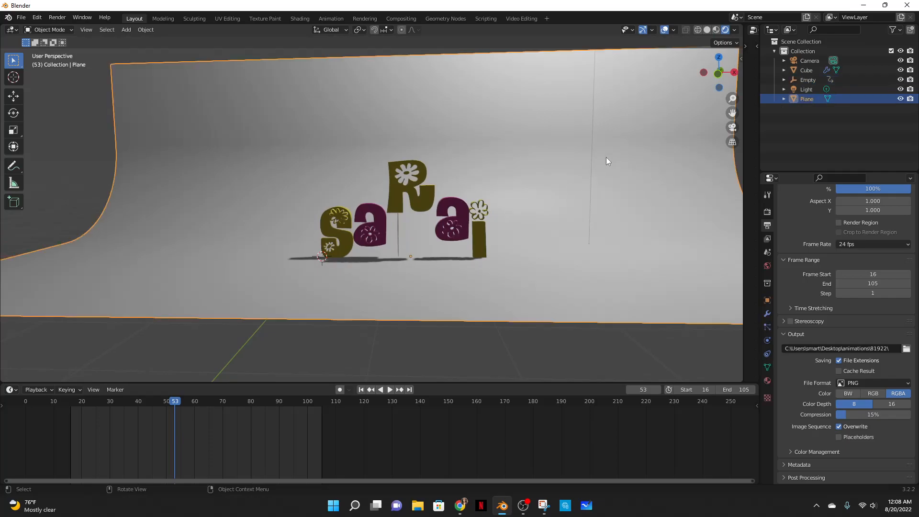
scroll(485, 237, down, 3)
middle_drag(485, 237, 490, 240)
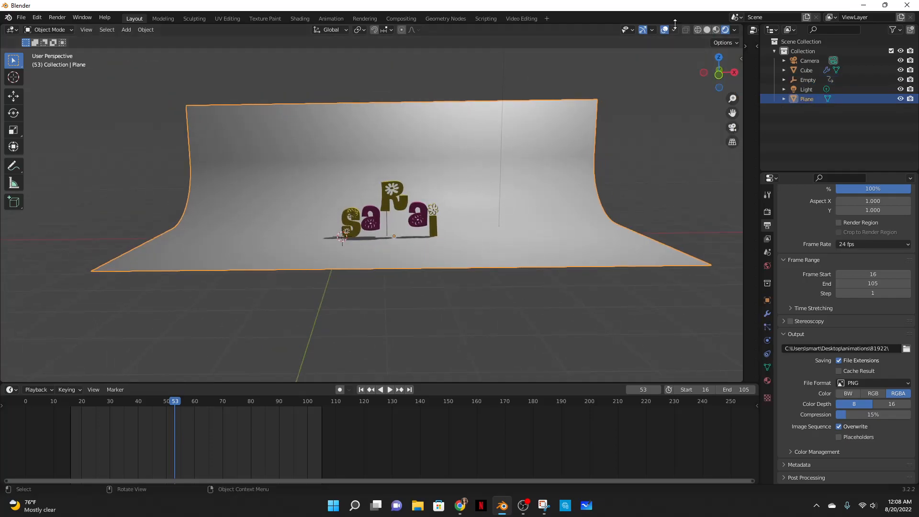
scroll(427, 191, down, 3)
middle_drag(426, 191, 442, 128)
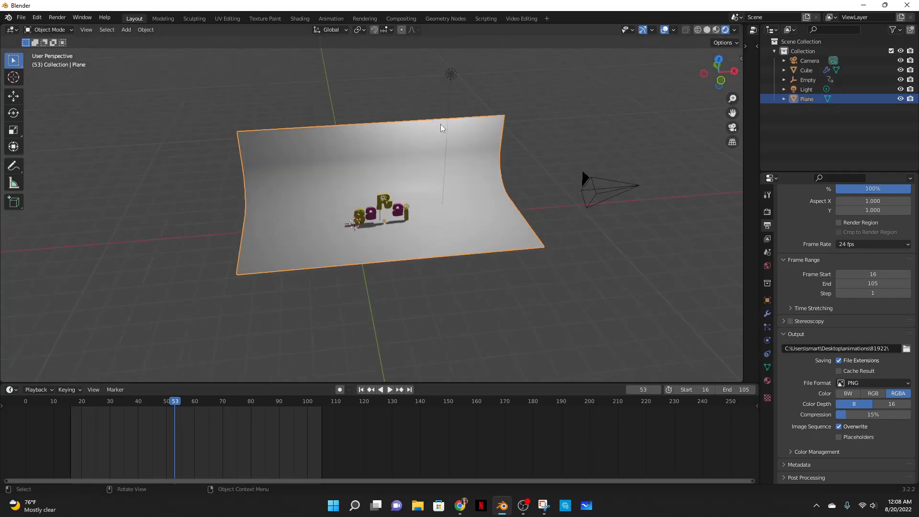
click(454, 74)
click(557, 381)
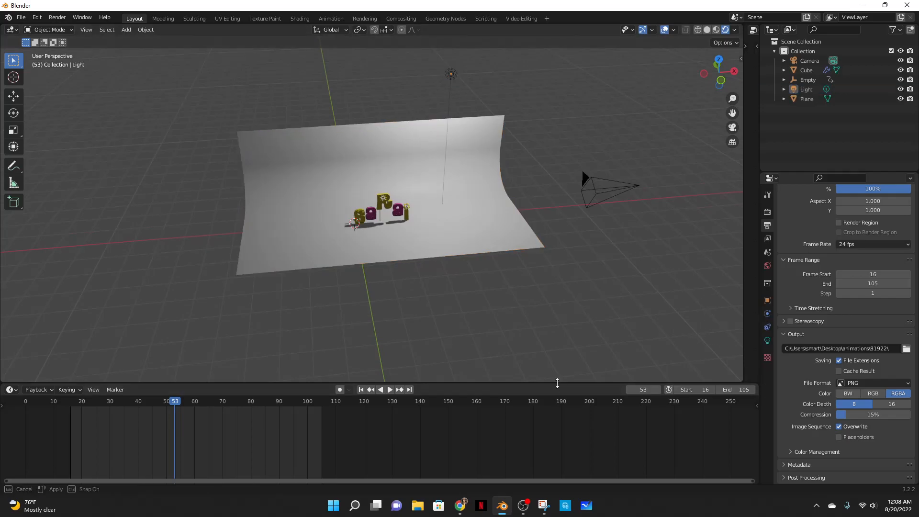
drag(556, 382, 552, 473)
- Select the light, change it to a Sun lamp and set its strength to 3
click(450, 119)
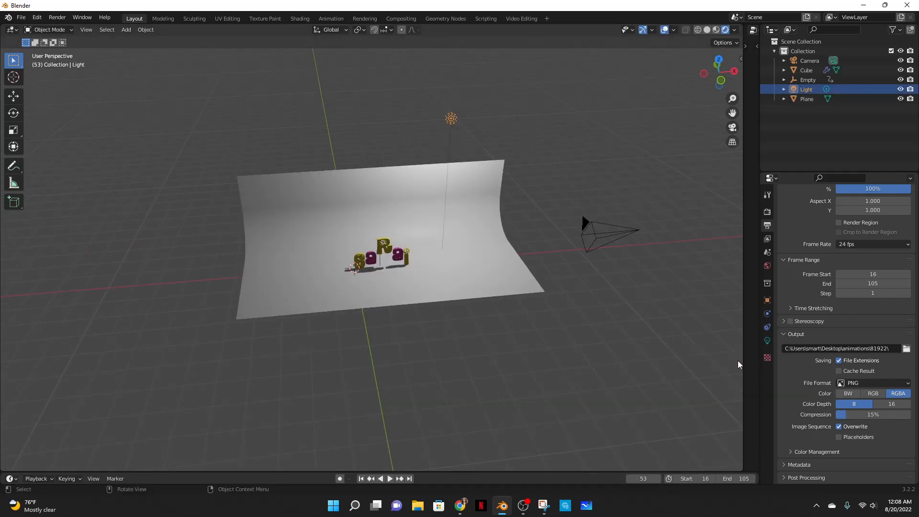
click(767, 340)
click(830, 252)
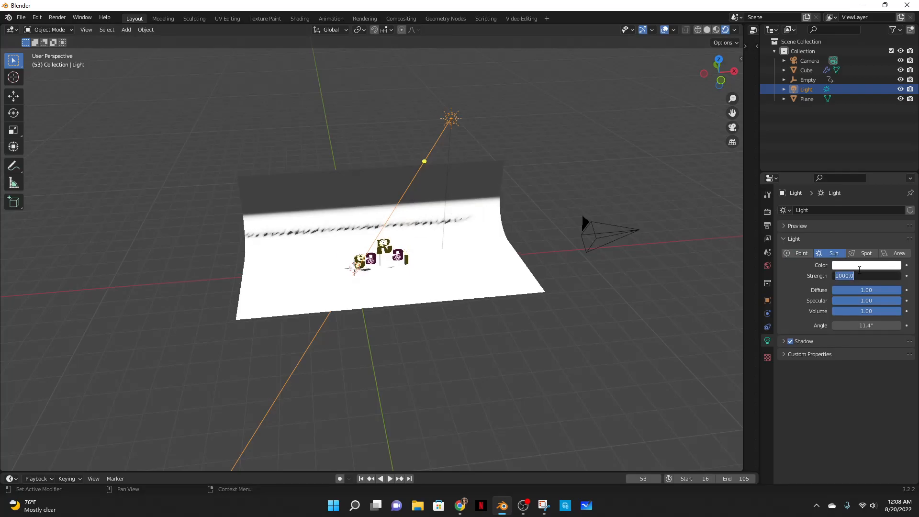
key(Return)
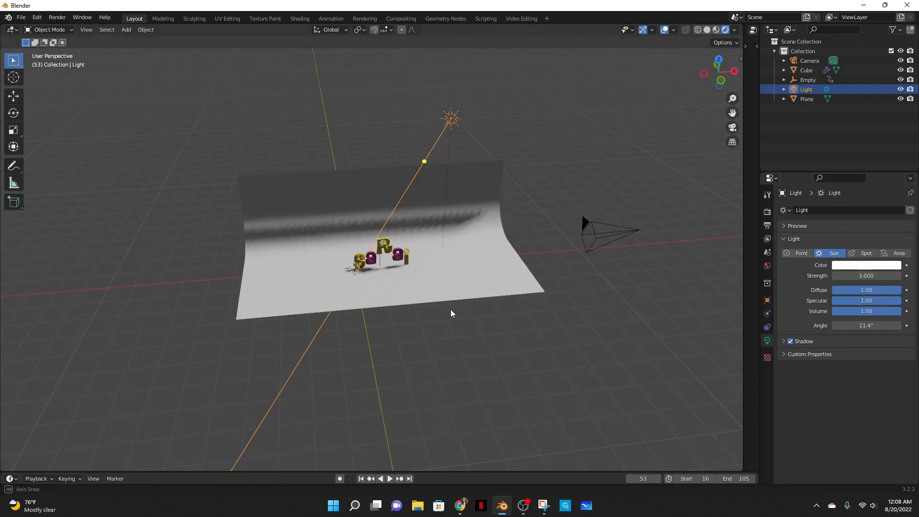
- Move the sun light and rotate it so its rays angle toward the text
middle_drag(445, 312, 504, 301)
key(g)
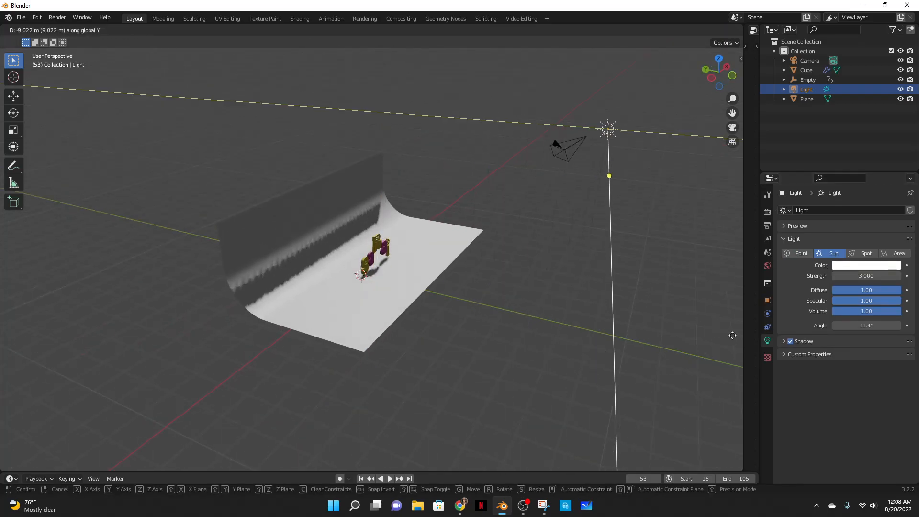
click(177, 345)
scroll(319, 269, down, 5)
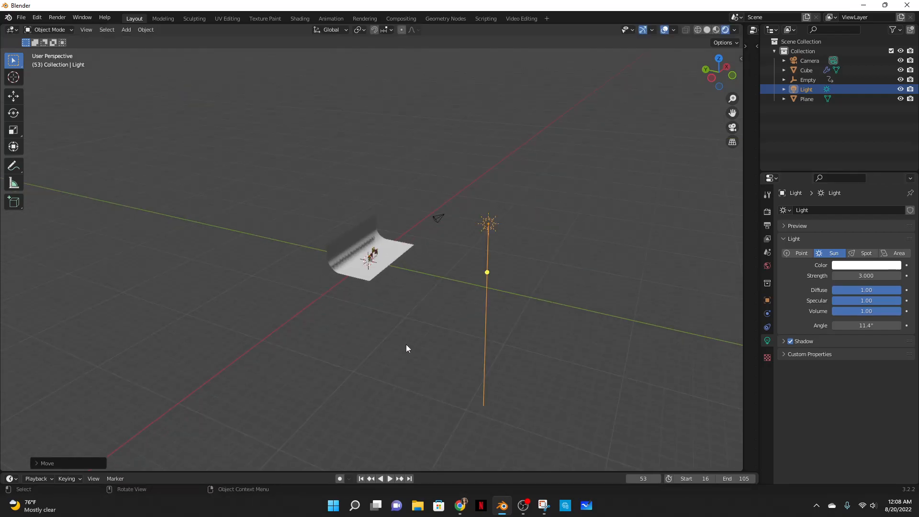
key(r)
click(254, 239)
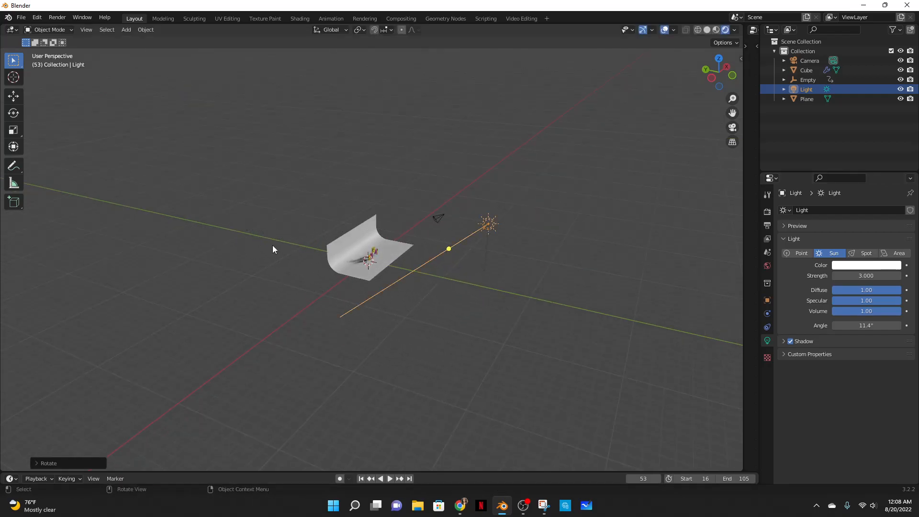
- Select the backdrop plane and darken its material's base color to hex 3C3C3C
scroll(375, 328, up, 4)
middle_drag(450, 345, 409, 331)
scroll(407, 330, up, 4)
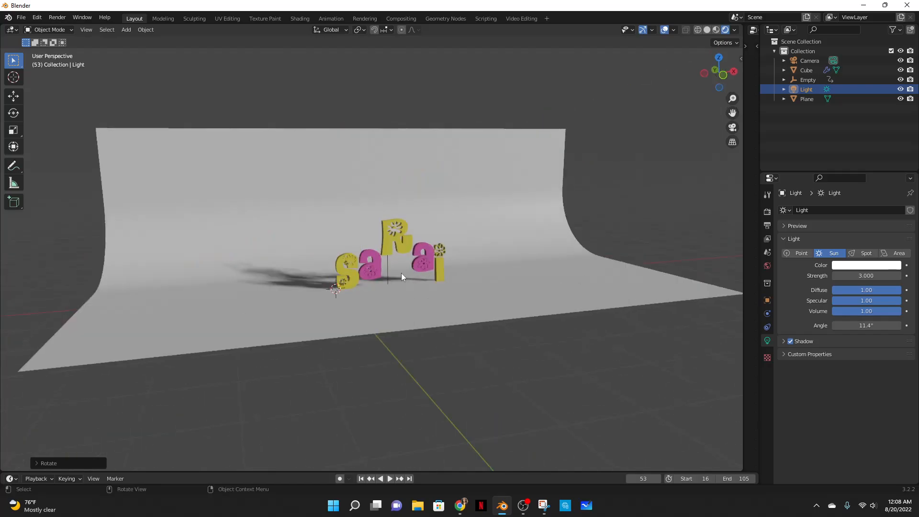
click(442, 188)
middle_drag(495, 265, 499, 301)
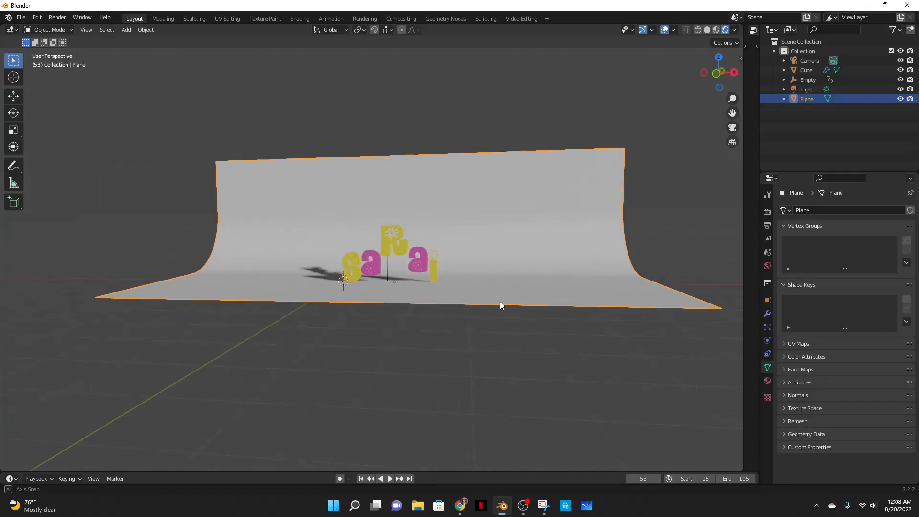
click(767, 381)
click(817, 249)
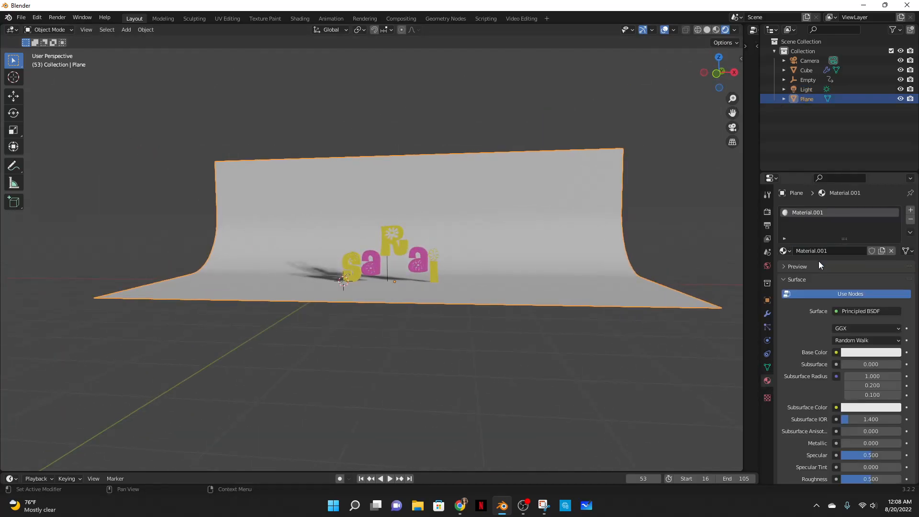
click(855, 353)
drag(893, 221, 893, 269)
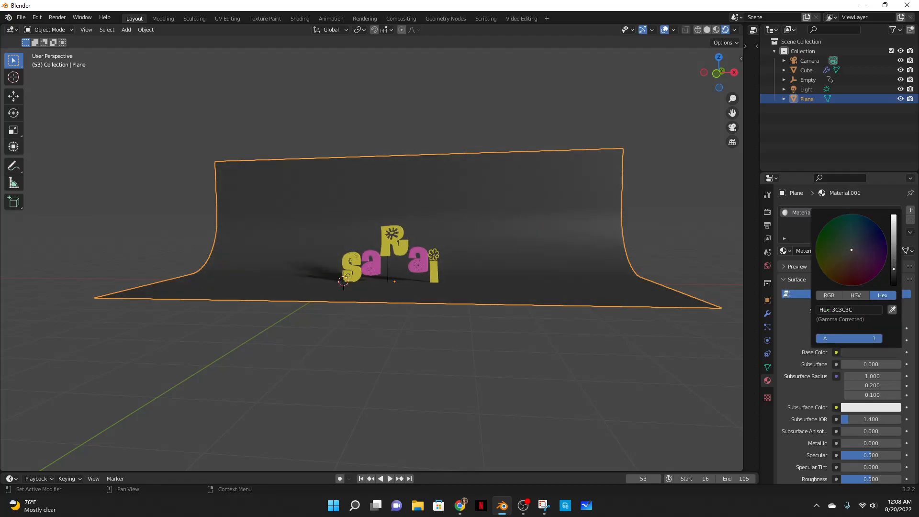
mouse_move(527, 337)
middle_down()
mouse_move(517, 364)
mouse_move(519, 348)
middle_up()
click(519, 349)
- Frame the text from the front and align the camera to the current view
mouse_move(447, 351)
middle_down()
mouse_move(443, 323)
mouse_move(443, 335)
middle_up()
key(grave)
click(378, 300)
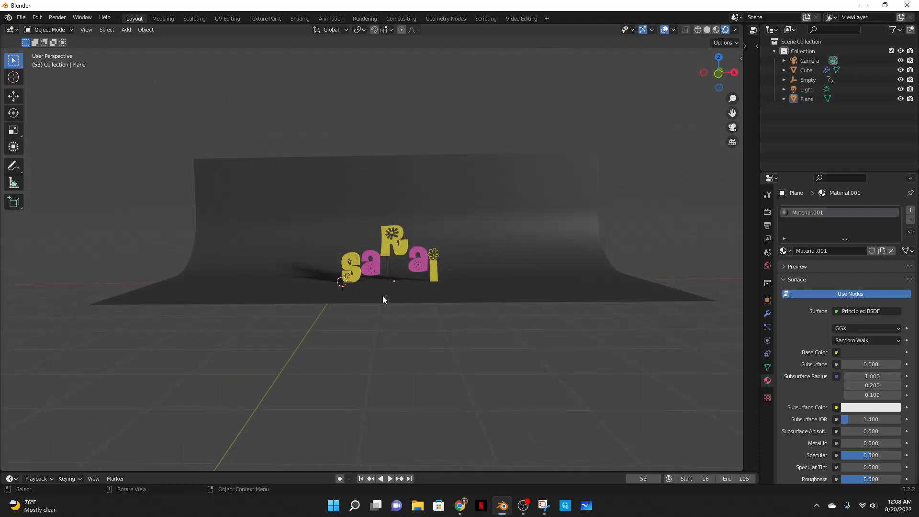
middle_drag(401, 292, 401, 299)
scroll(433, 291, up, 3)
shift+middle_drag(546, 292, 492, 281)
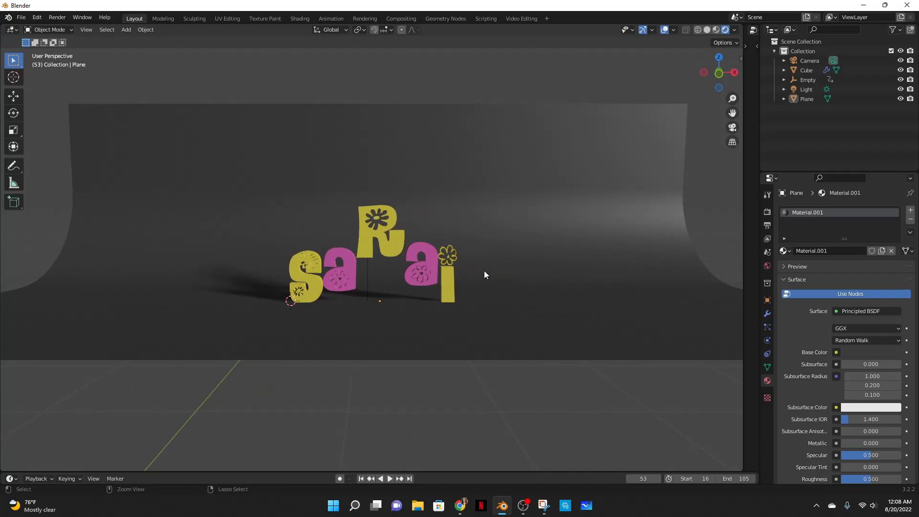
key(ctrl+alt+KP_0)
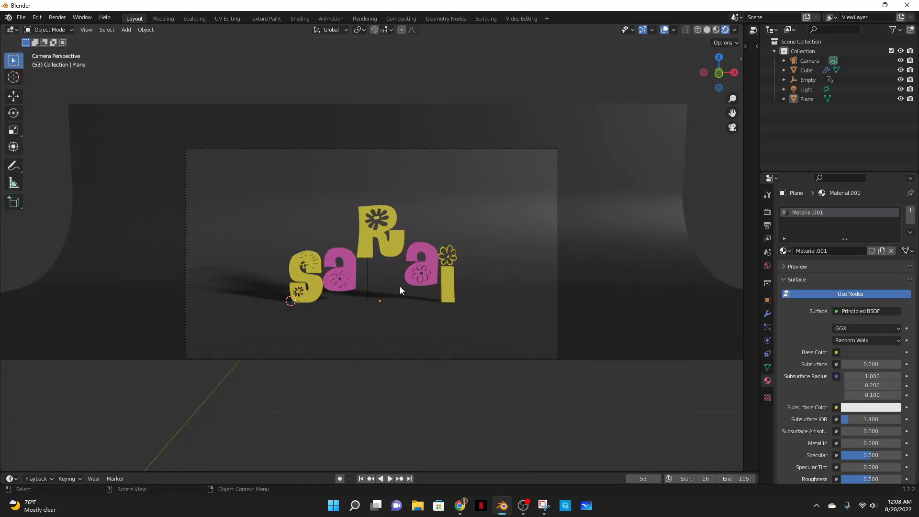
- Open the Preferences window and close it again
click(38, 21)
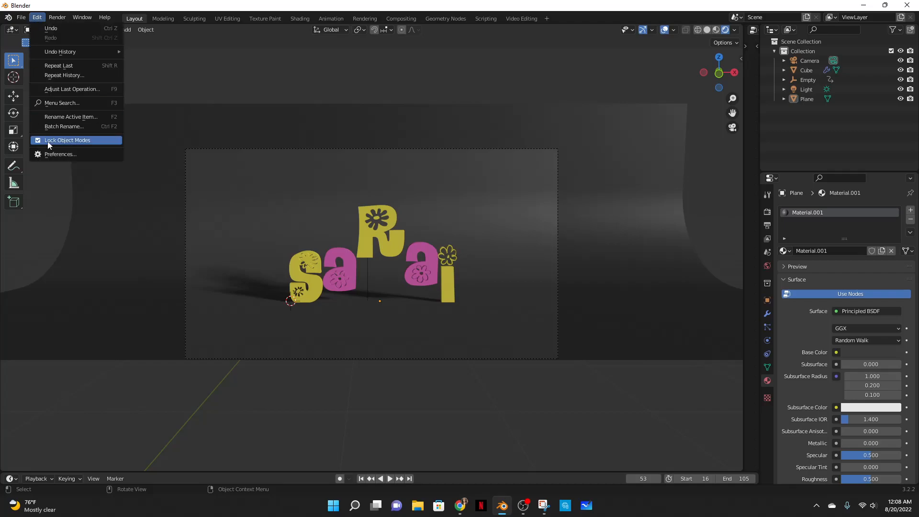
click(47, 151)
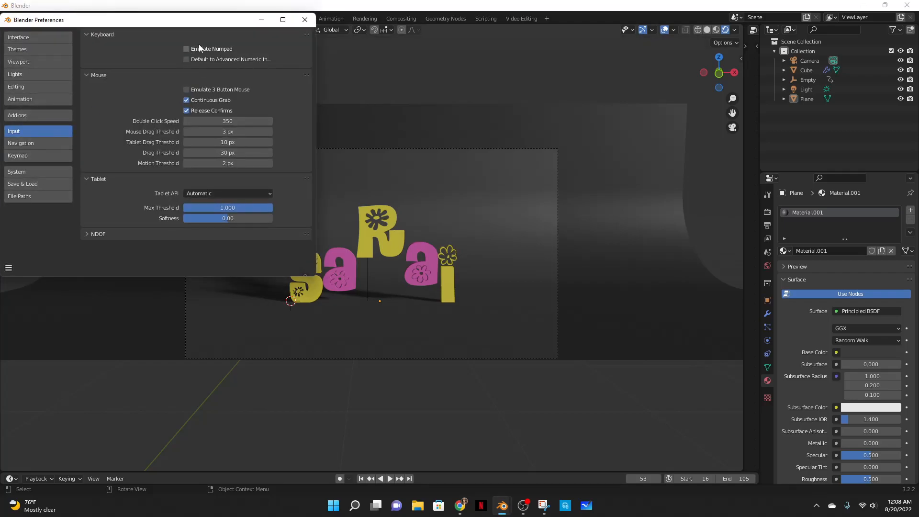
click(305, 20)
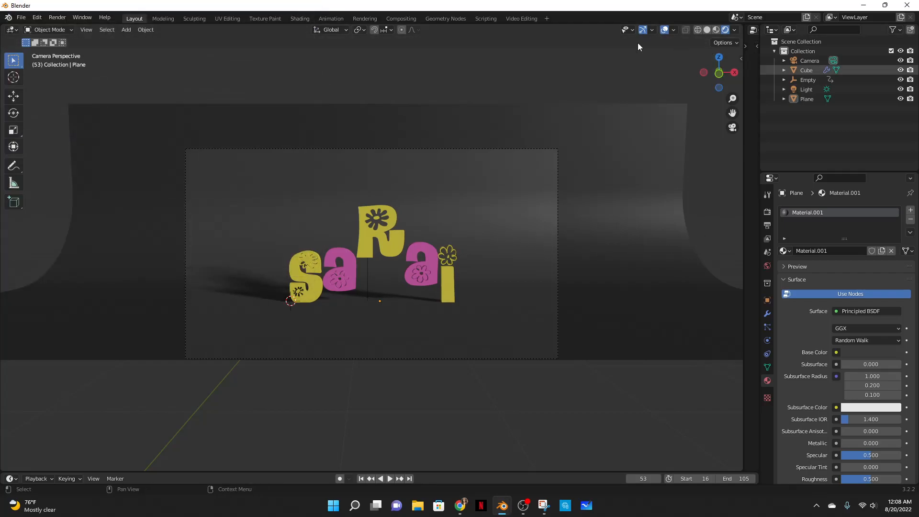
- Switch between free view and camera view to check the camera framing of the text
middle_drag(587, 264, 591, 251)
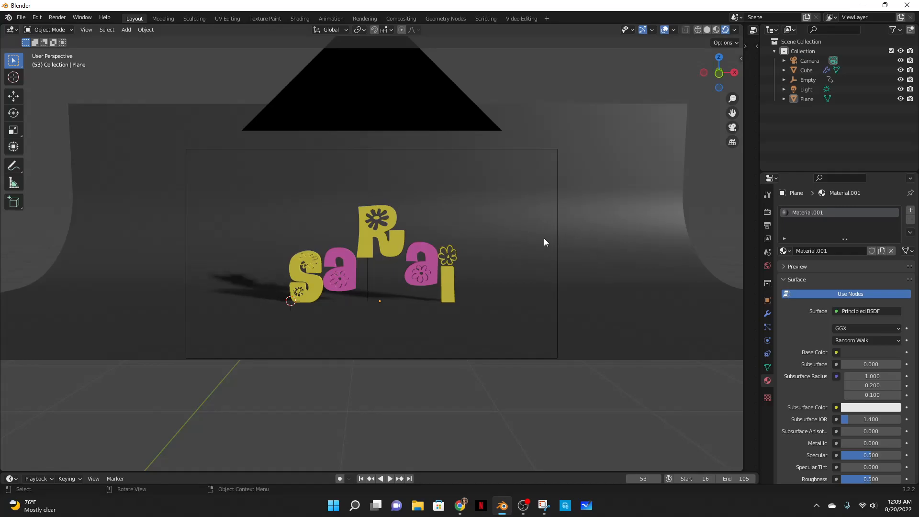
key(KP_0)
mouse_move(580, 236)
middle_down()
mouse_move(589, 230)
mouse_move(582, 239)
middle_up()
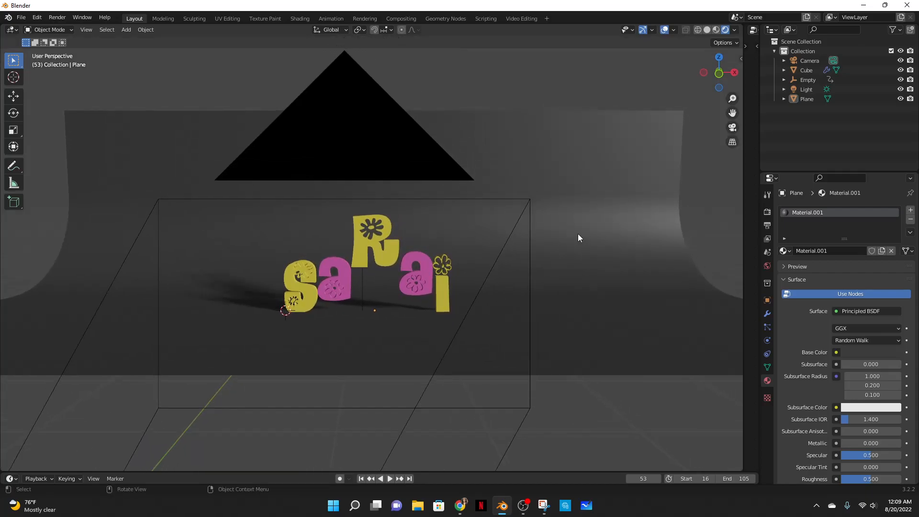
key(KP_0)
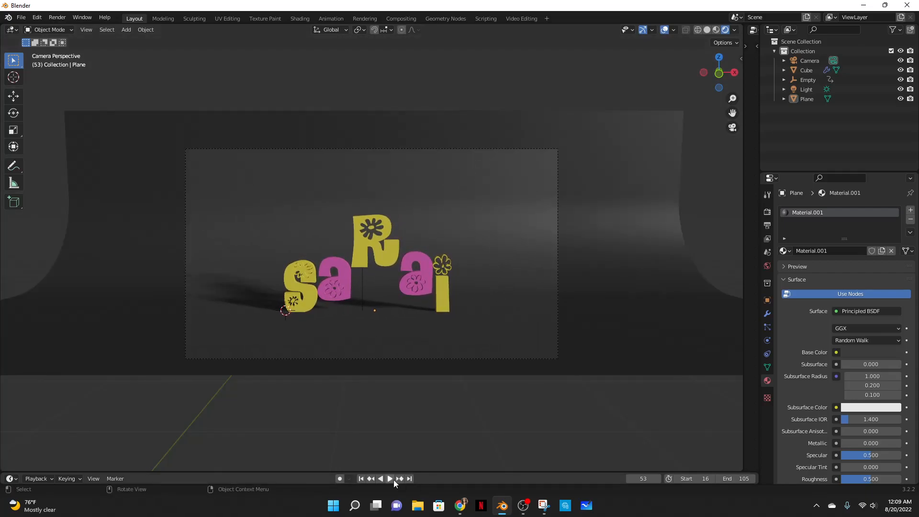
middle_click(492, 318)
scroll(492, 317, up, 1)
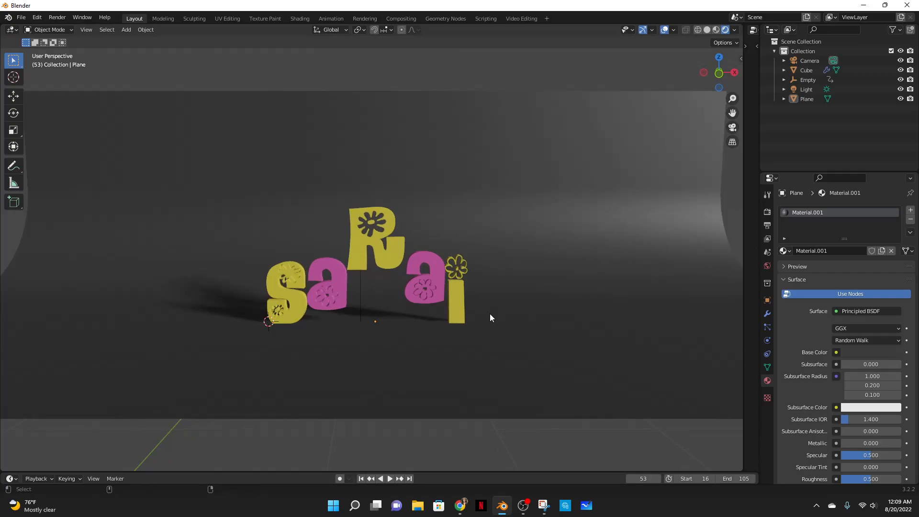
key(KP_0)
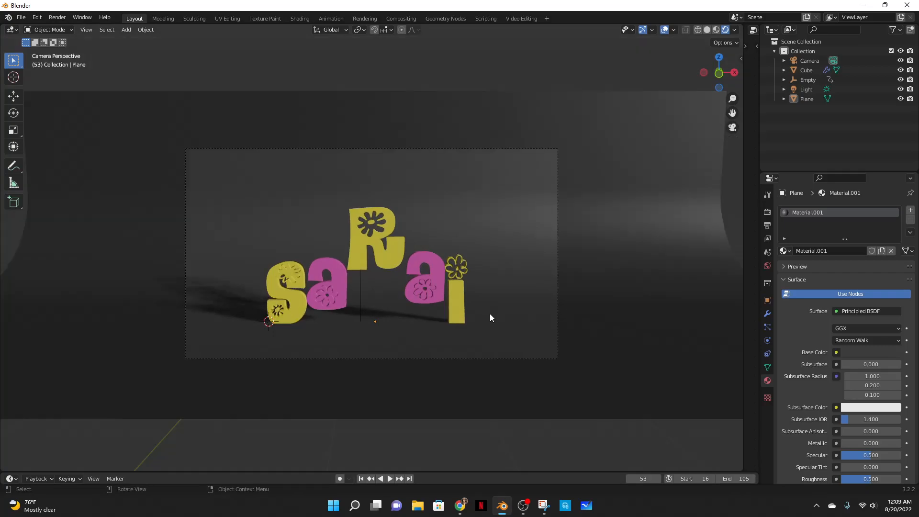
- Play the animation through the camera to review the letters lifting
click(391, 479)
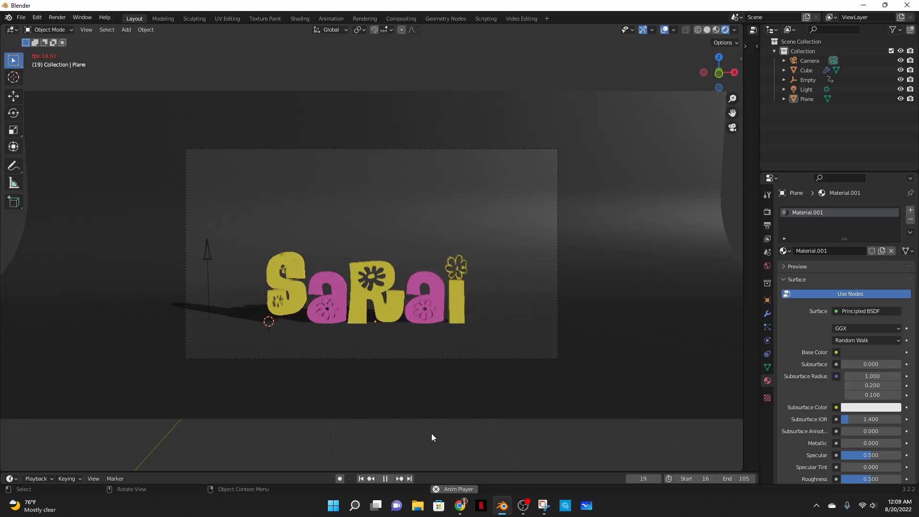
click(391, 479)
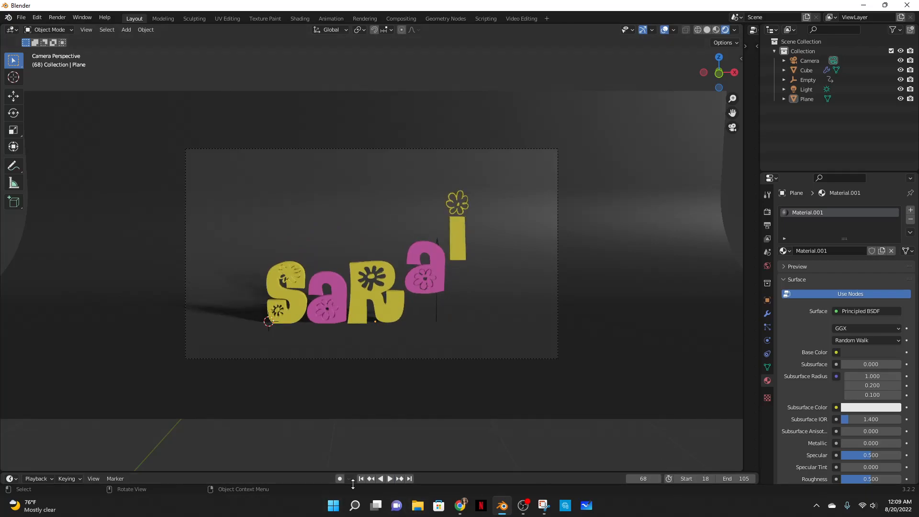
click(389, 479)
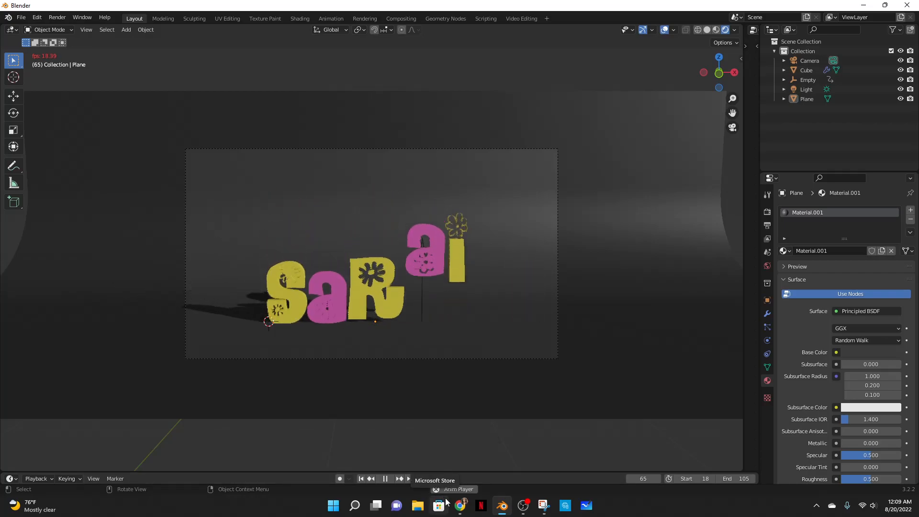
- Set the scene's start frame to 15
click(694, 478)
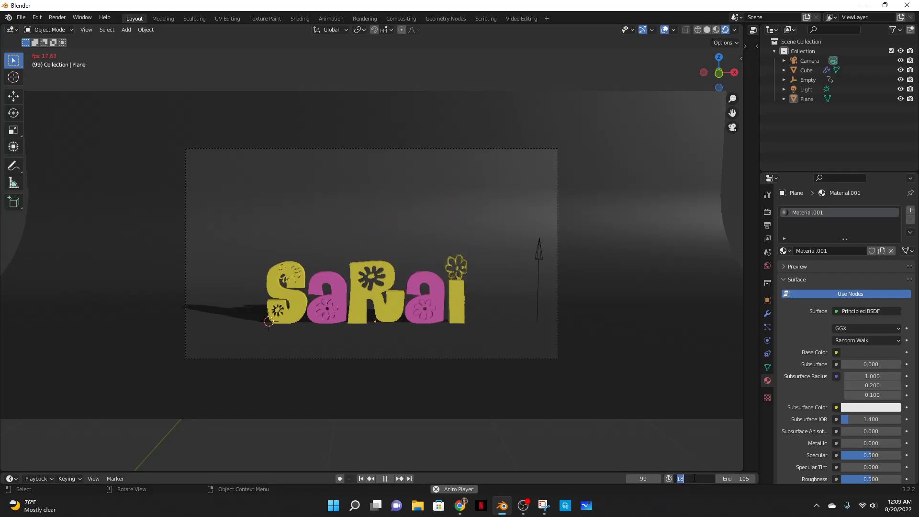
text(15)
key(Return)
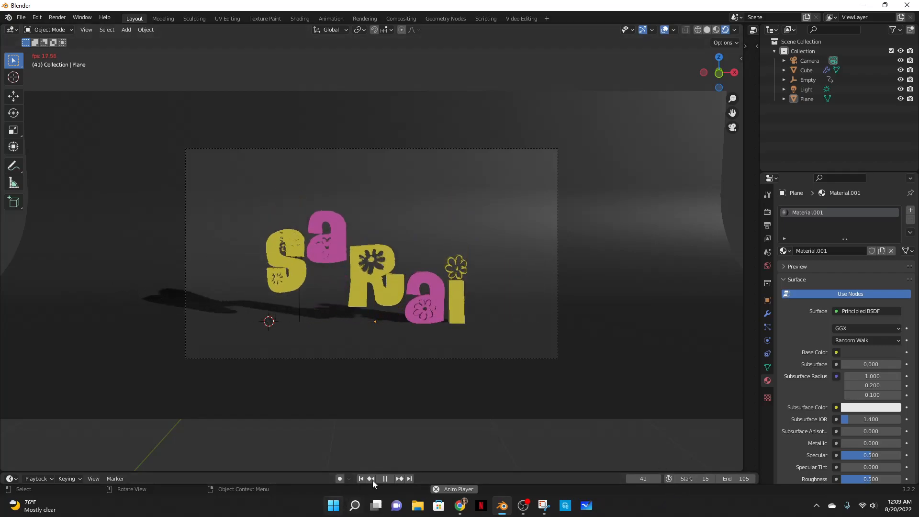
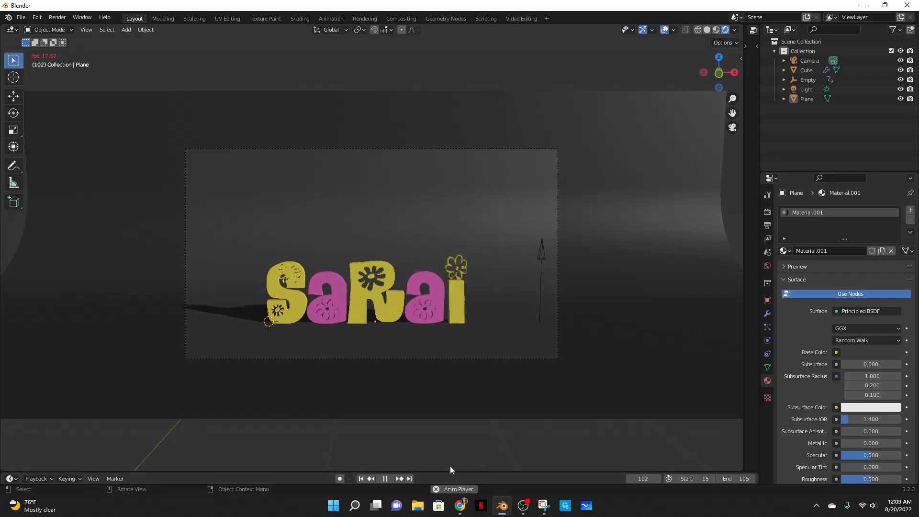
- Stop playback and render the animation as a PNG image sequence to the output folder
click(389, 479)
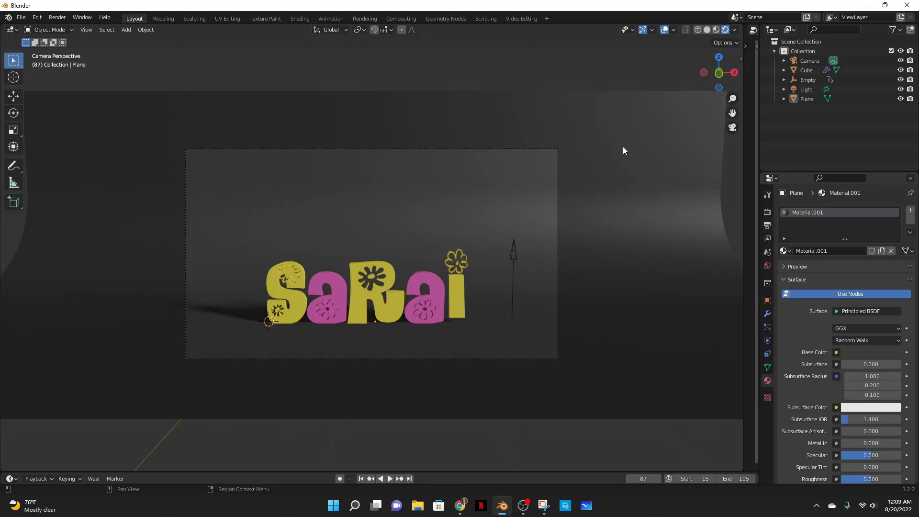
click(56, 18)
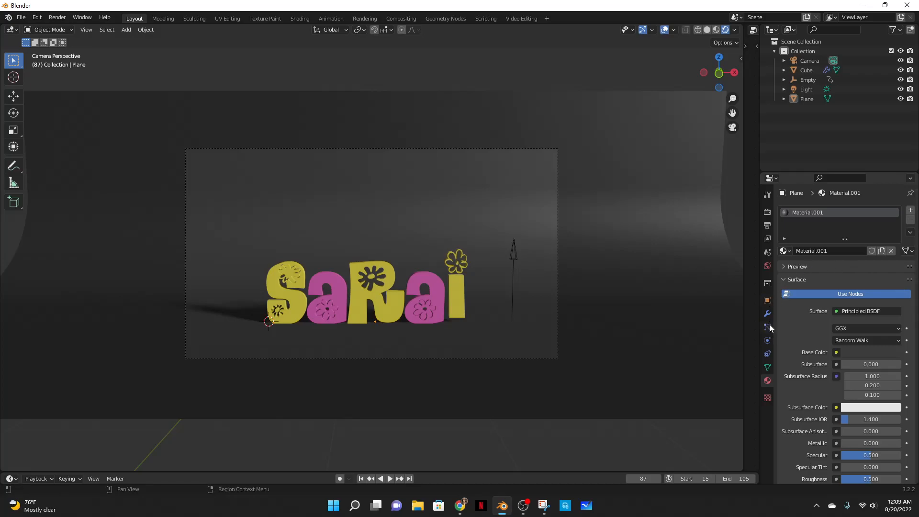
click(767, 225)
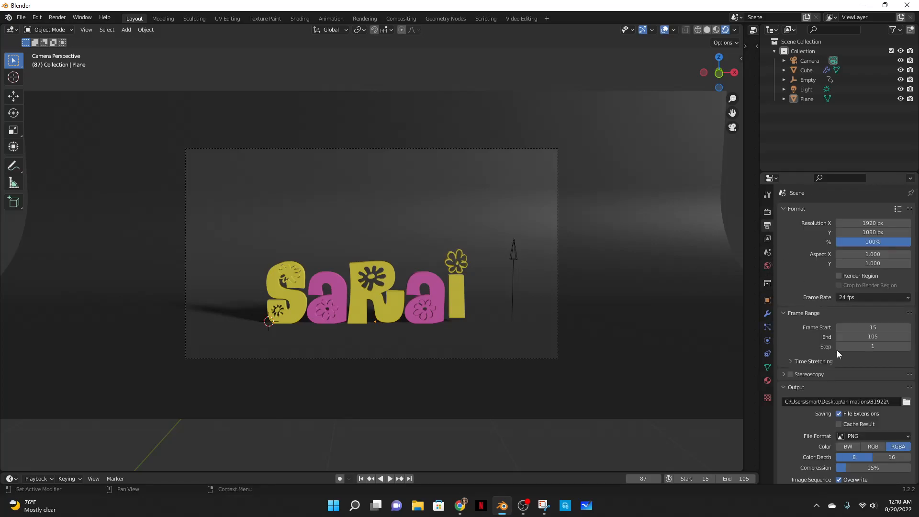
scroll(826, 326, down, 3)
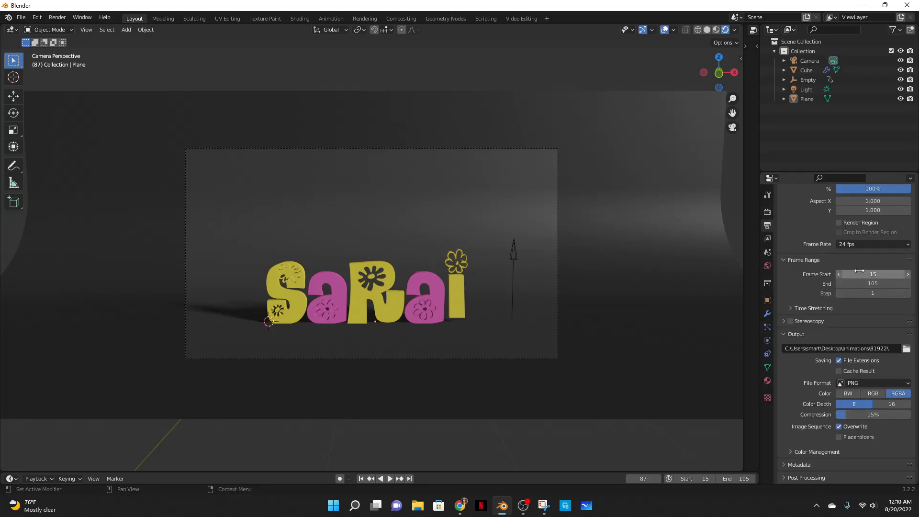
click(62, 21)
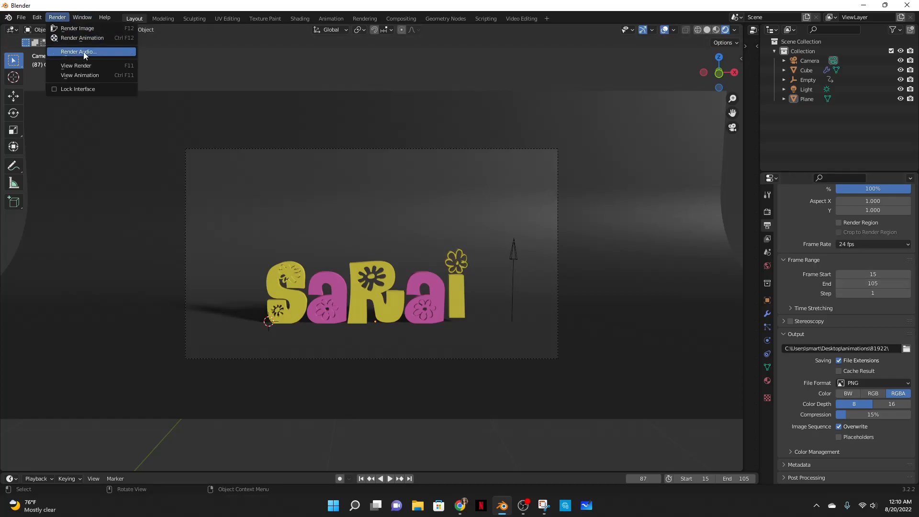
click(82, 37)
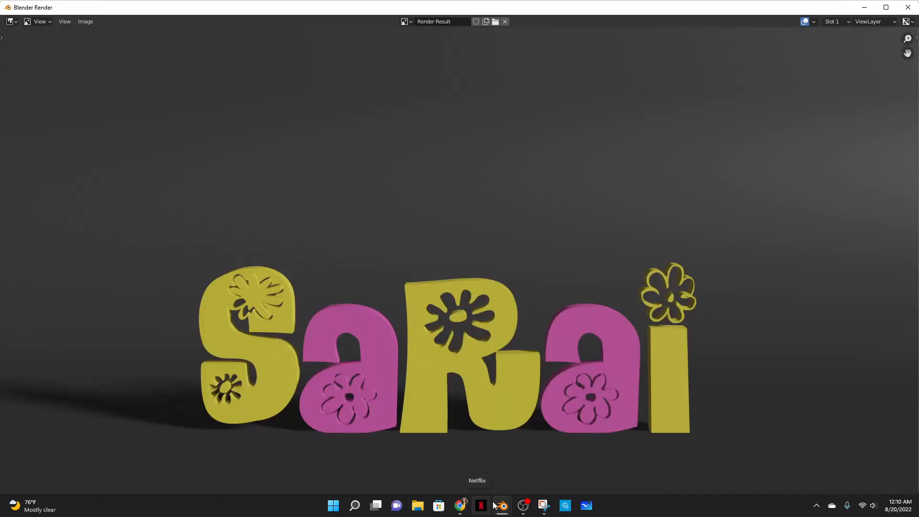
- Close the render window
click(523, 506)
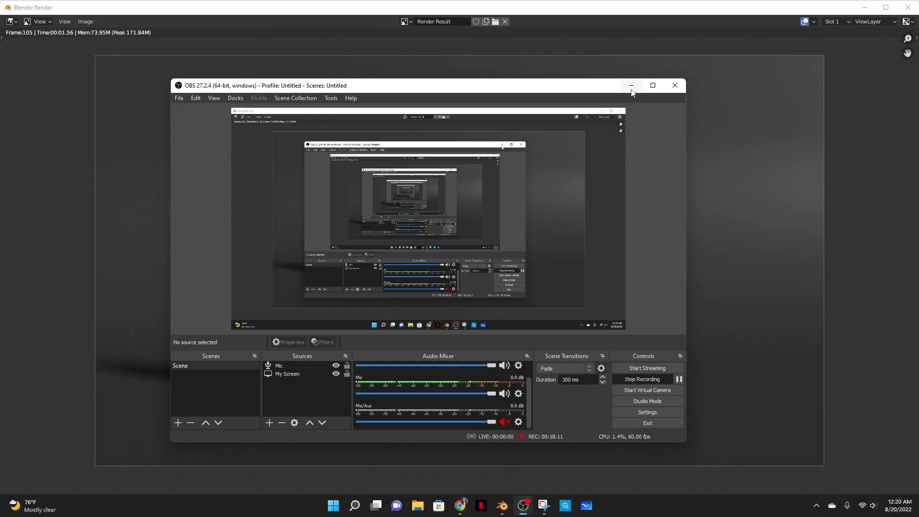
click(632, 87)
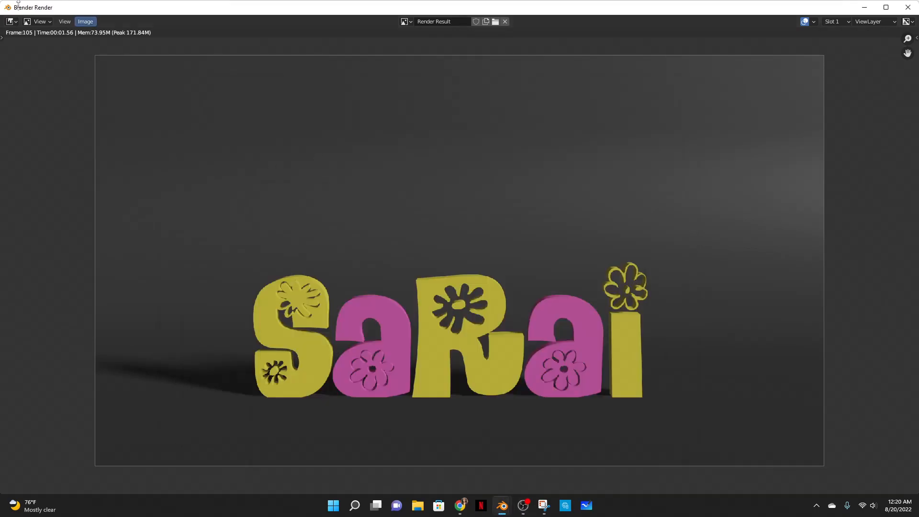
click(906, 11)
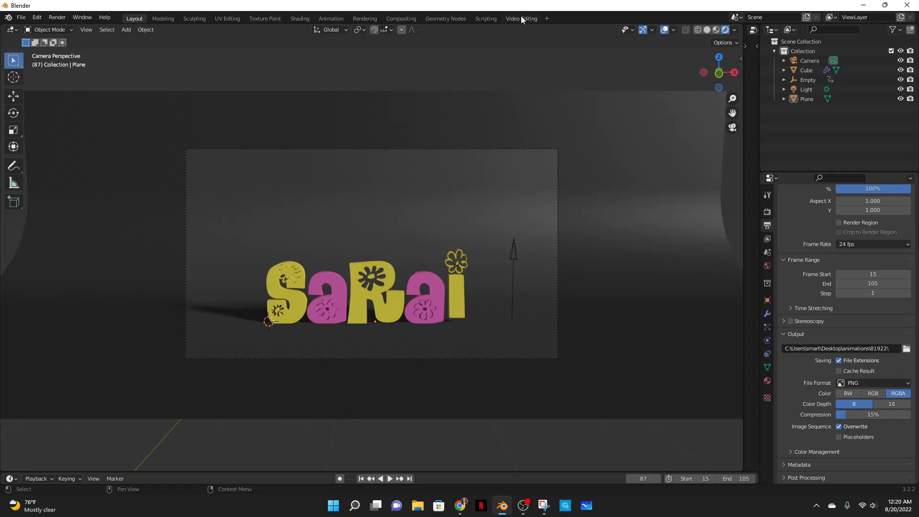
- In the Video Editing workspace, add frames 0015–0105 from the 81922 animations folder as an image strip at frame 0
click(521, 18)
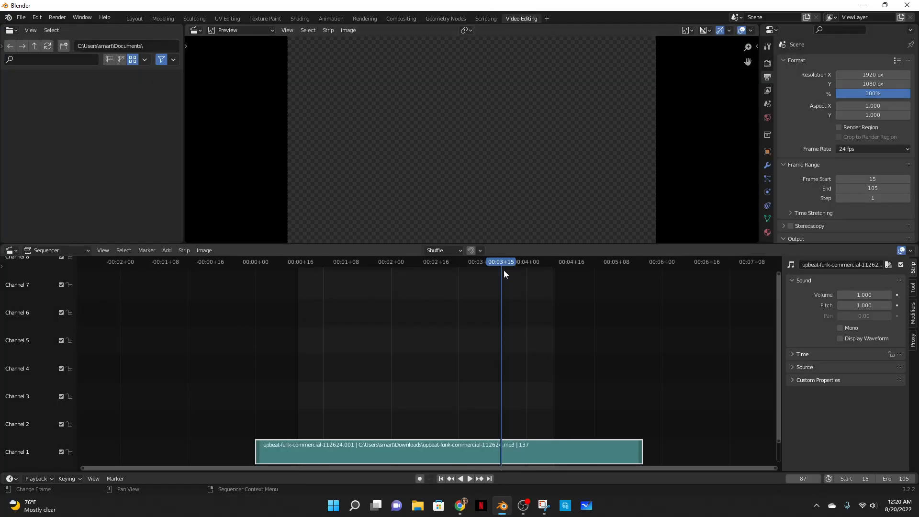
drag(507, 261, 254, 281)
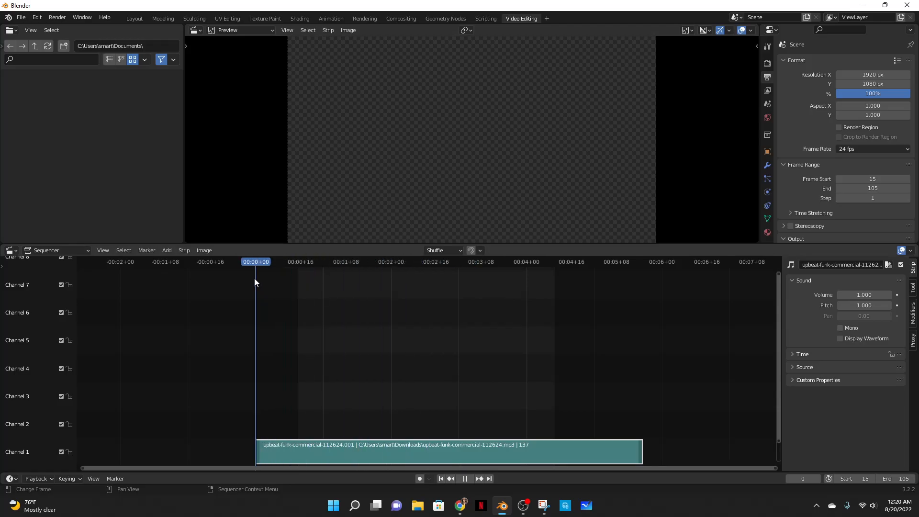
click(167, 250)
click(175, 313)
click(235, 182)
double_click(376, 182)
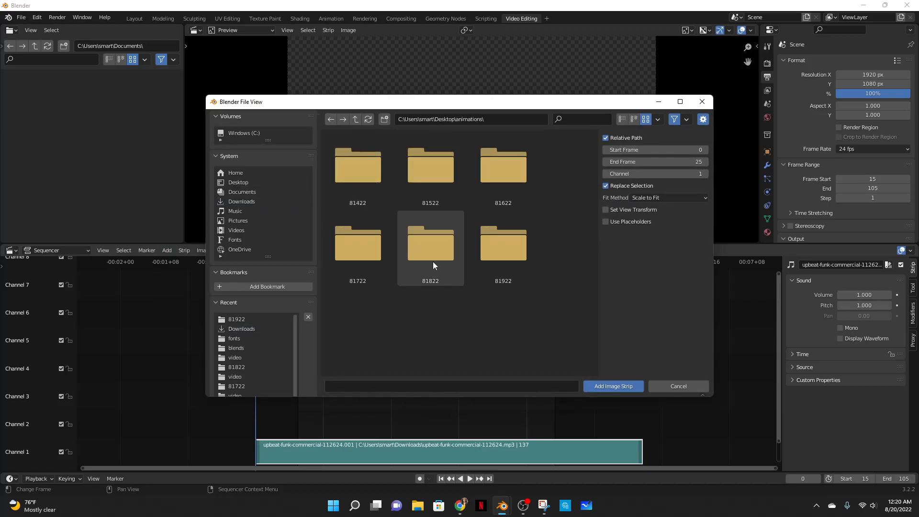
double_click(510, 259)
click(369, 179)
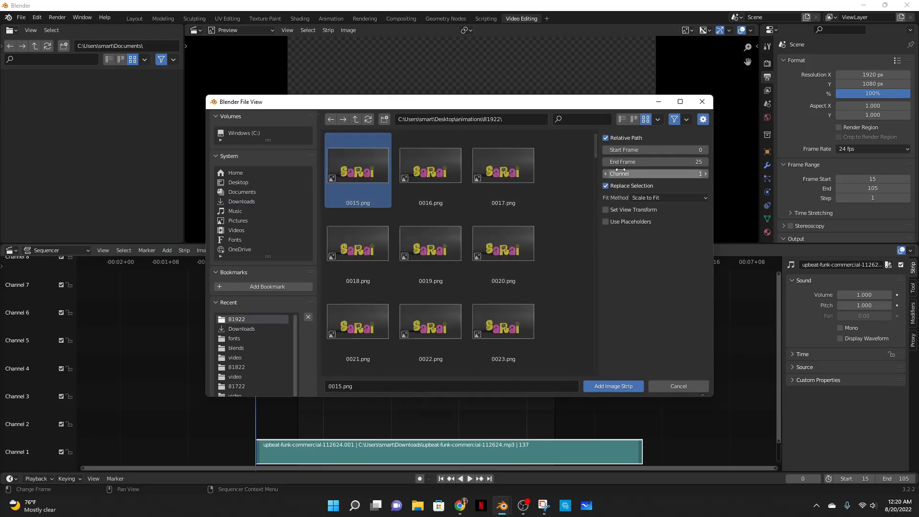
drag(596, 141, 575, 370)
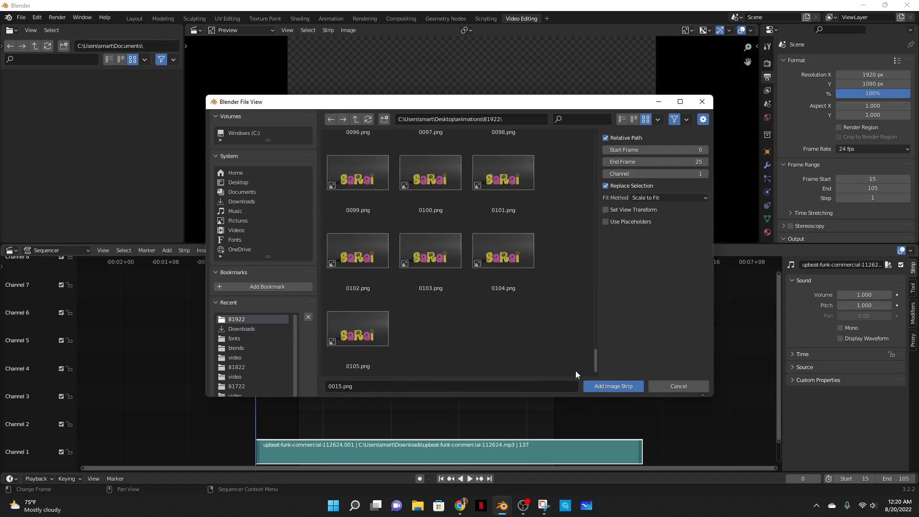
shift+click(362, 344)
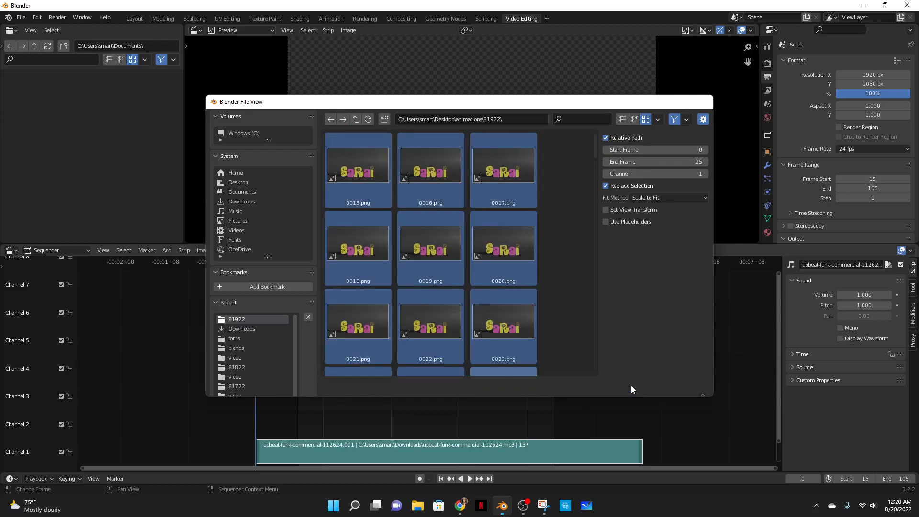
click(632, 387)
- Set the render output path to a new folder named video inside the 81922 folder
drag(263, 262, 448, 263)
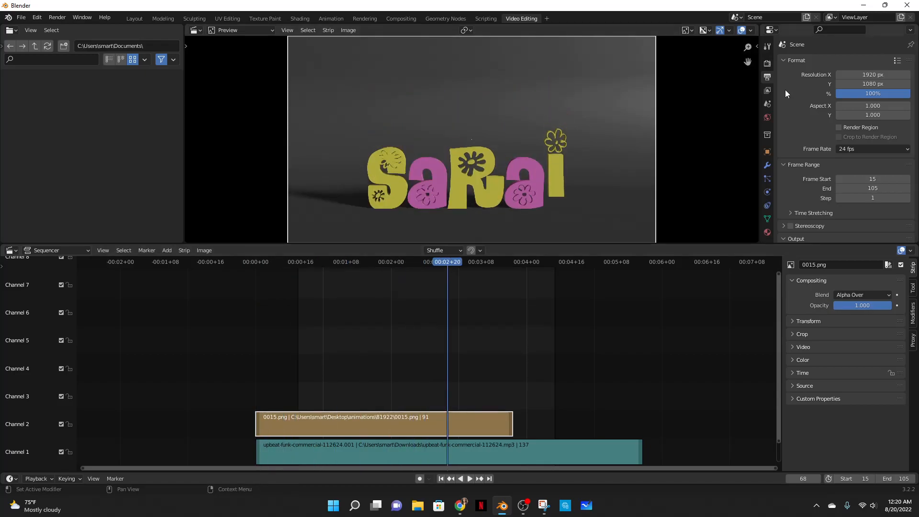
scroll(780, 103, down, 8)
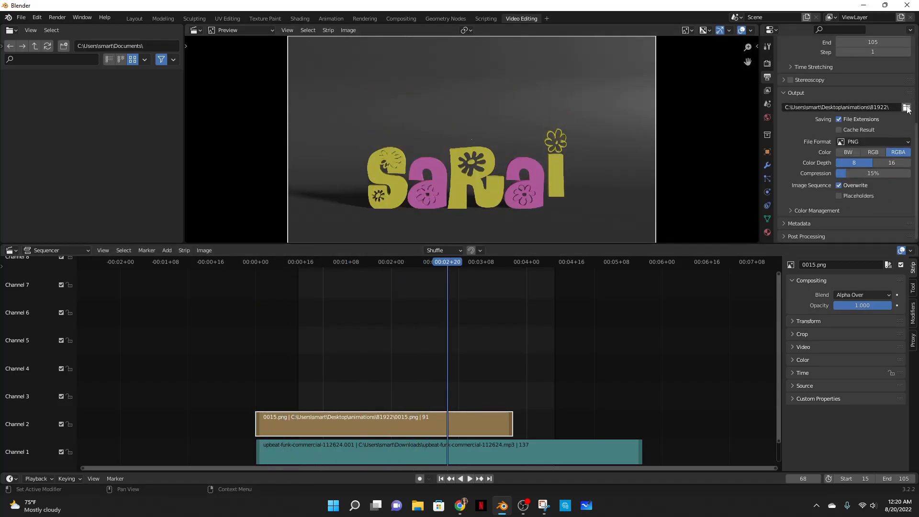
click(907, 108)
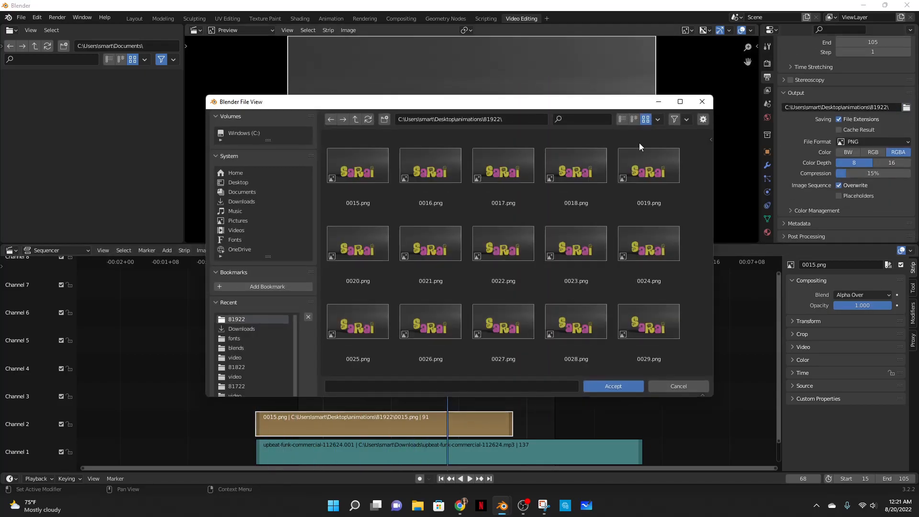
click(384, 119)
text(video)
key(Return)
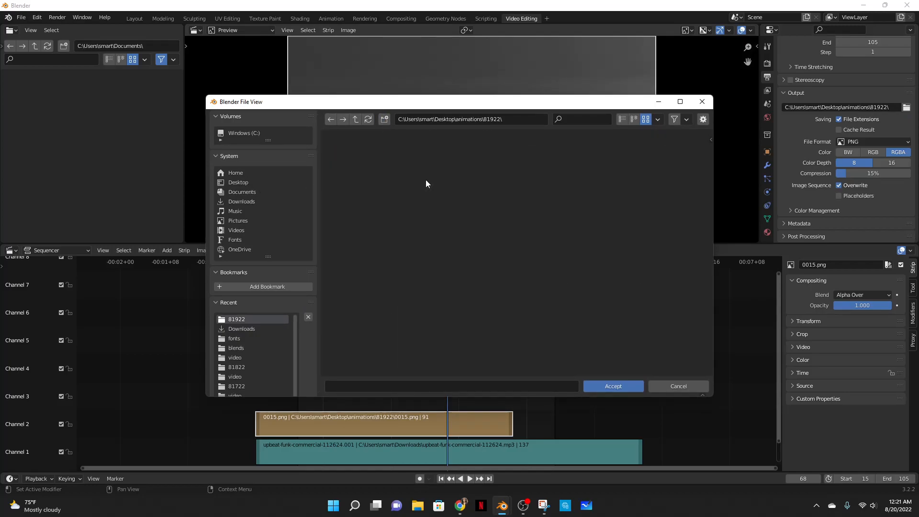
double_click(338, 179)
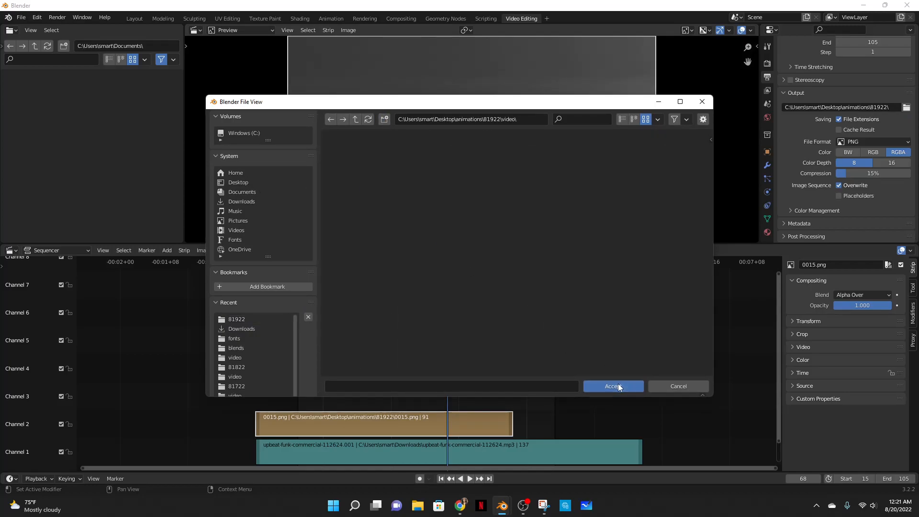
click(617, 384)
- Set the output file format to FFmpeg Video with an MPEG-4 container
click(853, 142)
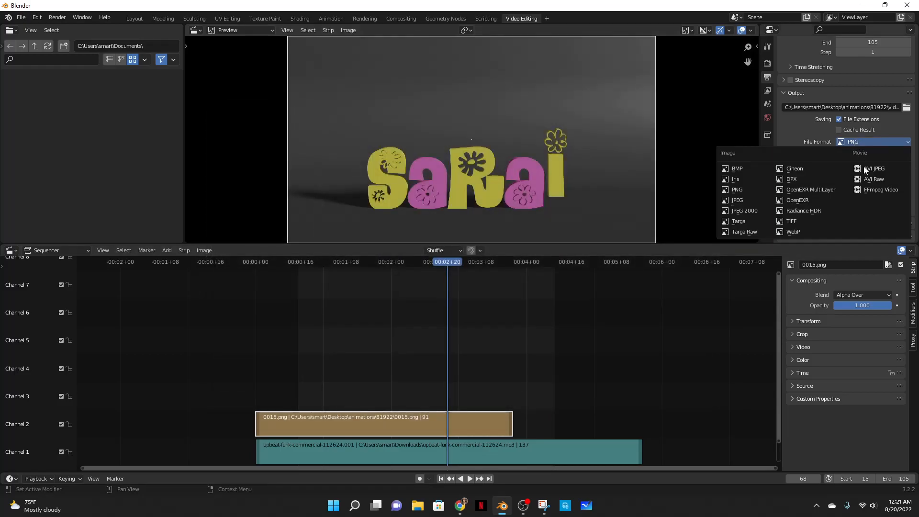
click(868, 190)
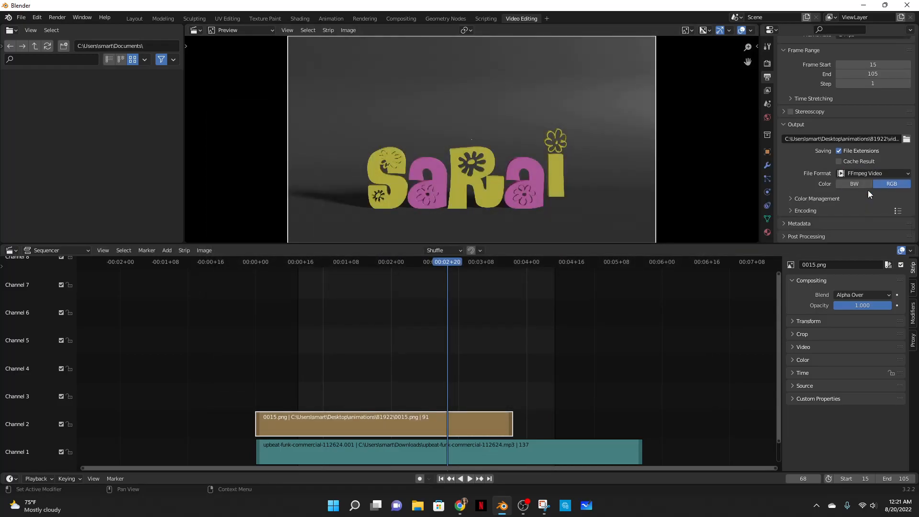
click(812, 210)
scroll(814, 197, down, 5)
click(857, 109)
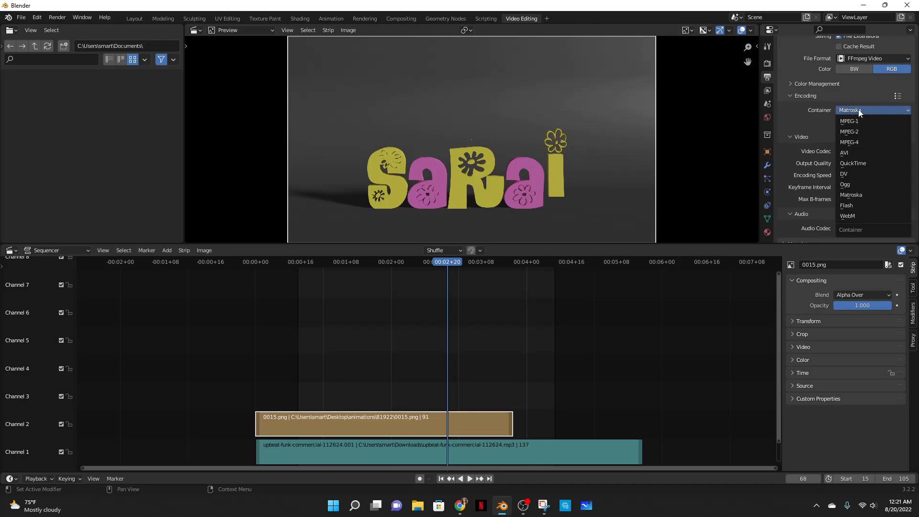
click(857, 142)
- Set the video output quality to High Quality
scroll(806, 134, down, 1)
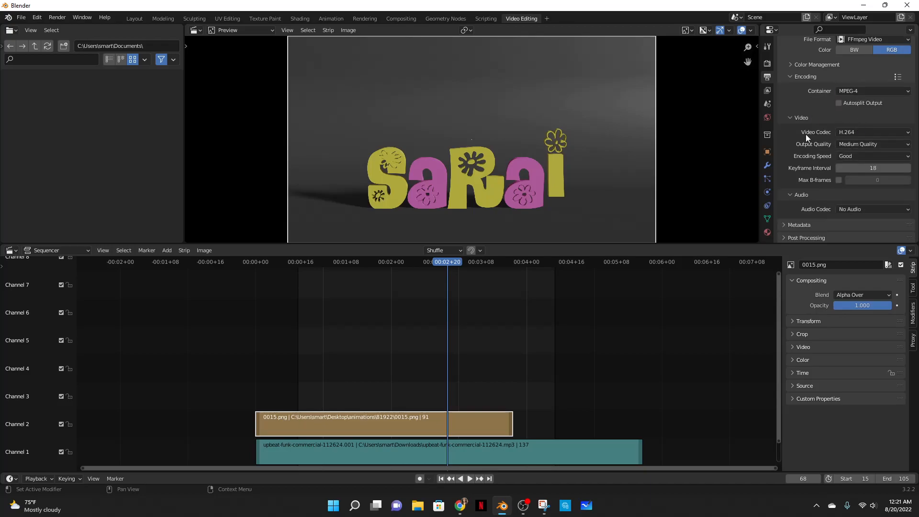
click(862, 146)
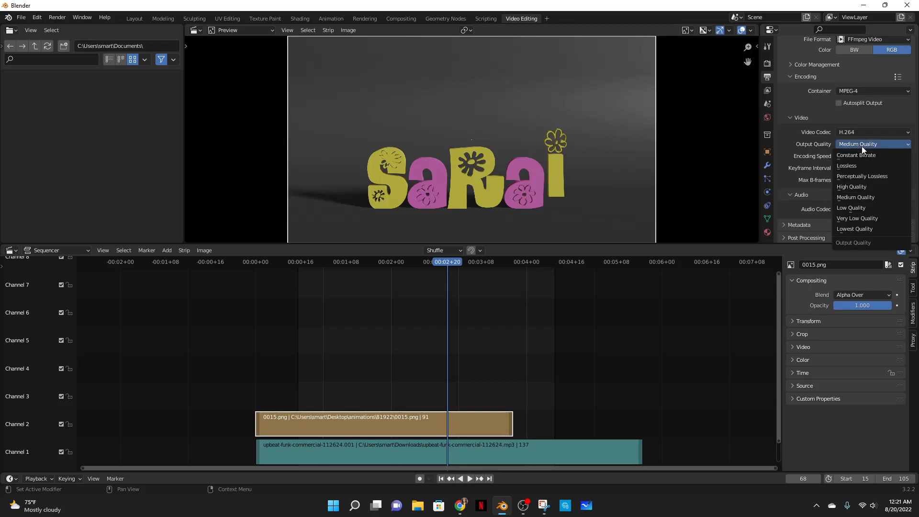
click(852, 187)
- Set the audio codec to MP3
click(794, 117)
scroll(795, 175, up, 3)
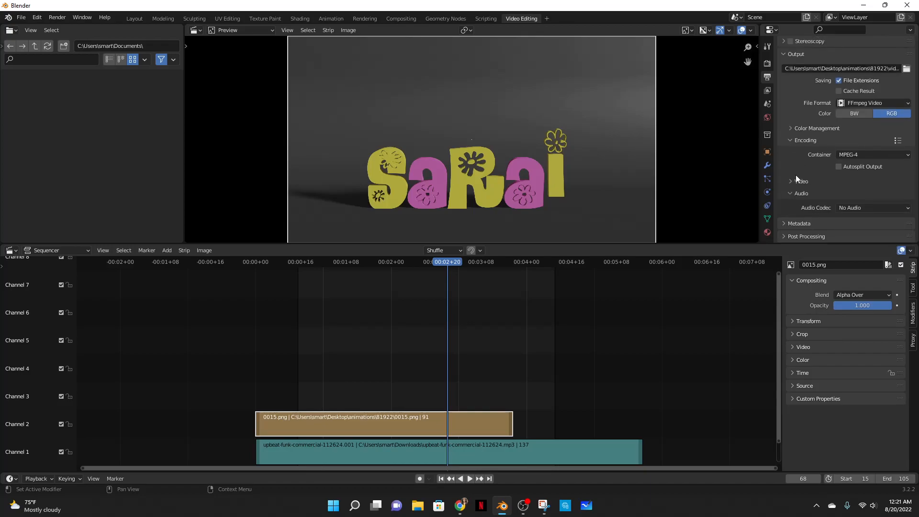
click(843, 207)
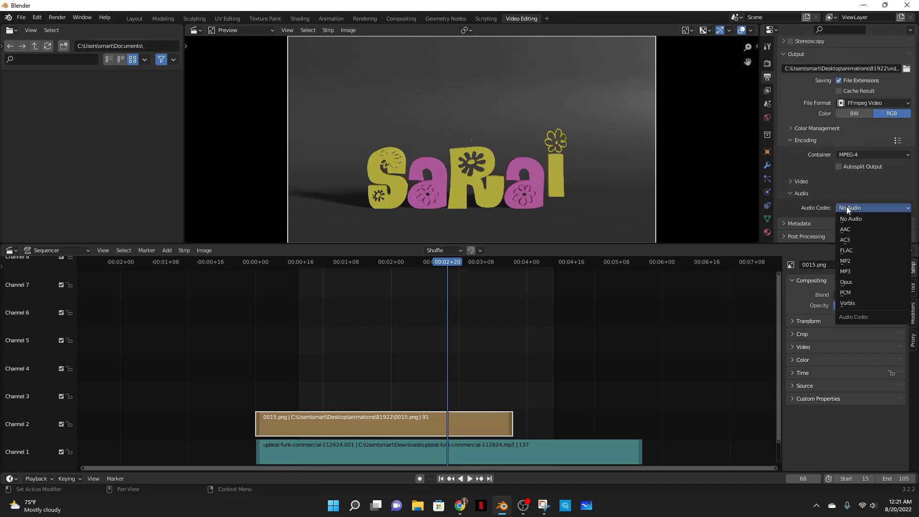
click(850, 271)
scroll(845, 175, down, 3)
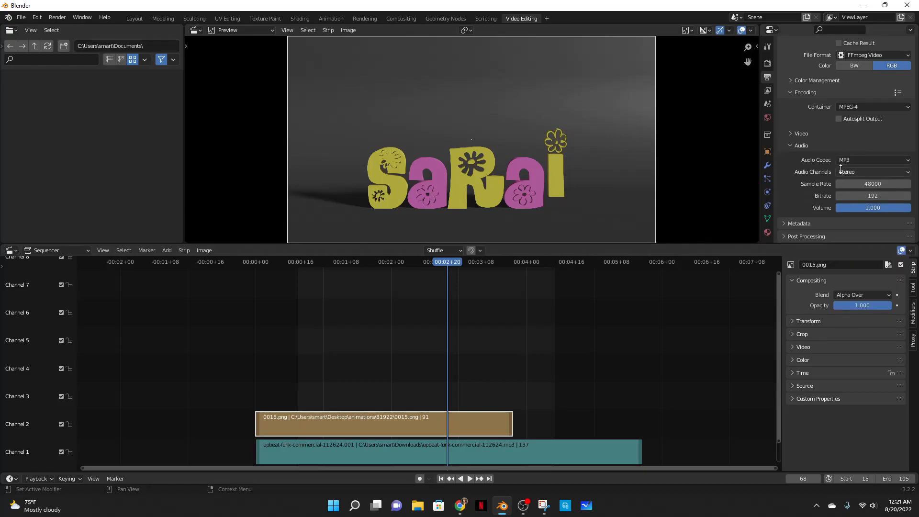
- Render the animation as an MPEG-4 video with the music track
click(56, 17)
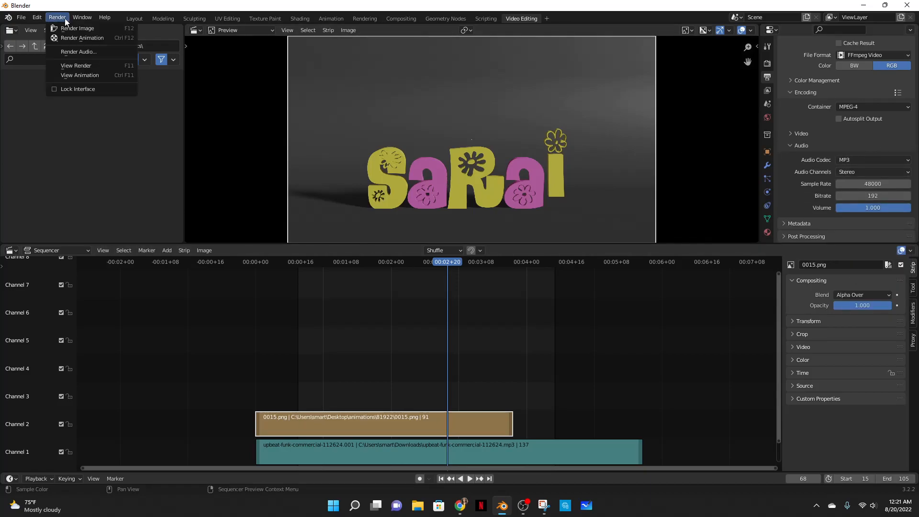
click(84, 38)
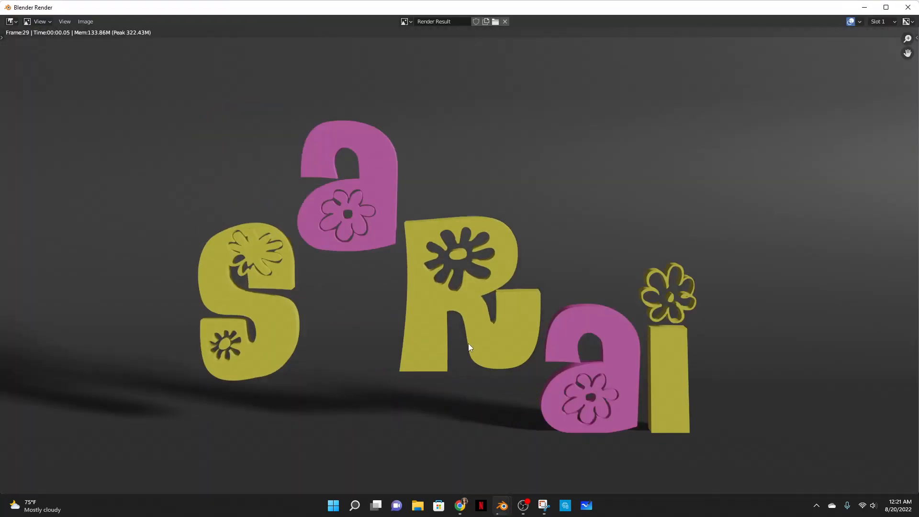
mouse_move(464, 502)
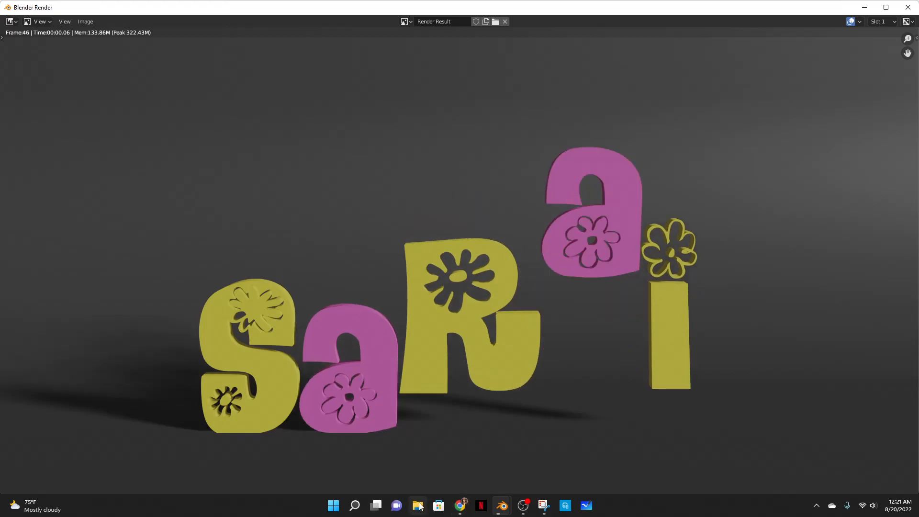
mouse_move(522, 507)
- In File Explorer, open the rendered video in Desktop › animations › 81922 › video and play it
click(417, 505)
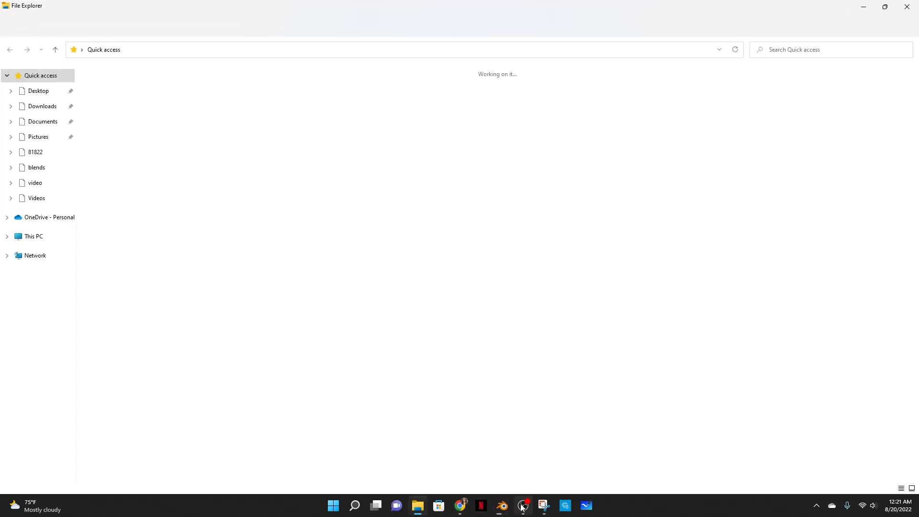
click(39, 90)
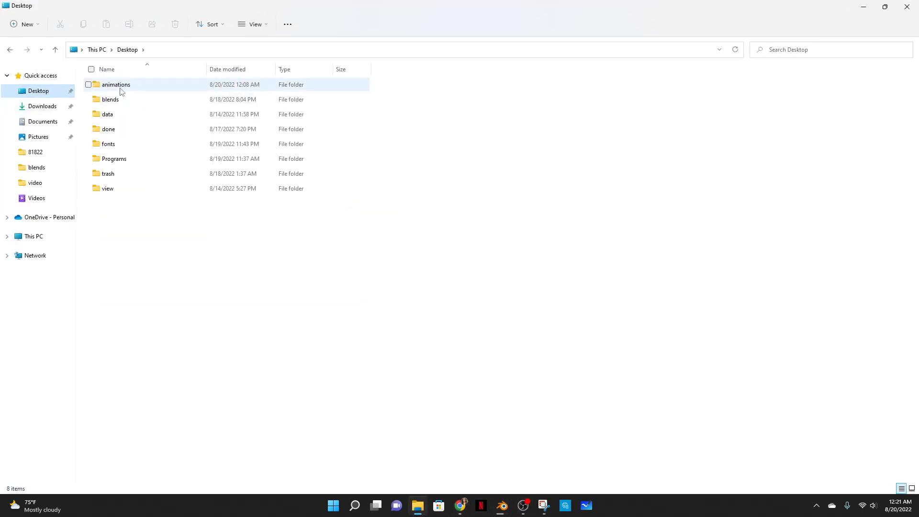
double_click(124, 88)
double_click(121, 164)
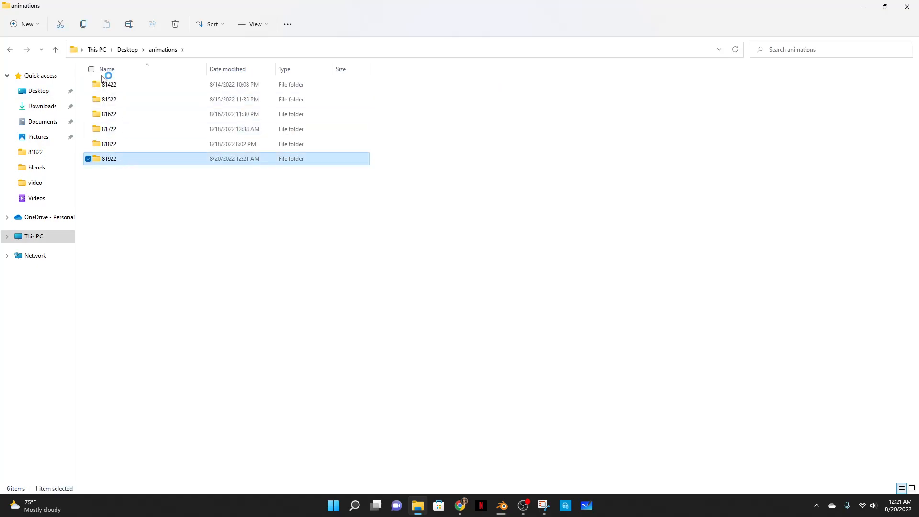
double_click(106, 91)
click(108, 86)
key(Return)
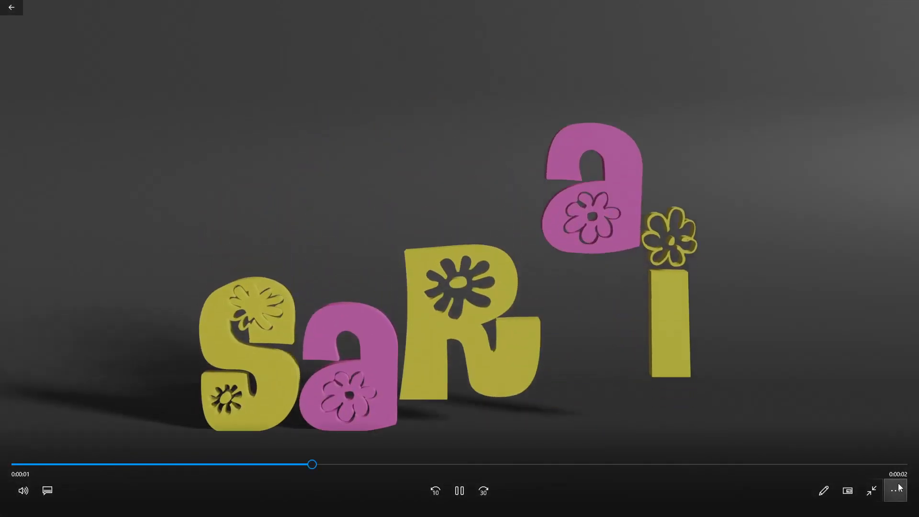
- Review the rendered video with repeat on and a lower volume, then close the player and the render window
click(897, 488)
click(890, 438)
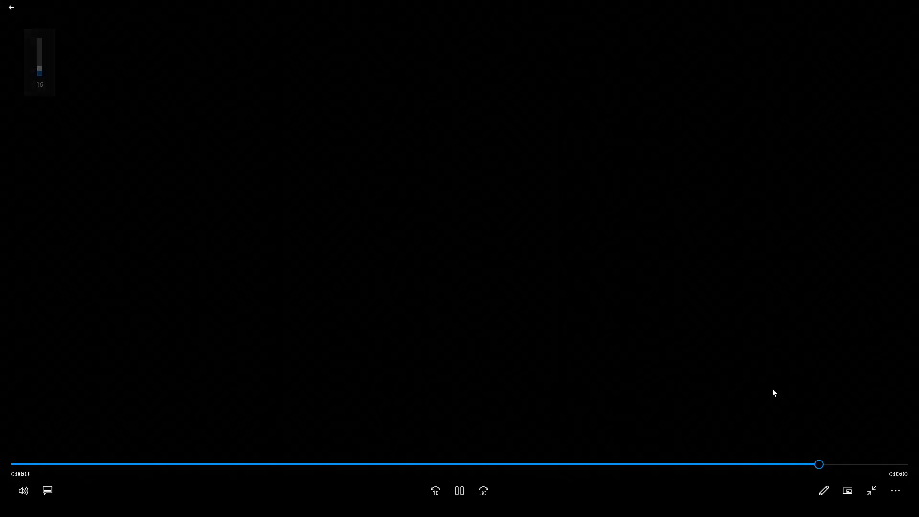
scroll(772, 389, down, 3)
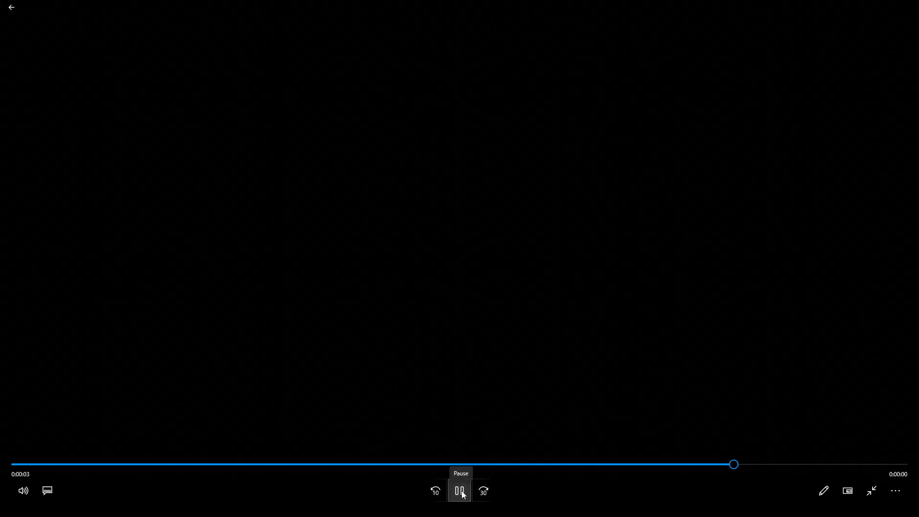
click(460, 490)
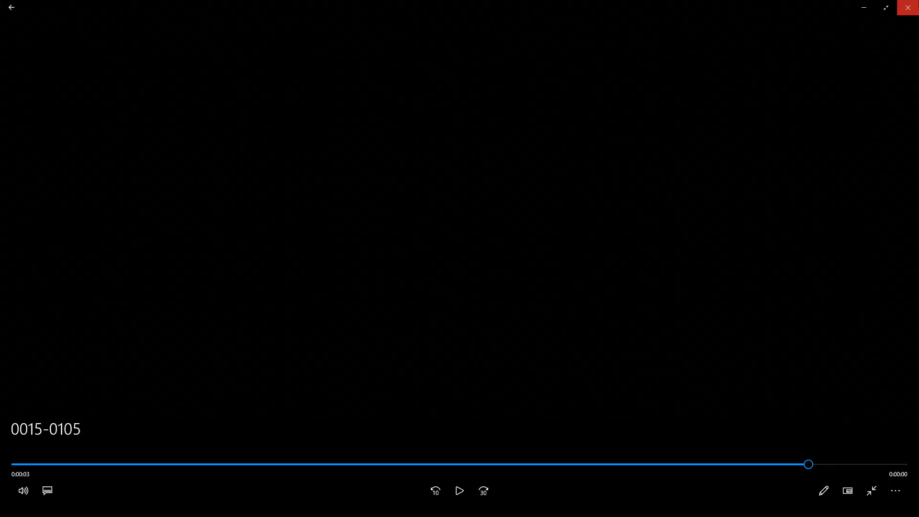
click(908, 7)
click(908, 7)
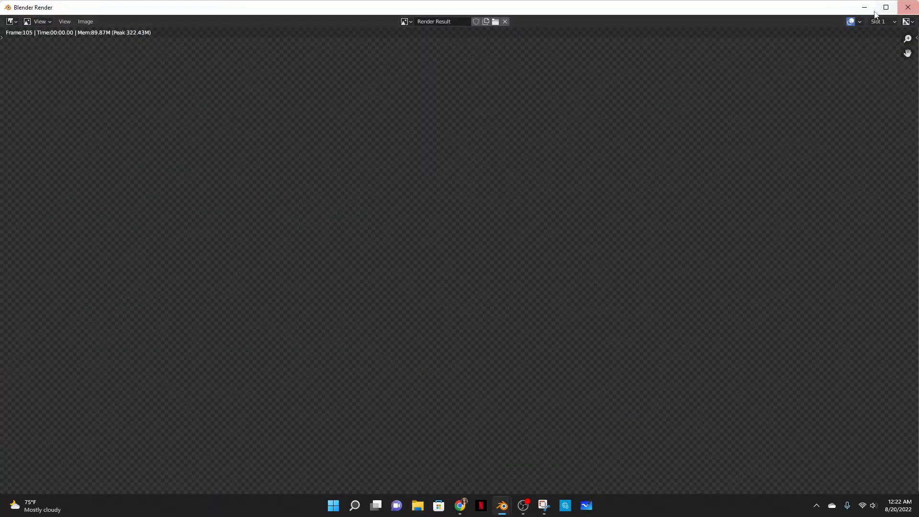
click(903, 8)
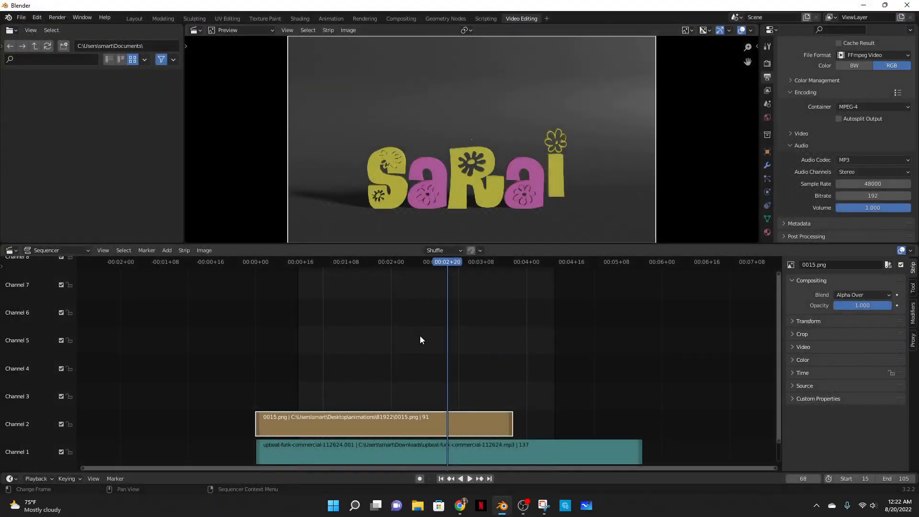
- In the Layout workspace, set the keyframe interpolation of the animation to Linear
click(129, 17)
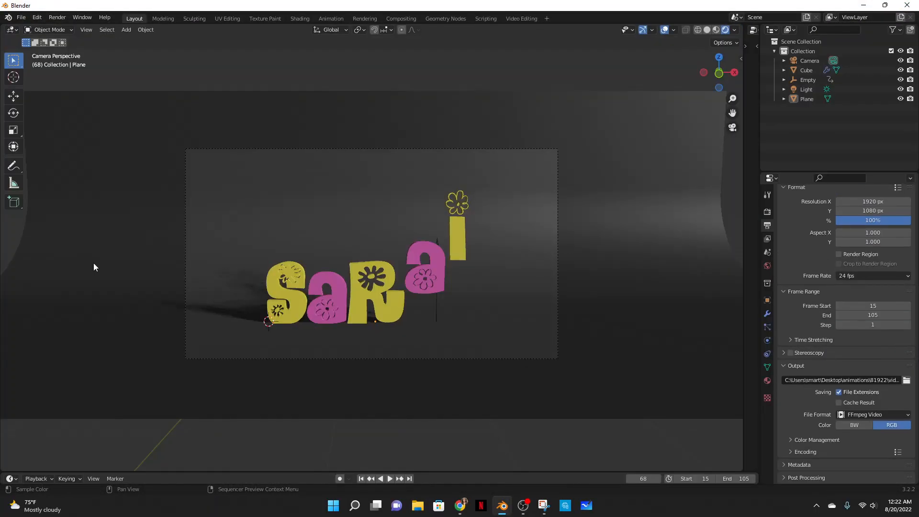
drag(136, 471, 144, 404)
key(t)
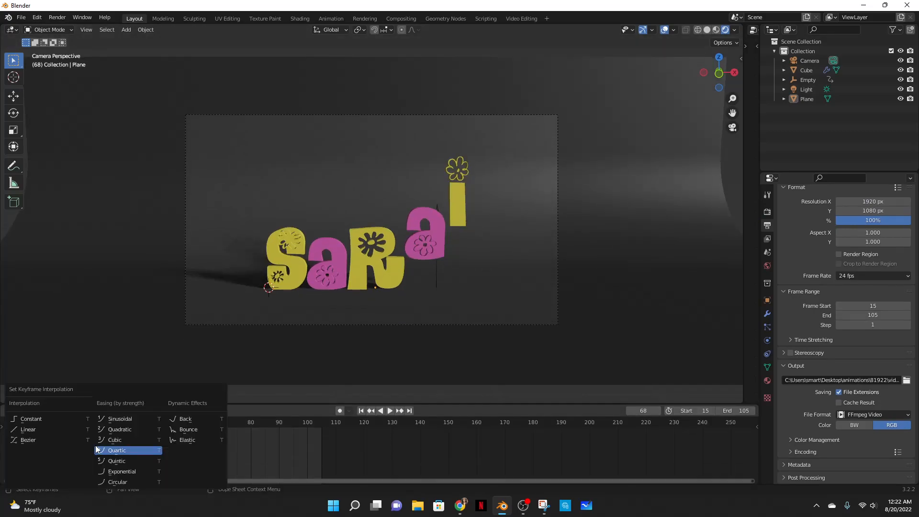
click(34, 430)
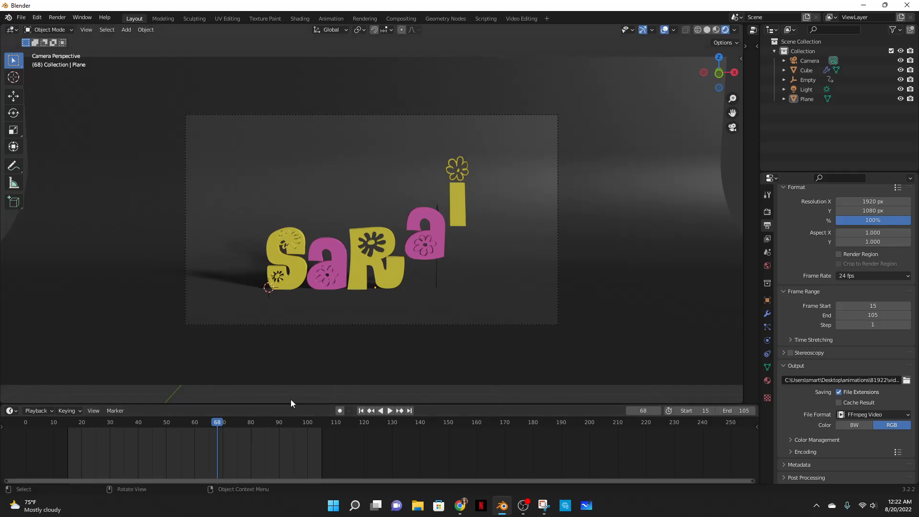
drag(266, 405, 261, 442)
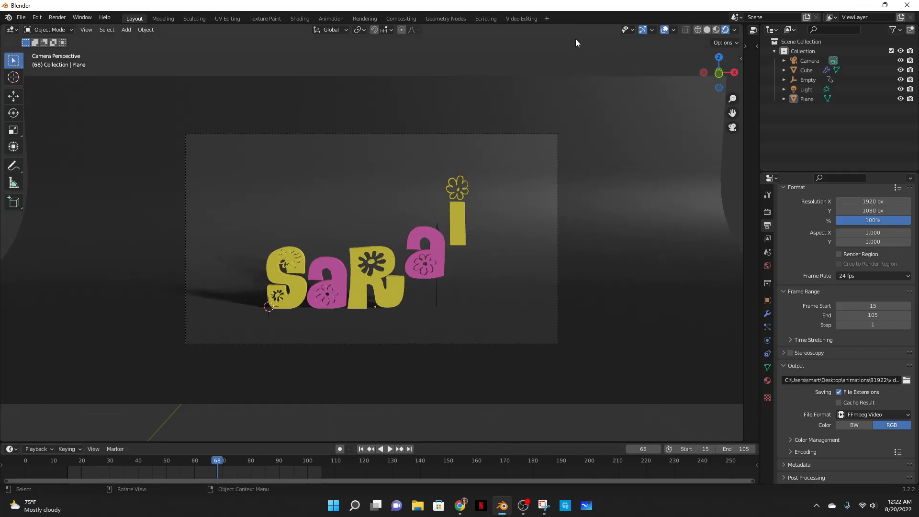
- Return to the Video Editing workspace and render the animation again
click(521, 19)
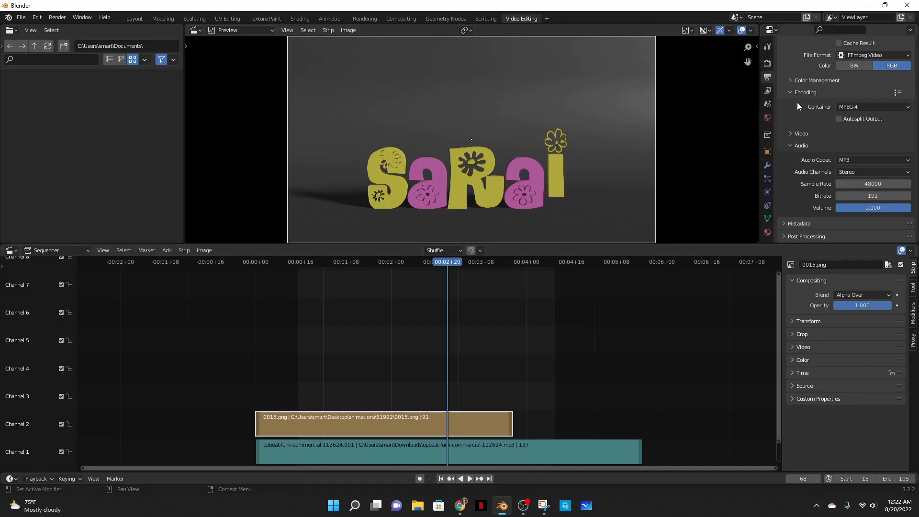
click(59, 19)
click(78, 38)
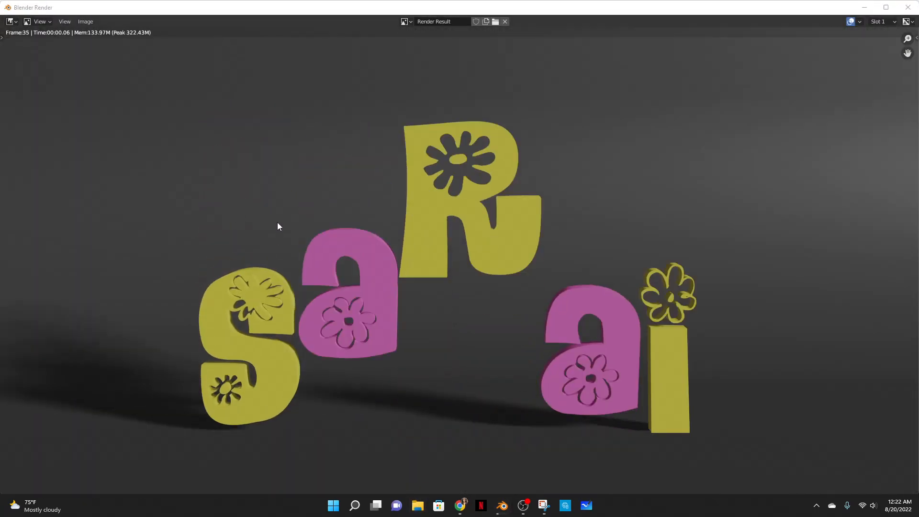
- In File Explorer, open the rendered video from Desktop › animations › 81922 › video
key(super+e)
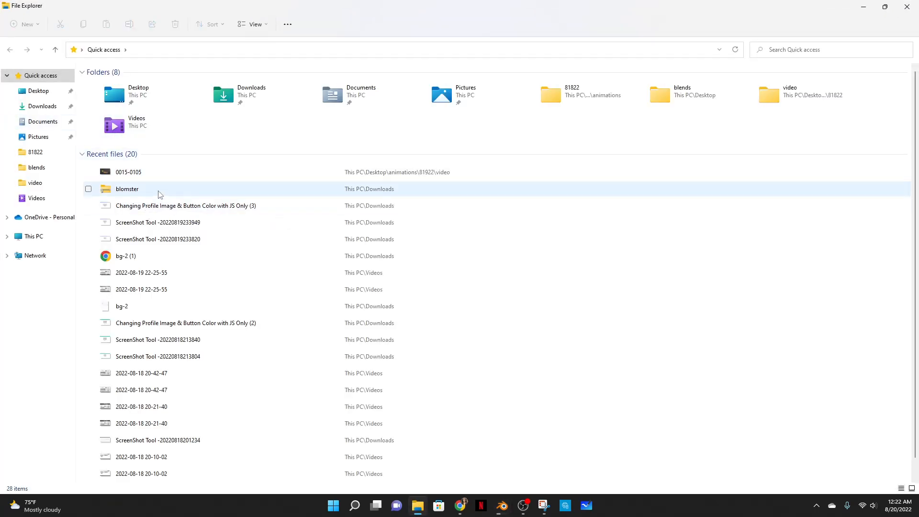
click(43, 96)
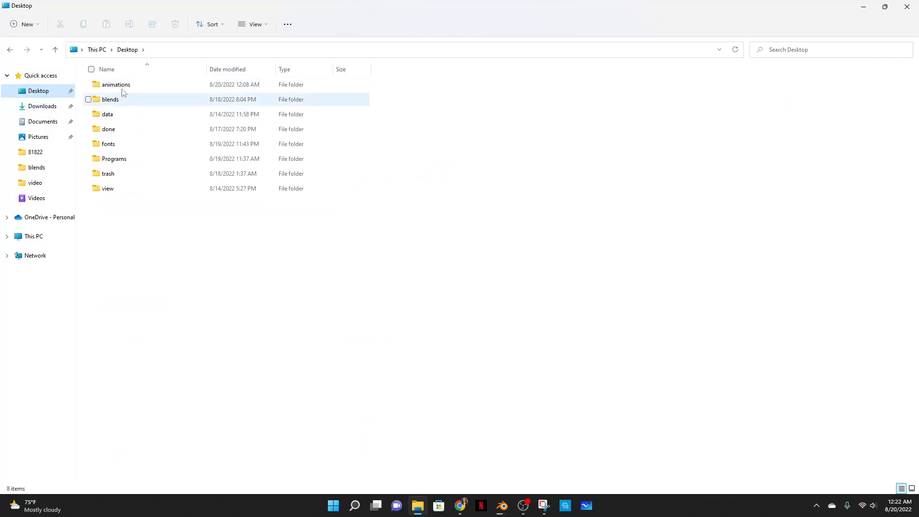
double_click(122, 91)
double_click(119, 158)
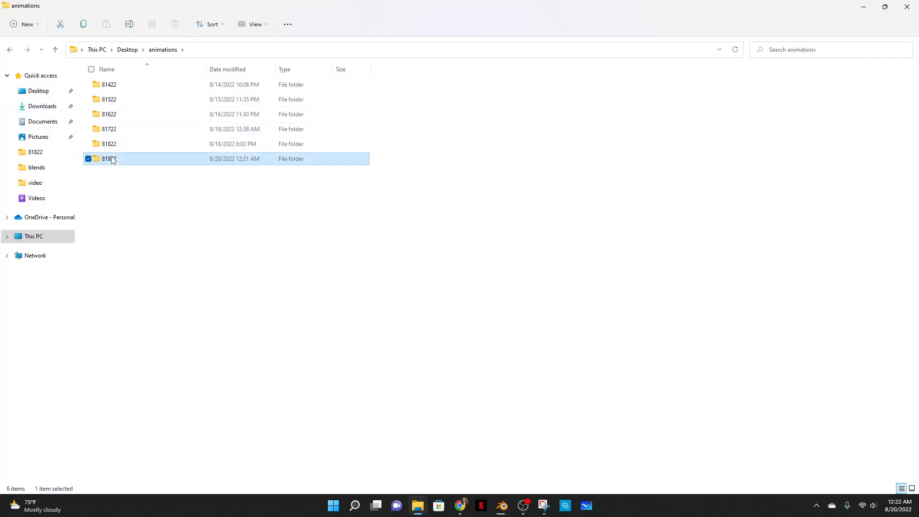
double_click(114, 96)
key(super+Down)
double_click(452, 114)
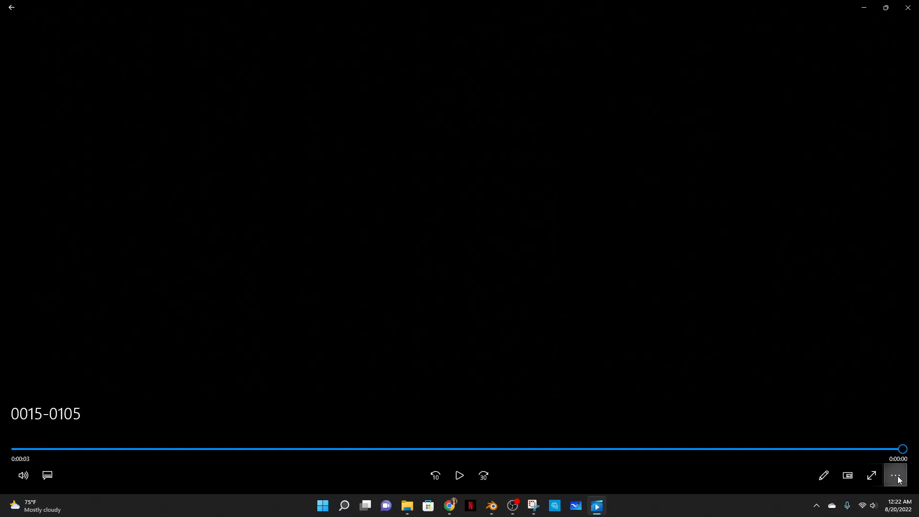
- Play and scrub through the rendered video to check it, then close the player
click(895, 475)
click(878, 422)
click(459, 475)
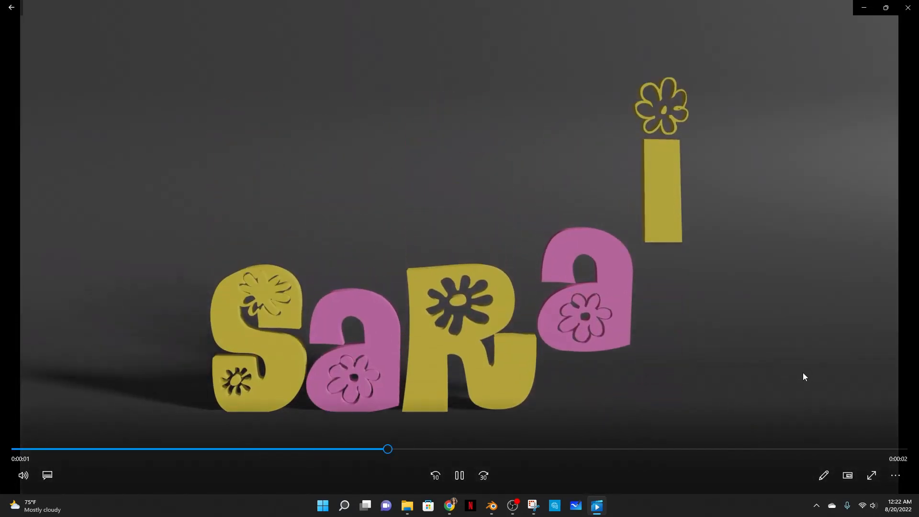
double_click(803, 372)
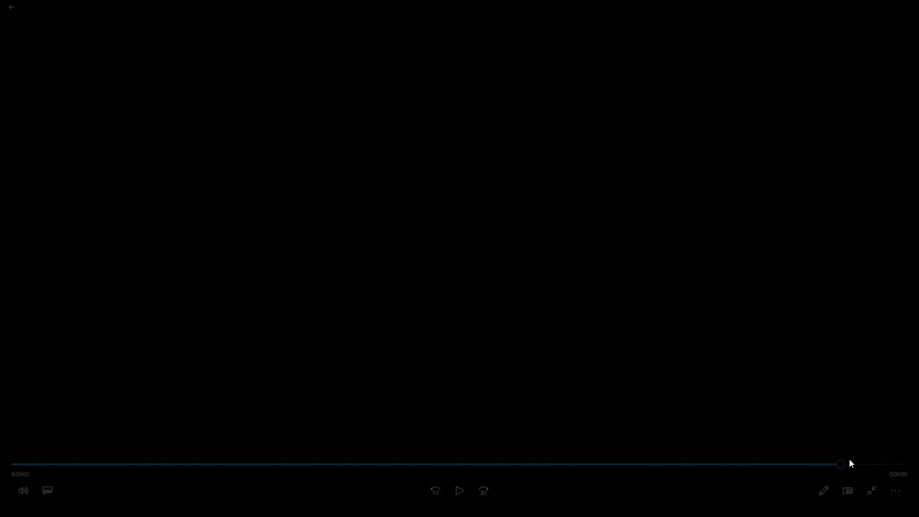
click(830, 464)
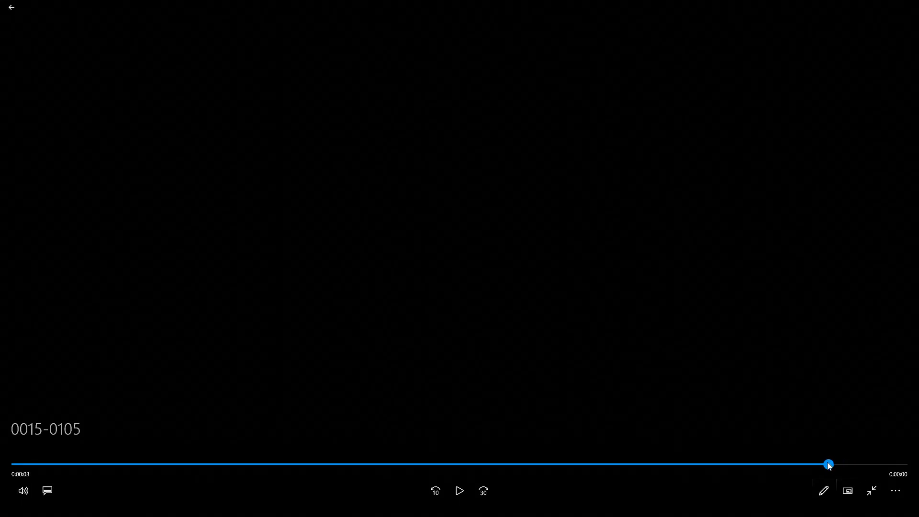
drag(783, 466, 753, 468)
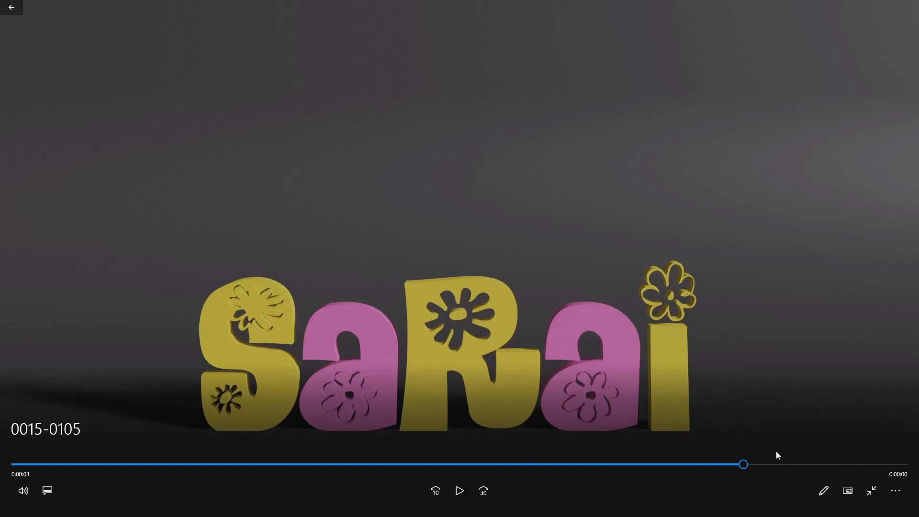
click(776, 464)
drag(897, 463, 750, 464)
click(908, 6)
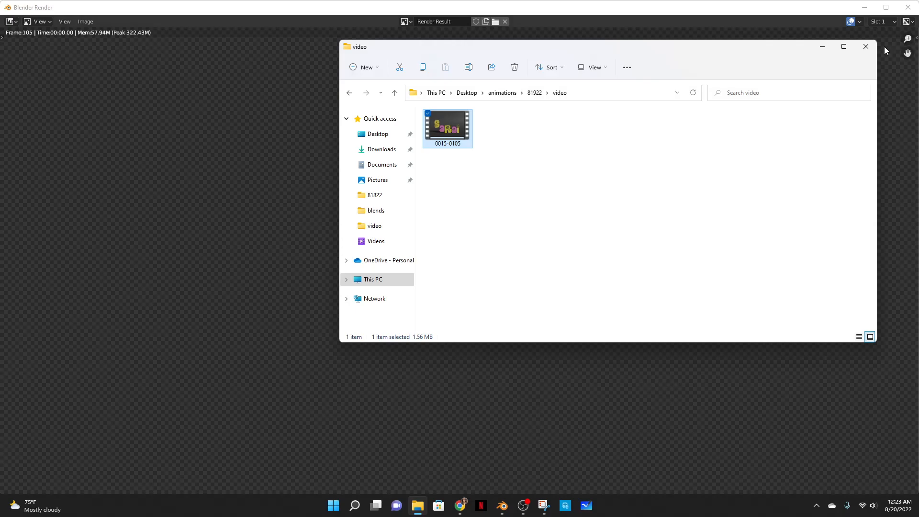
- Split the music strip where the image strip ends and delete the trailing part of the music
click(866, 47)
click(908, 7)
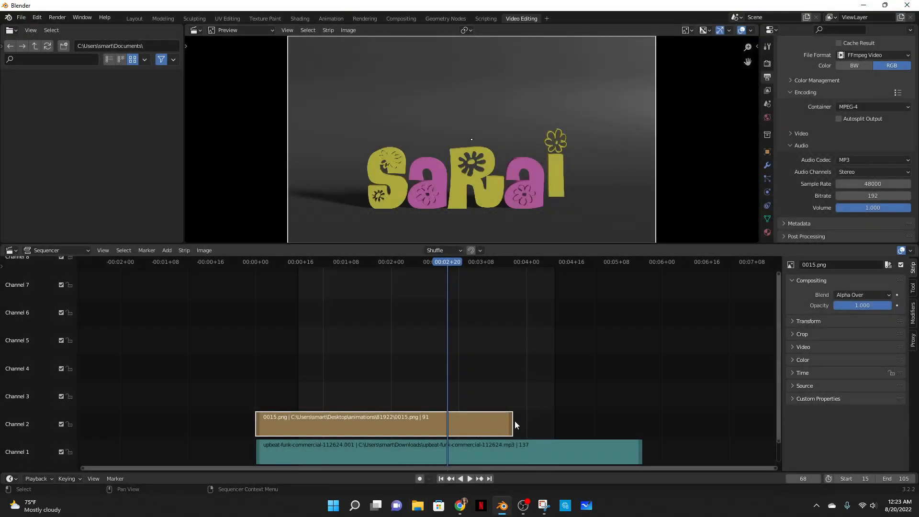
click(517, 448)
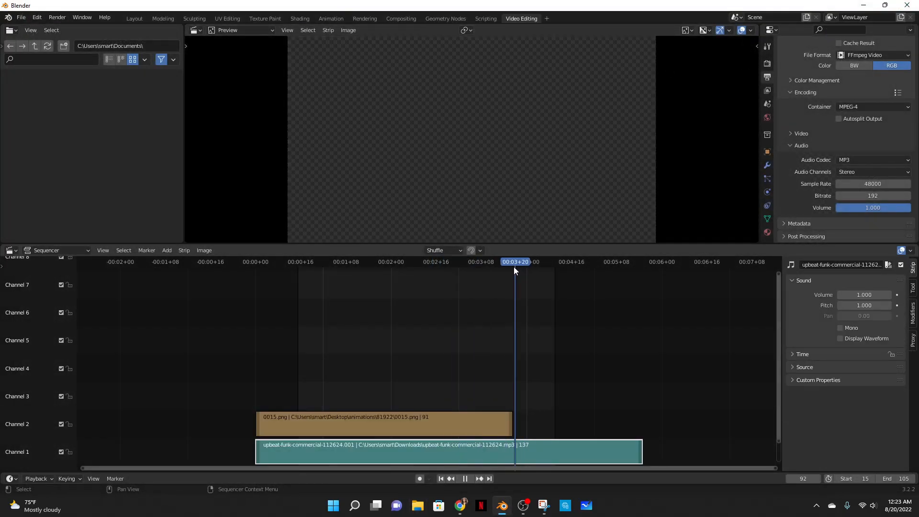
right_click(512, 440)
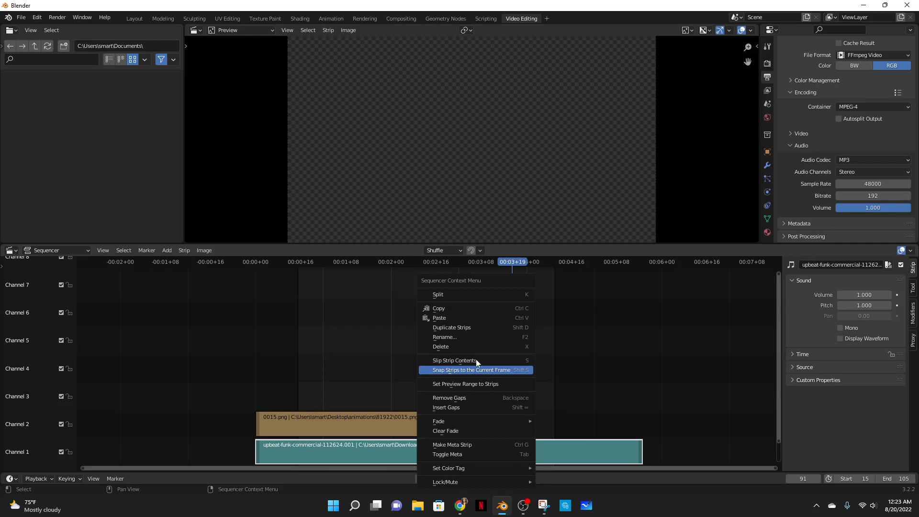
click(459, 295)
click(543, 447)
right_click(544, 447)
mouse_move(491, 472)
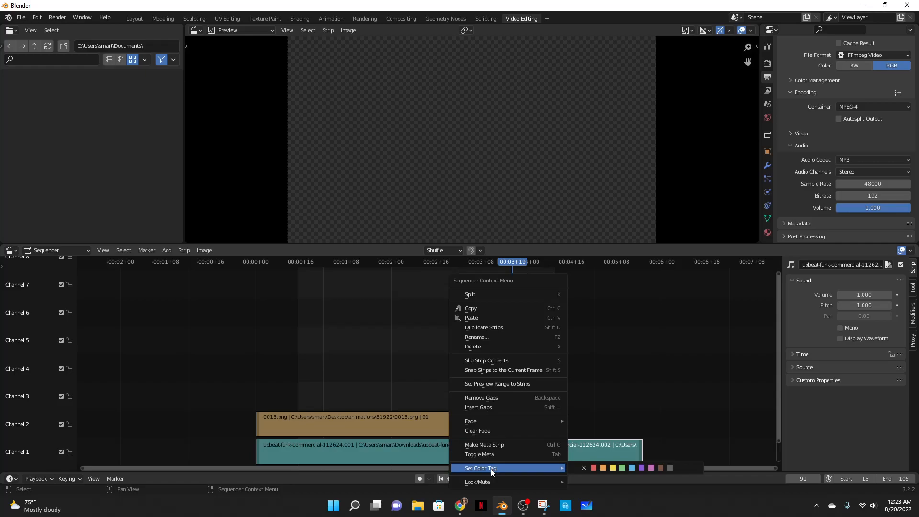
click(482, 348)
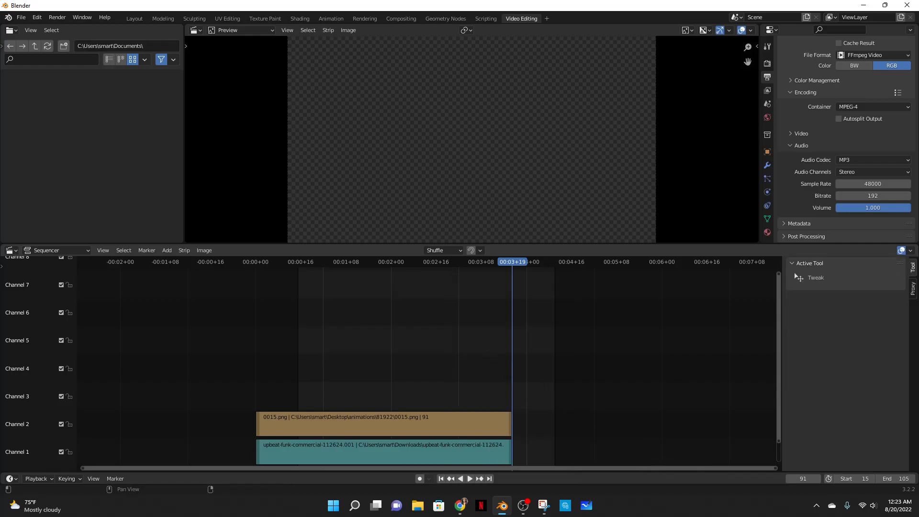
- Render the animation again with the trimmed music track
click(63, 18)
click(70, 38)
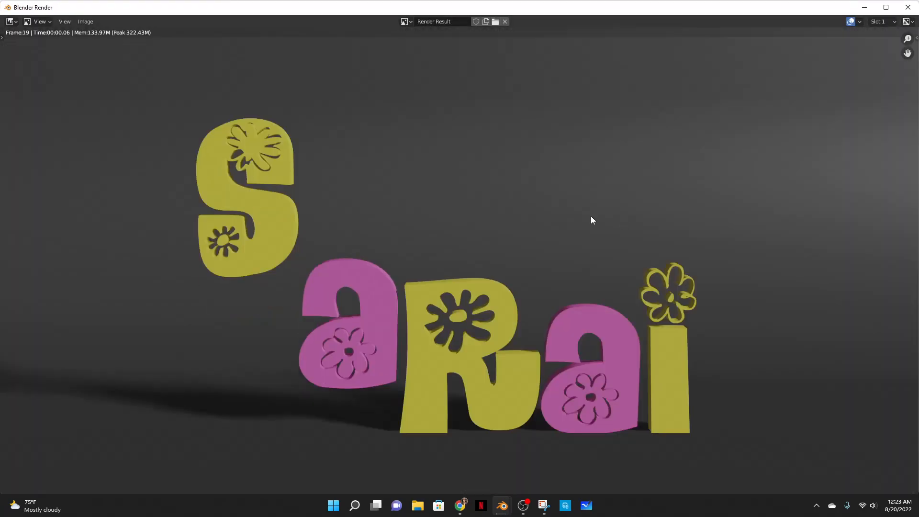
- Open and play the new video from Desktop › animations › 81922 › video with repeat on, then close it
click(418, 506)
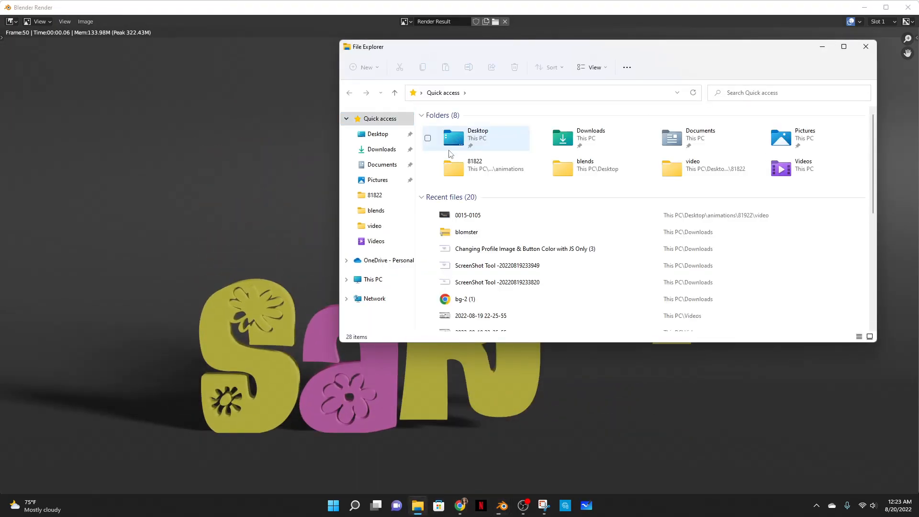
click(360, 134)
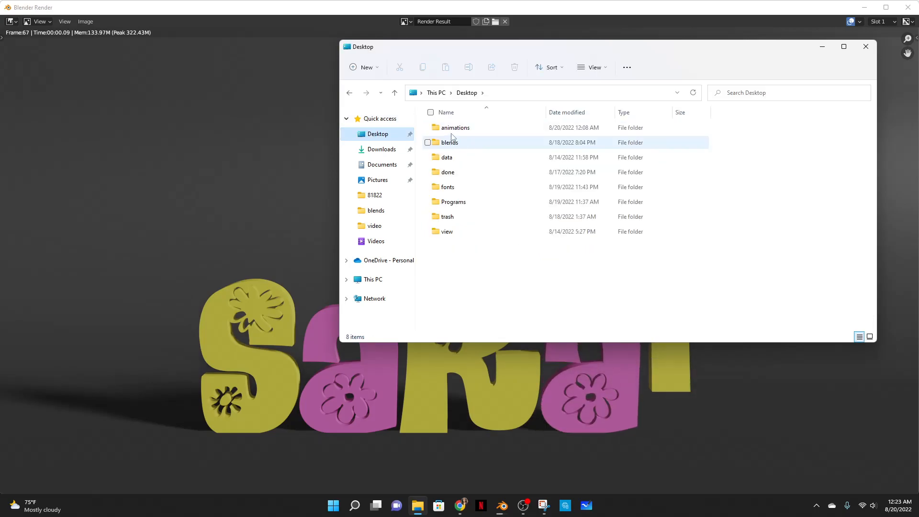
double_click(457, 142)
double_click(458, 201)
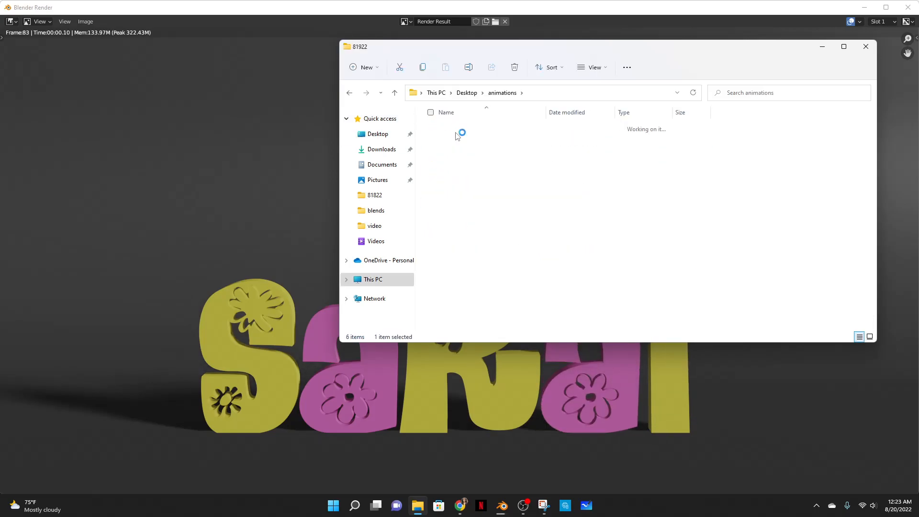
double_click(446, 131)
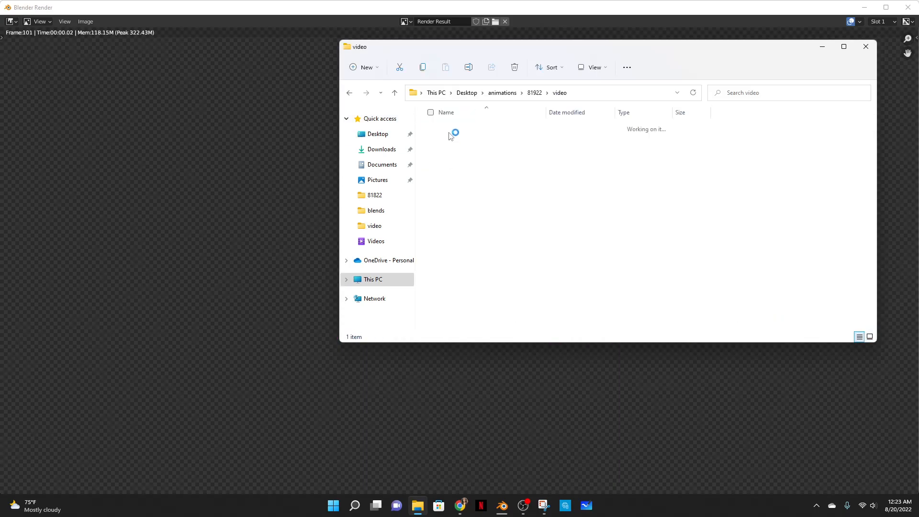
double_click(448, 129)
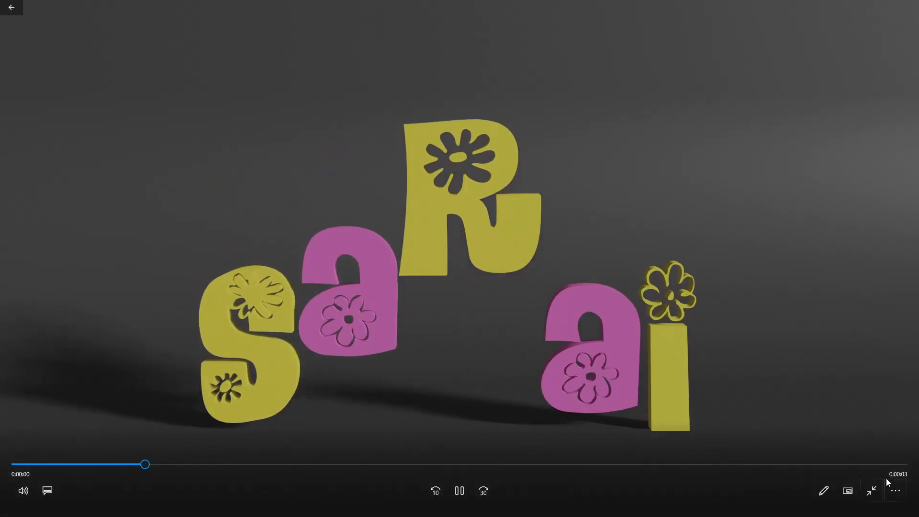
click(895, 490)
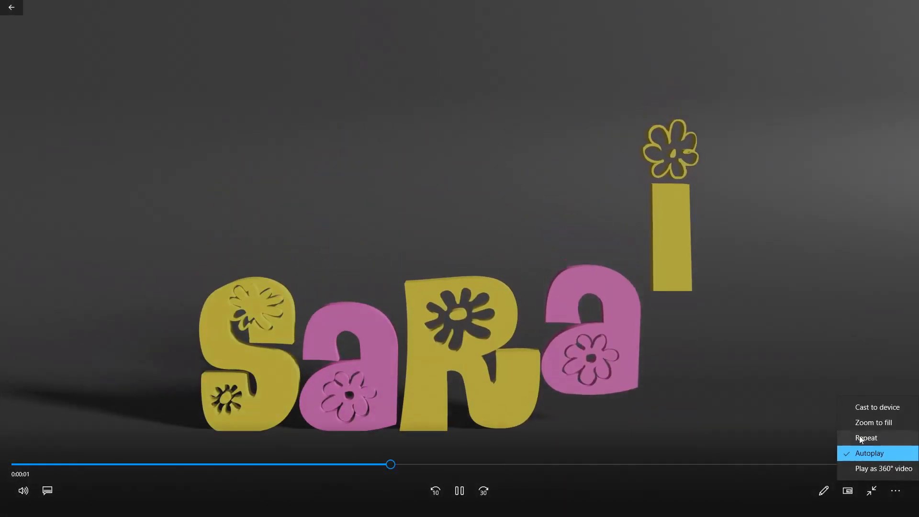
click(861, 437)
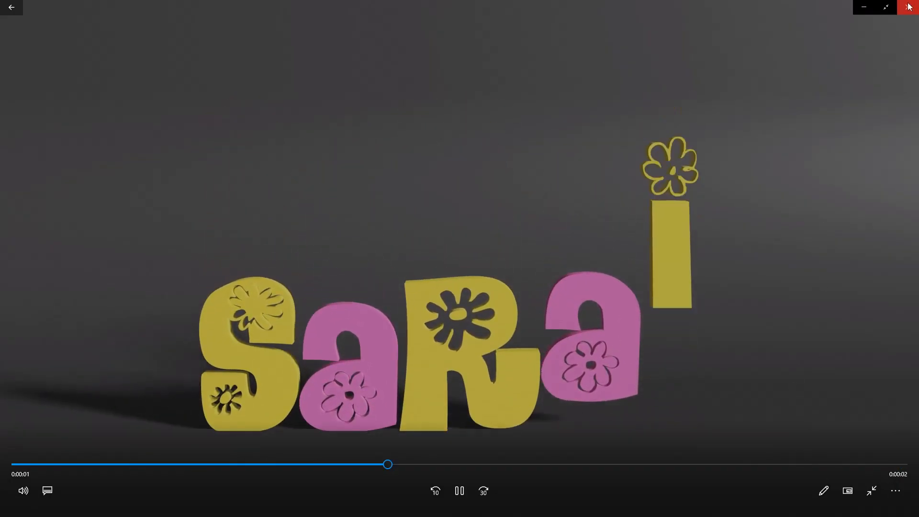
click(907, 5)
click(865, 47)
click(907, 7)
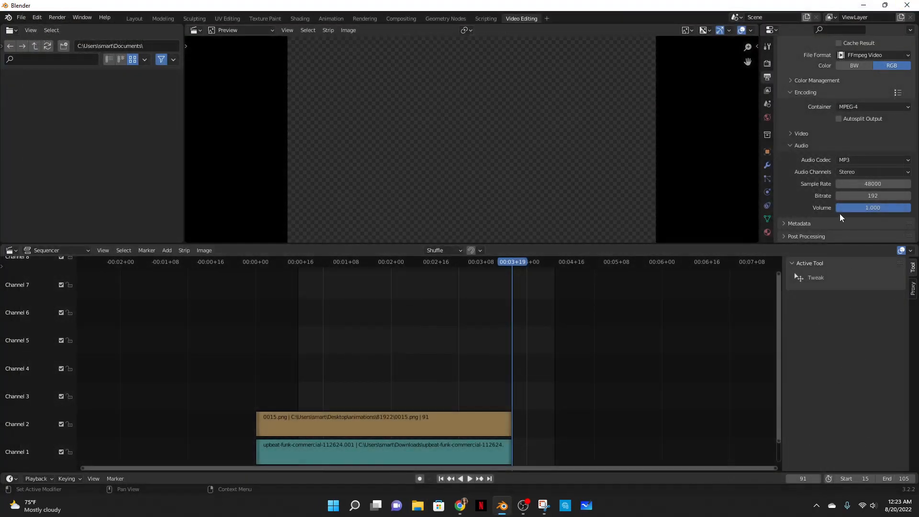
- Set the scene's end frame to 91 and render the animation again
scroll(824, 182, up, 10)
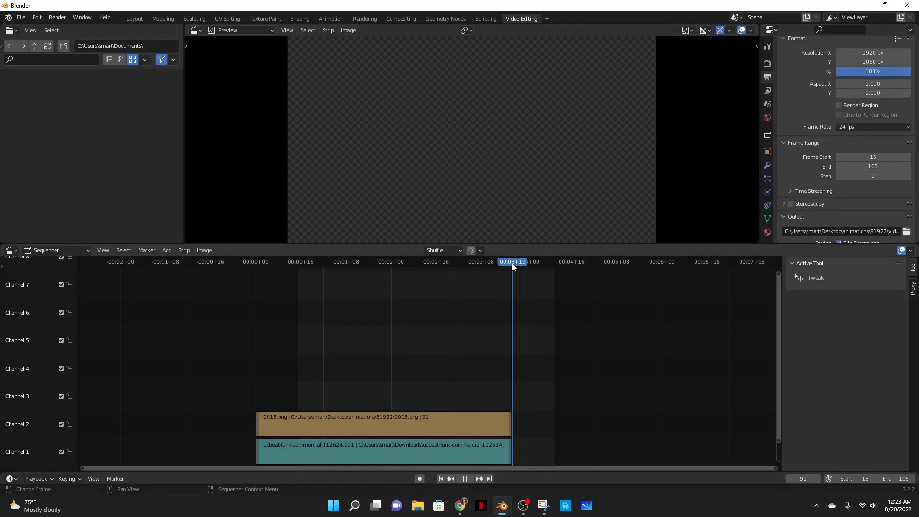
click(508, 457)
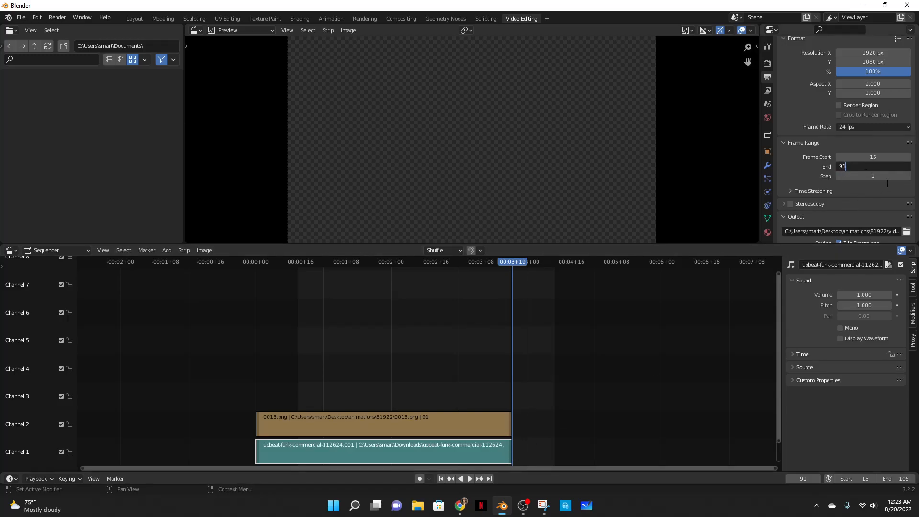
key(Return)
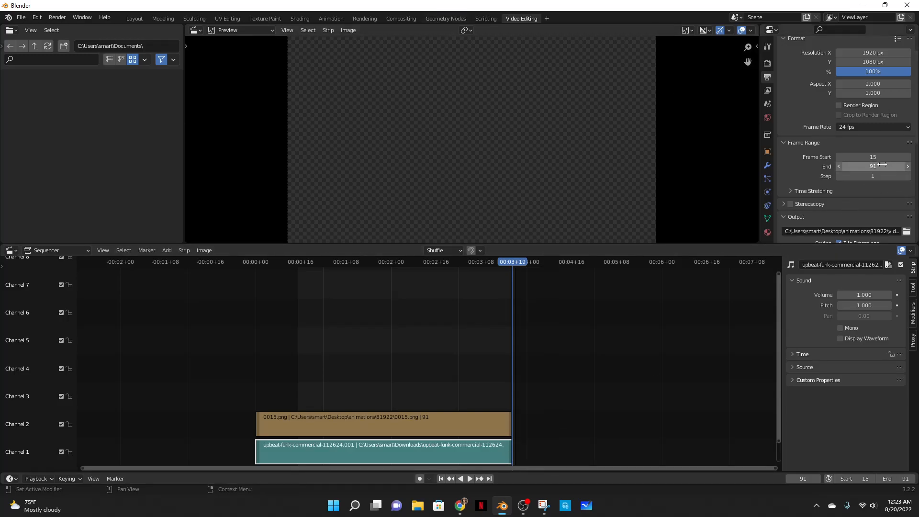
click(58, 18)
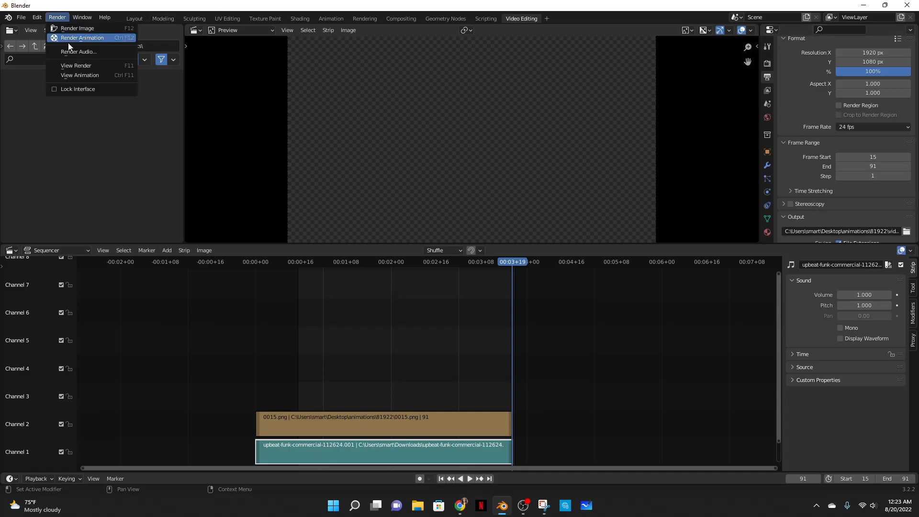
click(71, 37)
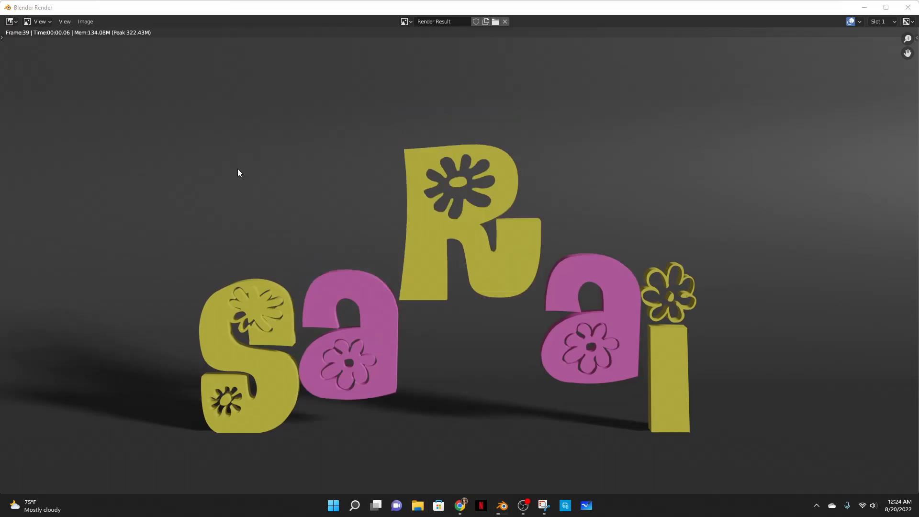
- Open and play the new video from Desktop › animations › 81922 › video, then close the player
key(super+e)
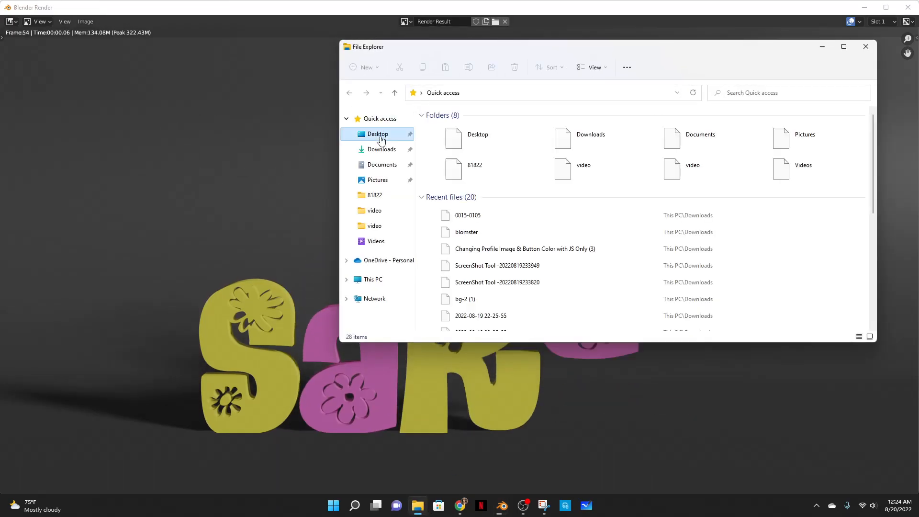
click(368, 134)
double_click(455, 128)
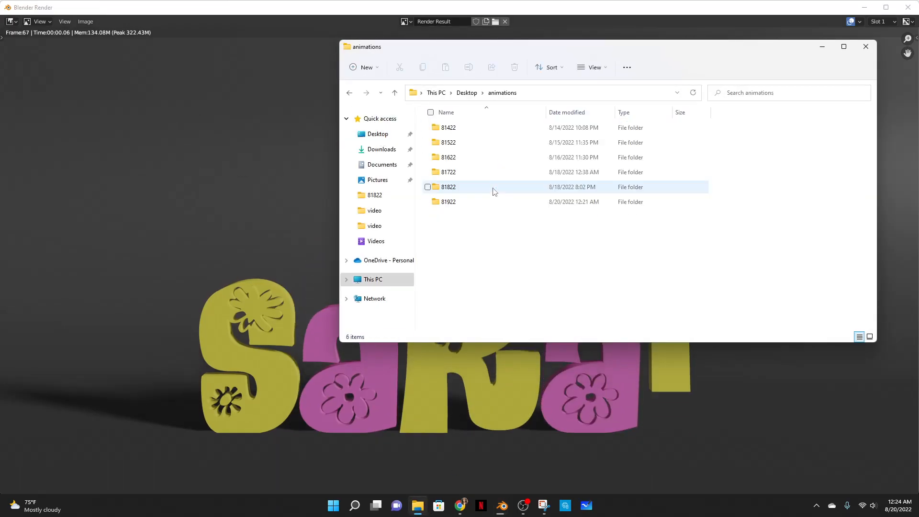
double_click(449, 201)
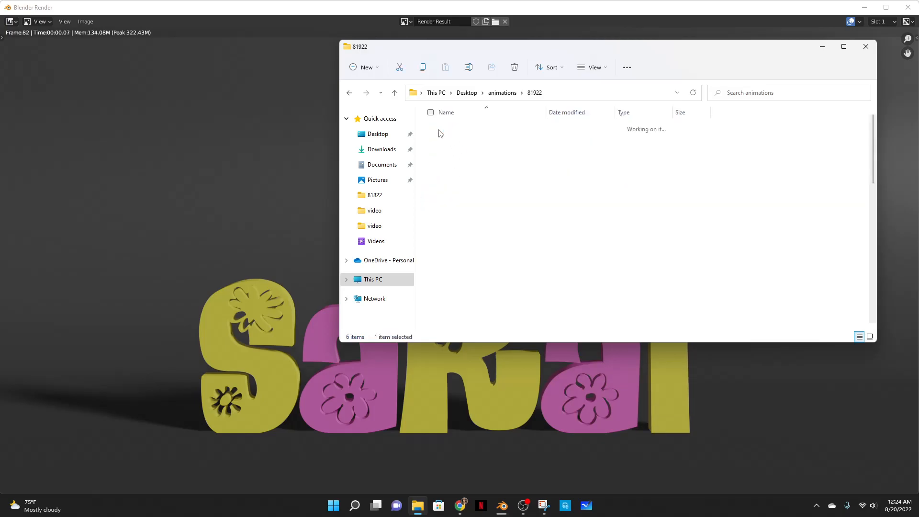
double_click(441, 133)
double_click(447, 139)
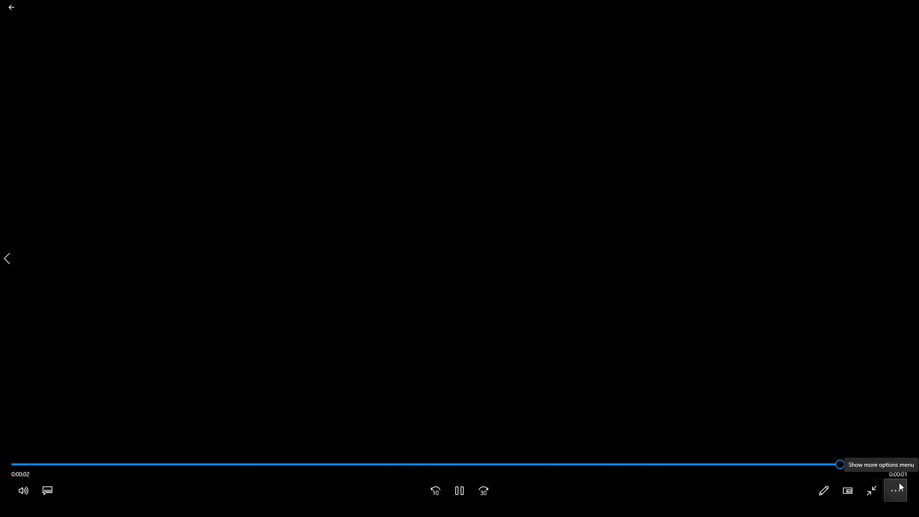
key(Escape)
click(908, 5)
- Play the 0015-0105 and 0015-0091 videos to compare them, then close the player, folder and render window
click(513, 133)
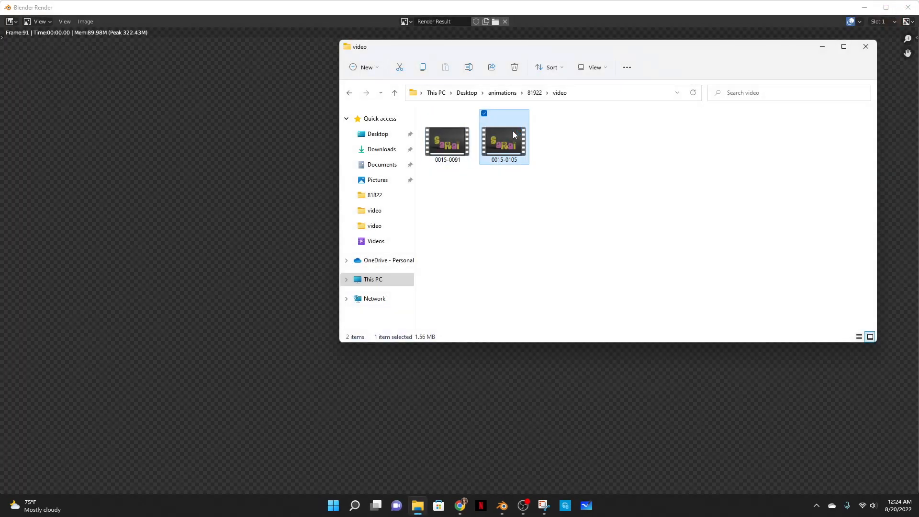
double_click(513, 131)
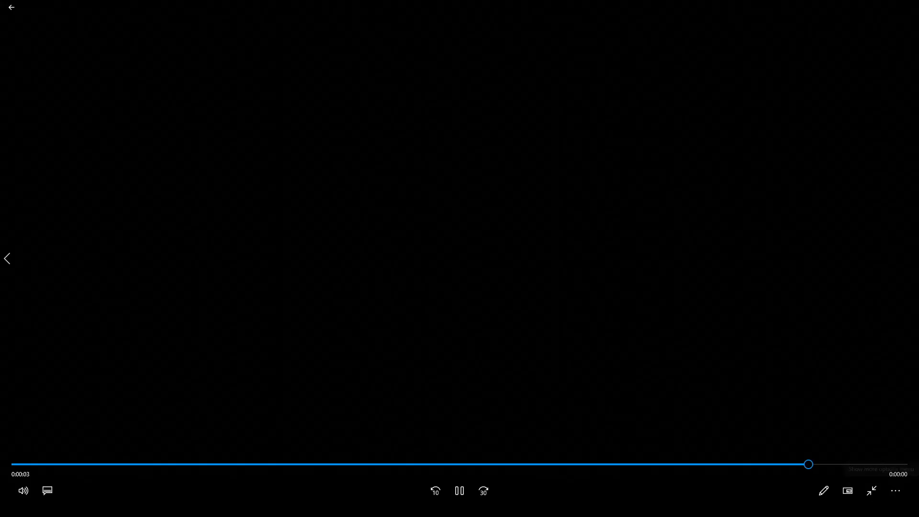
key(Escape)
click(908, 6)
double_click(457, 147)
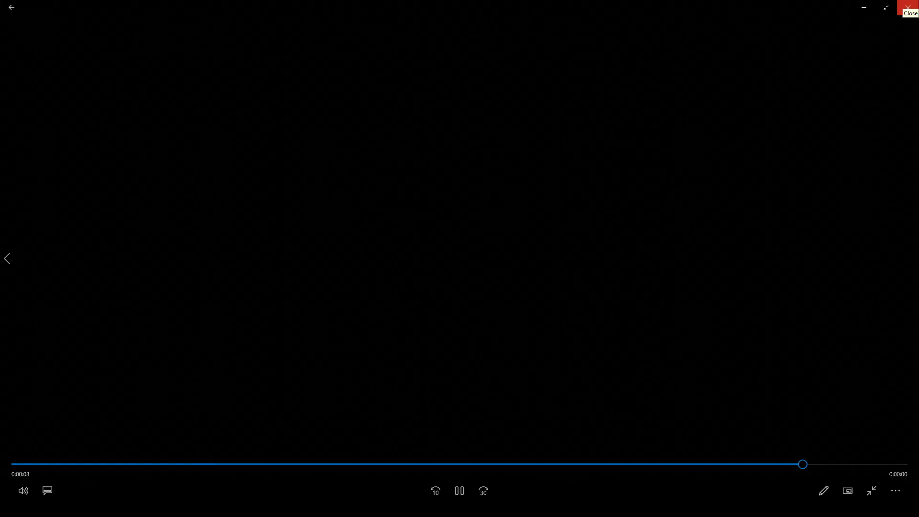
click(908, 7)
click(862, 46)
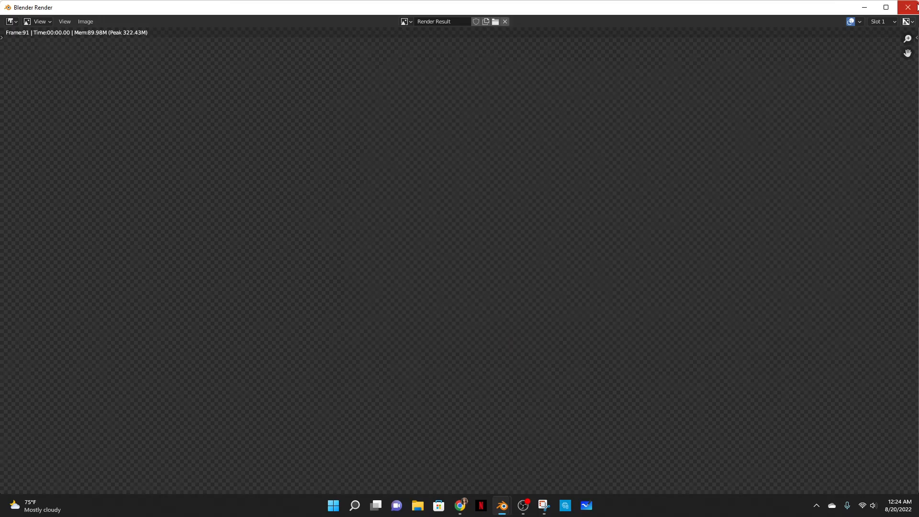
click(907, 6)
- Set the scene's end frame to 89 and play the sequence in the preview to check the ending
click(497, 261)
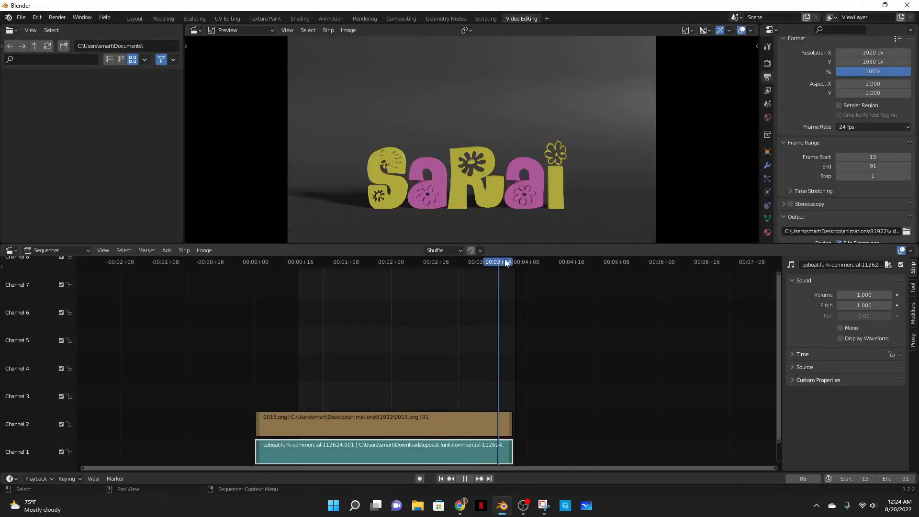
drag(510, 262, 508, 263)
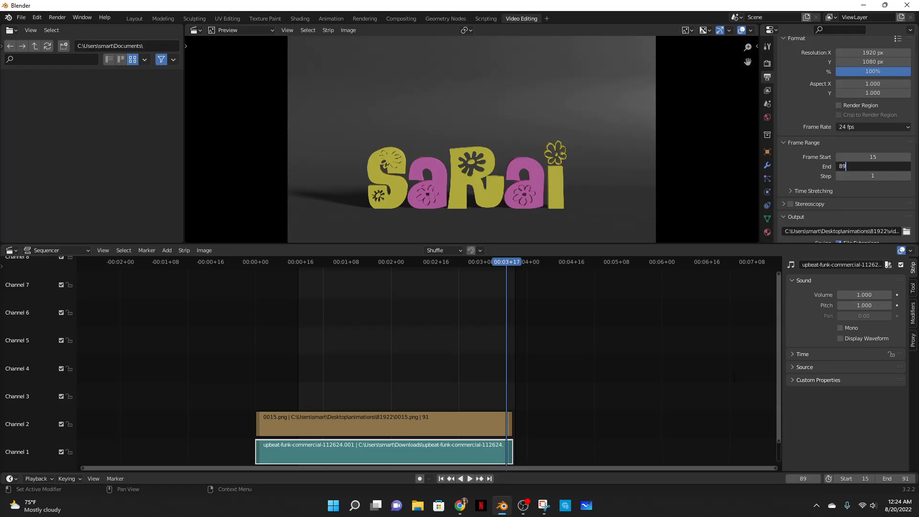
click(470, 478)
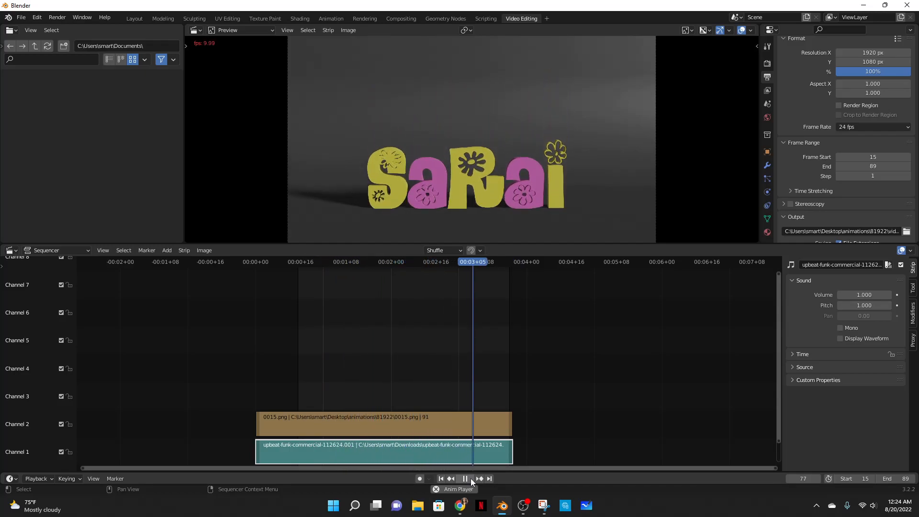
click(470, 479)
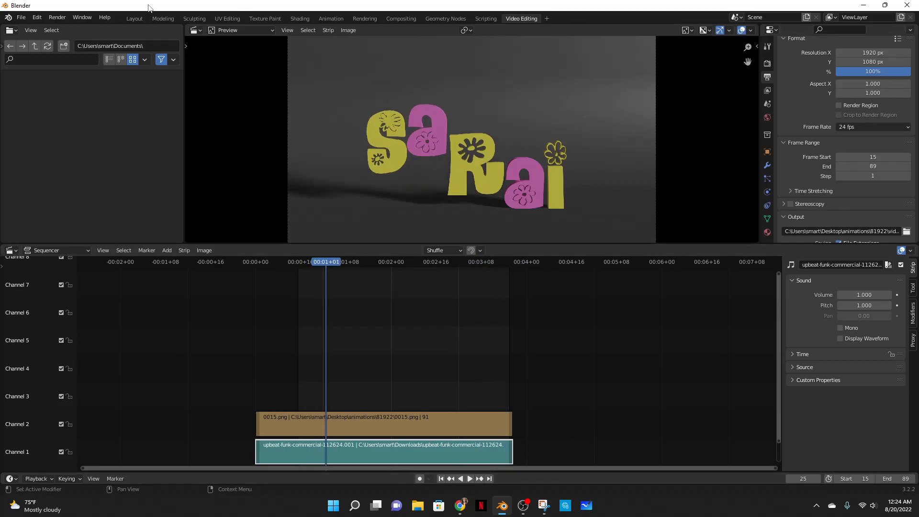
- Render the animation again with the end frame at 89
click(57, 17)
click(70, 37)
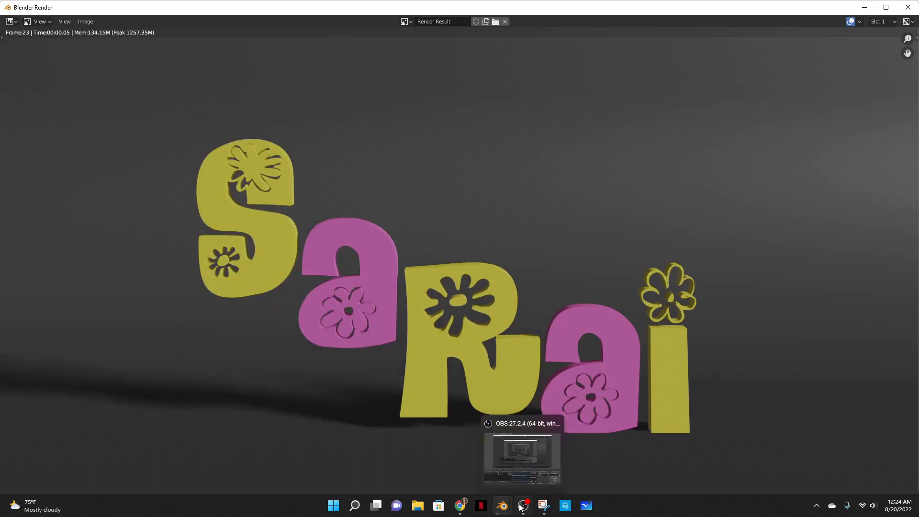
click(523, 505)
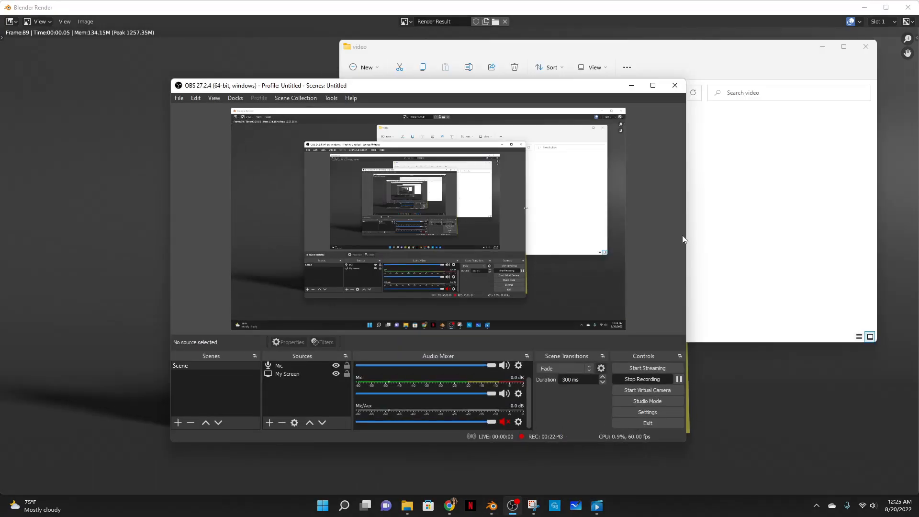
click(631, 85)
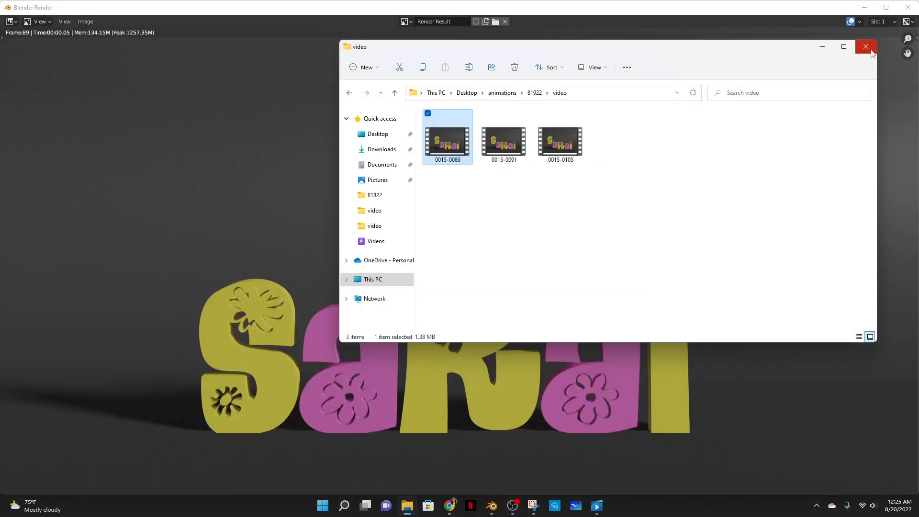
click(606, 355)
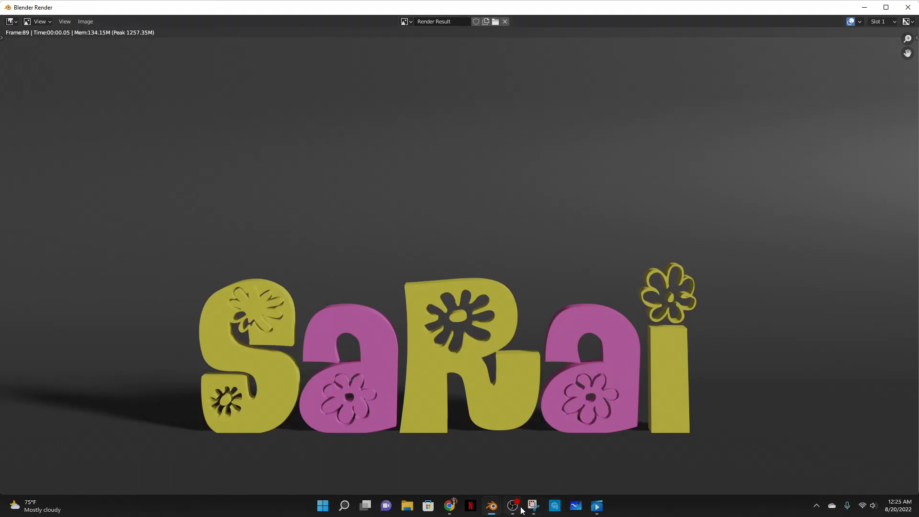
- Watch the new 0015-0089 video in the media player, then close it and the browser page
click(449, 506)
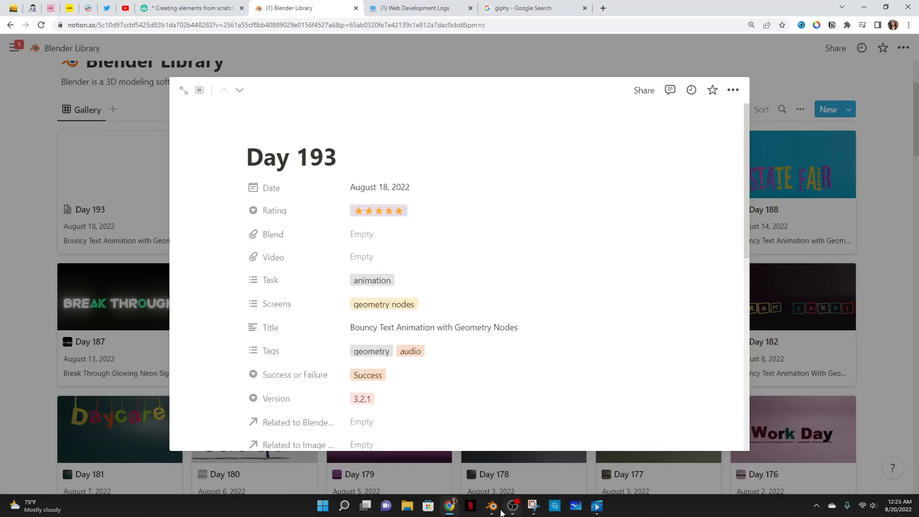
click(597, 507)
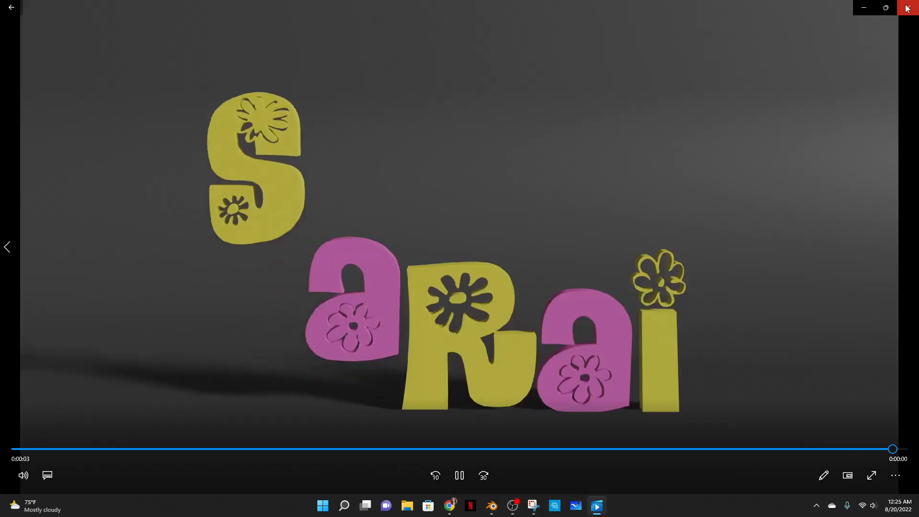
click(907, 8)
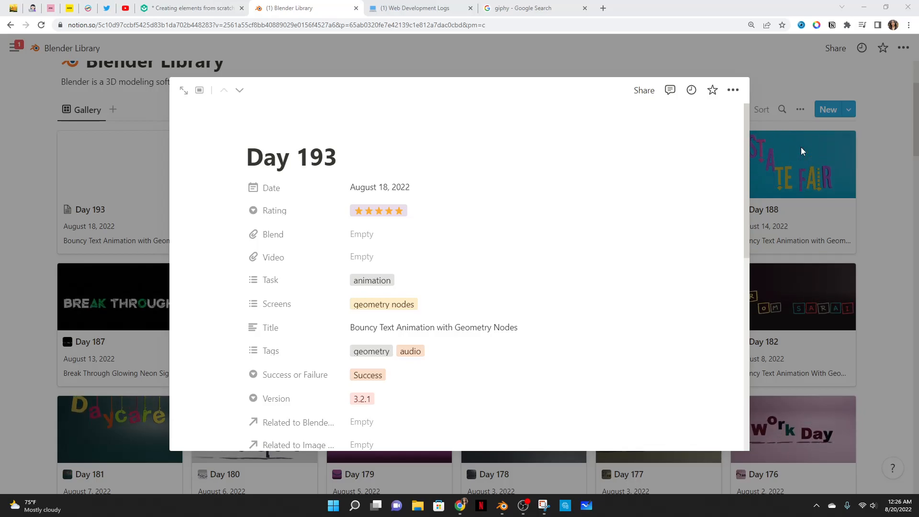
click(802, 165)
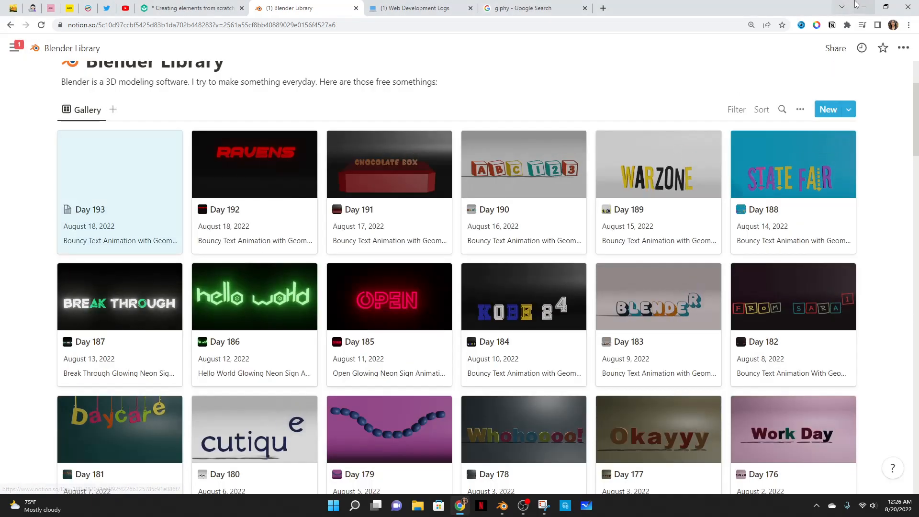
click(864, 7)
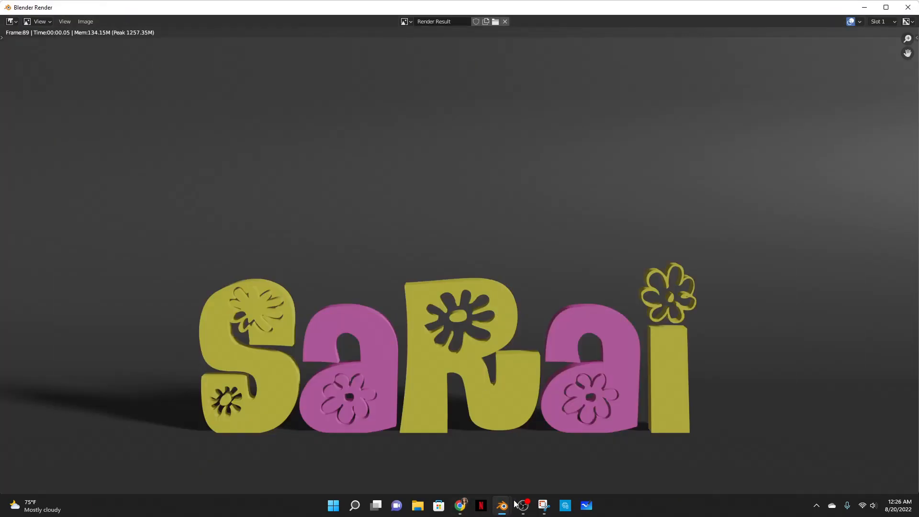